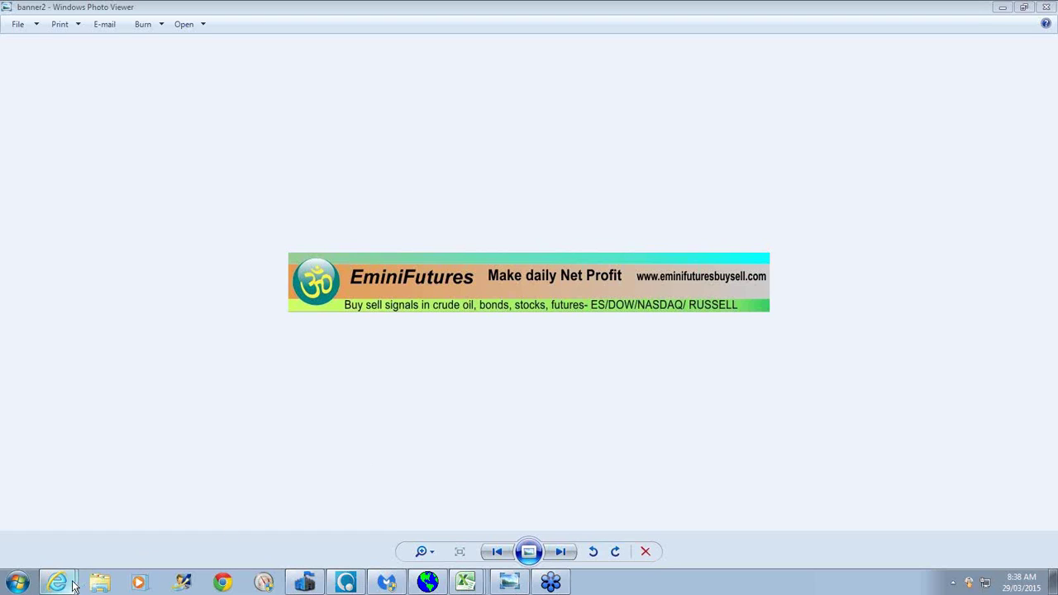
# - Switch to Internet Explorer and bring up the SPY,TLT PerfChart covering 12 June 2014 to 27 March 2015
pyautogui.moveTo(73, 585)
pyautogui.moveTo(460, 573)
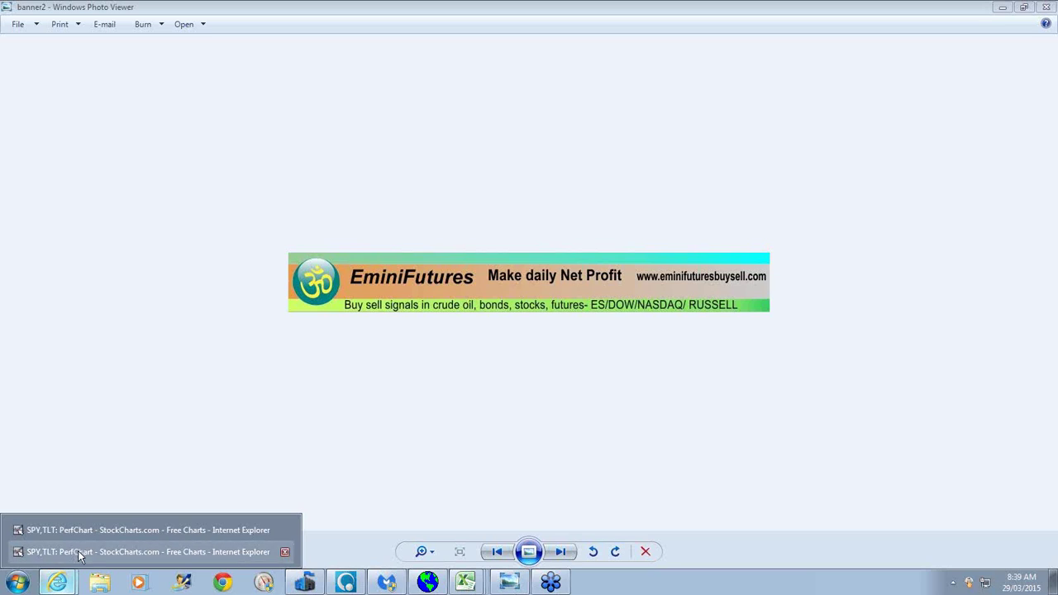
pyautogui.click(80, 553)
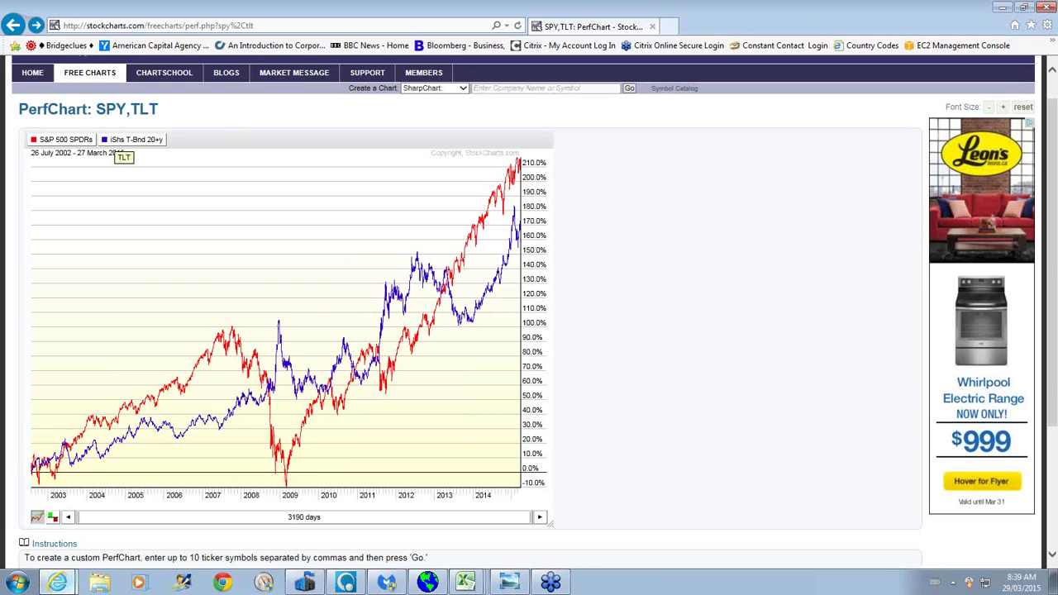
pyautogui.click(66, 529)
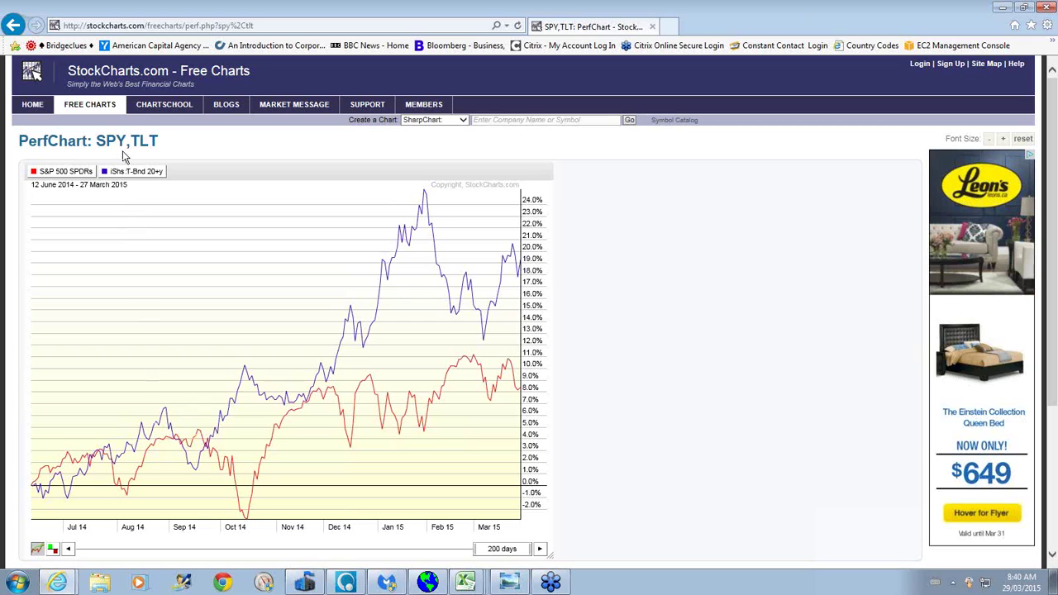
# - Examine the S&P 500 and 20+ year Treasury bond lines from June 2014 to March 2015, reading their start and end points
pyautogui.moveTo(203, 459)
pyautogui.moveTo(518, 395)
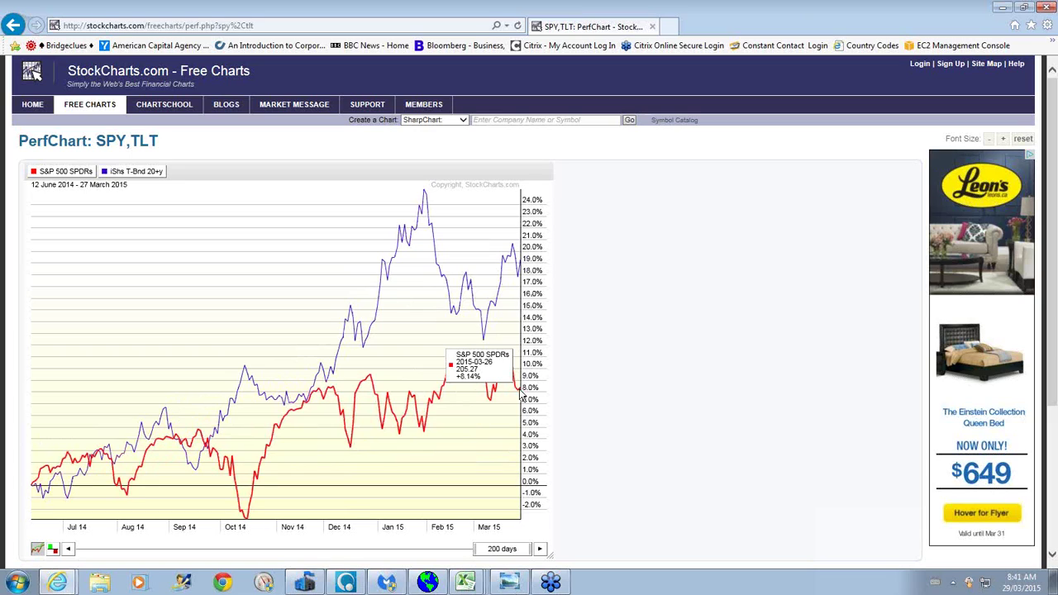
pyautogui.moveTo(522, 267)
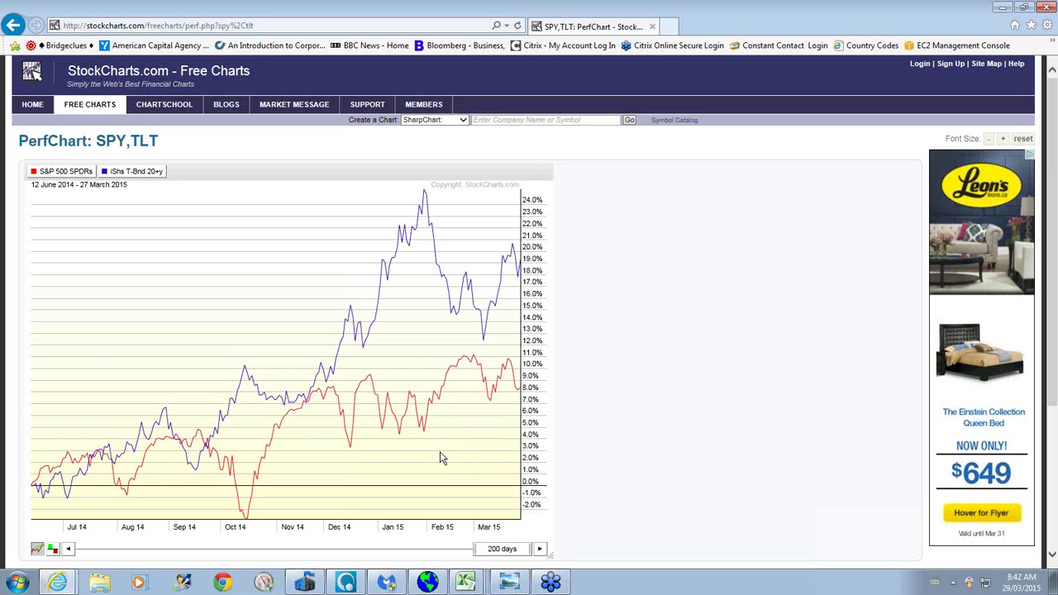
pyautogui.moveTo(33, 490)
pyautogui.moveTo(47, 496)
pyautogui.moveTo(523, 395)
pyautogui.moveTo(178, 442)
pyautogui.rightClick(465, 582)
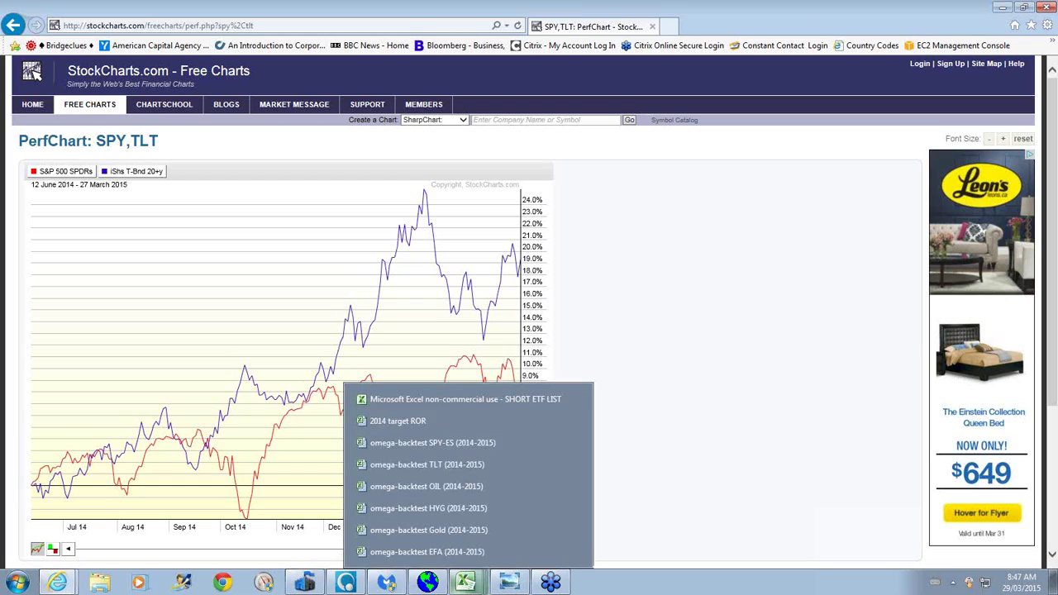
pyautogui.click(661, 362)
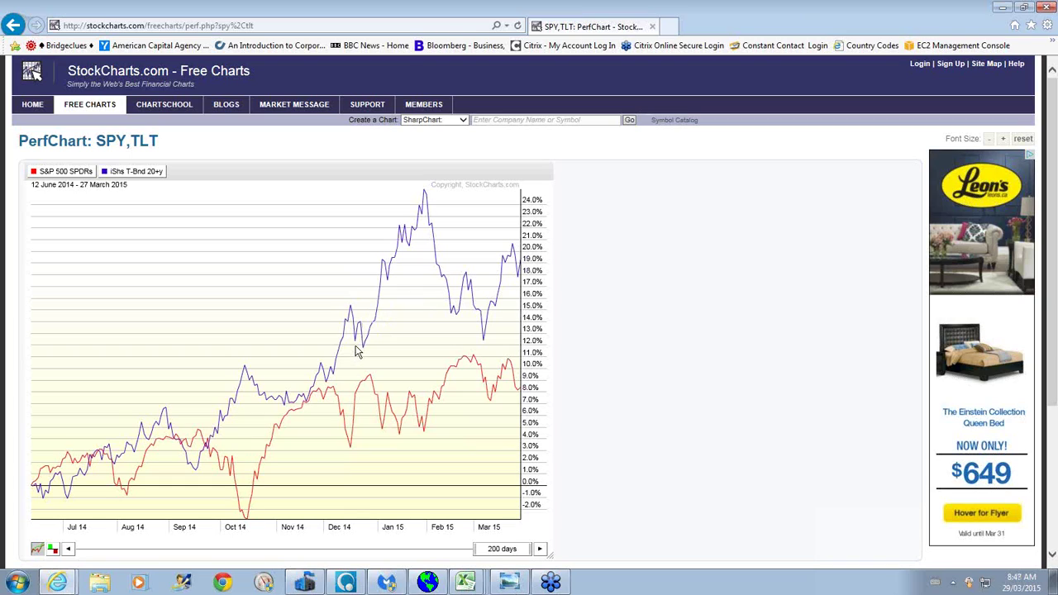
# - Bring up the SPY,TLT PerfChart covering July 2002 to March 2015 and read both lines through their latest points
pyautogui.click(59, 584)
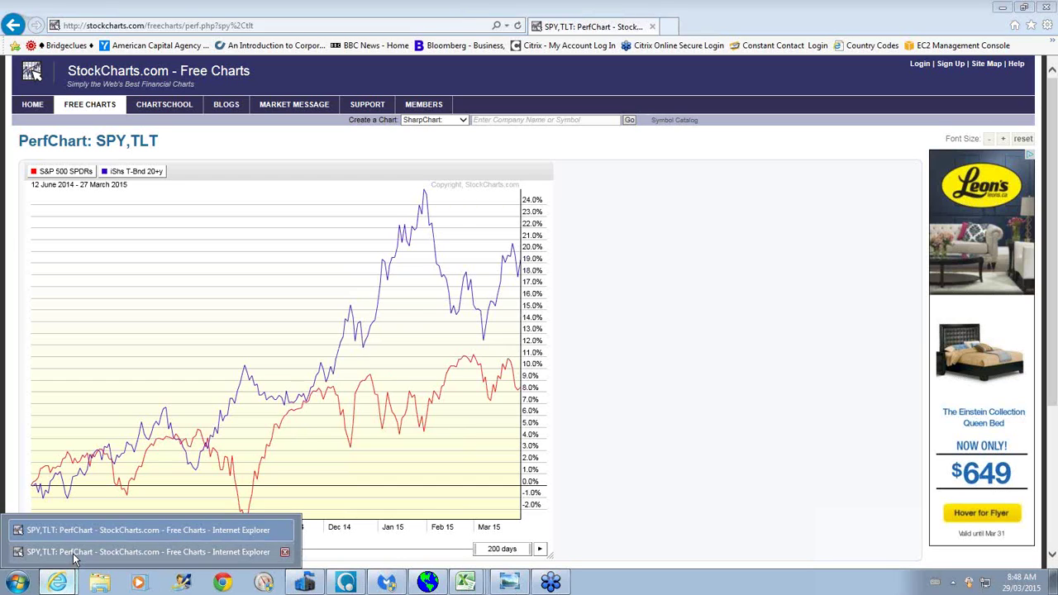
pyautogui.click(76, 552)
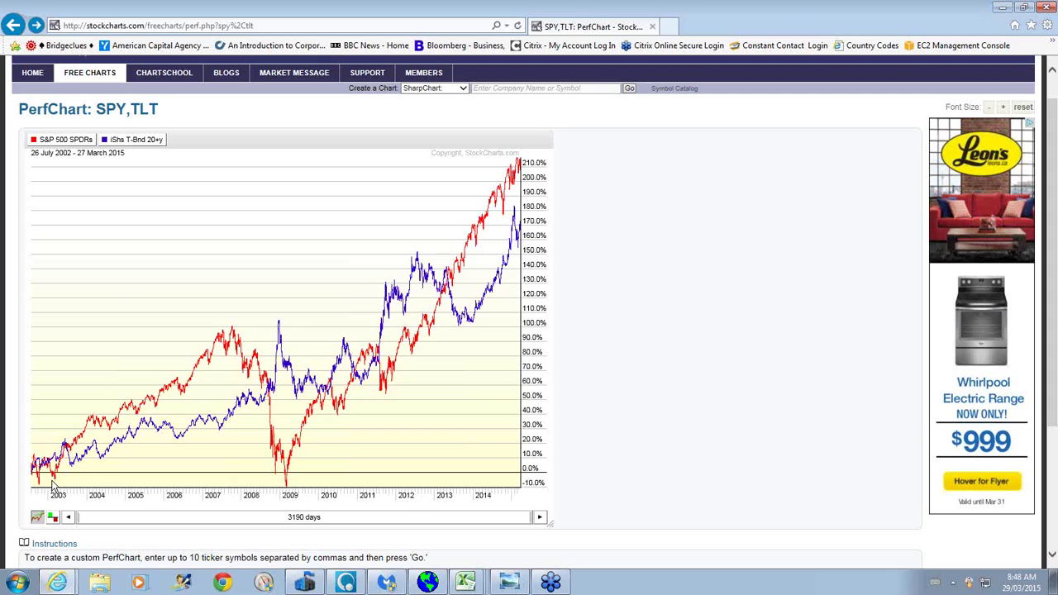
pyautogui.moveTo(51, 455)
pyautogui.moveTo(234, 334)
pyautogui.moveTo(447, 294)
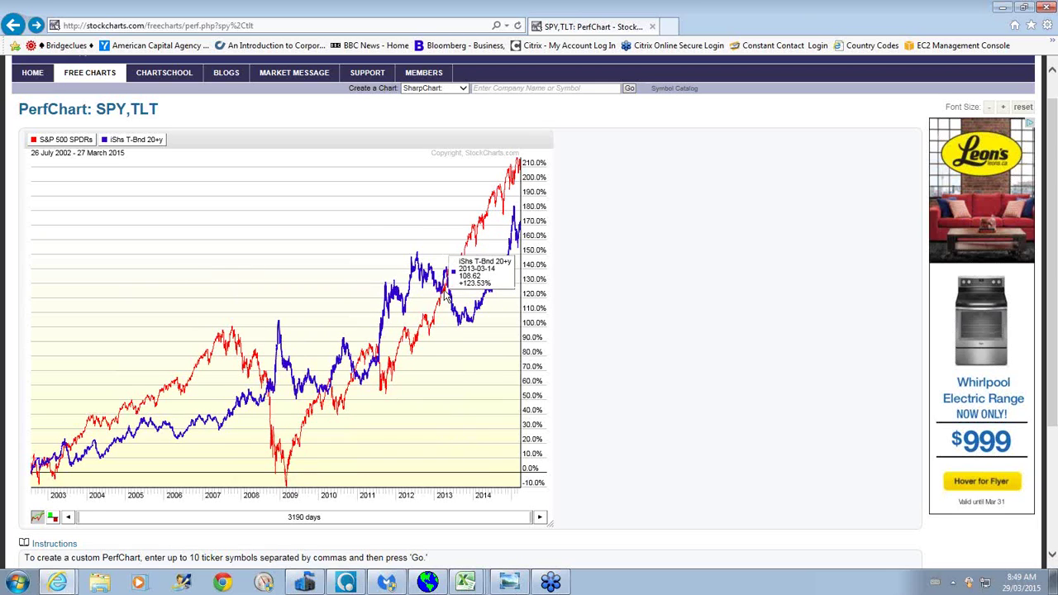
pyautogui.moveTo(522, 175)
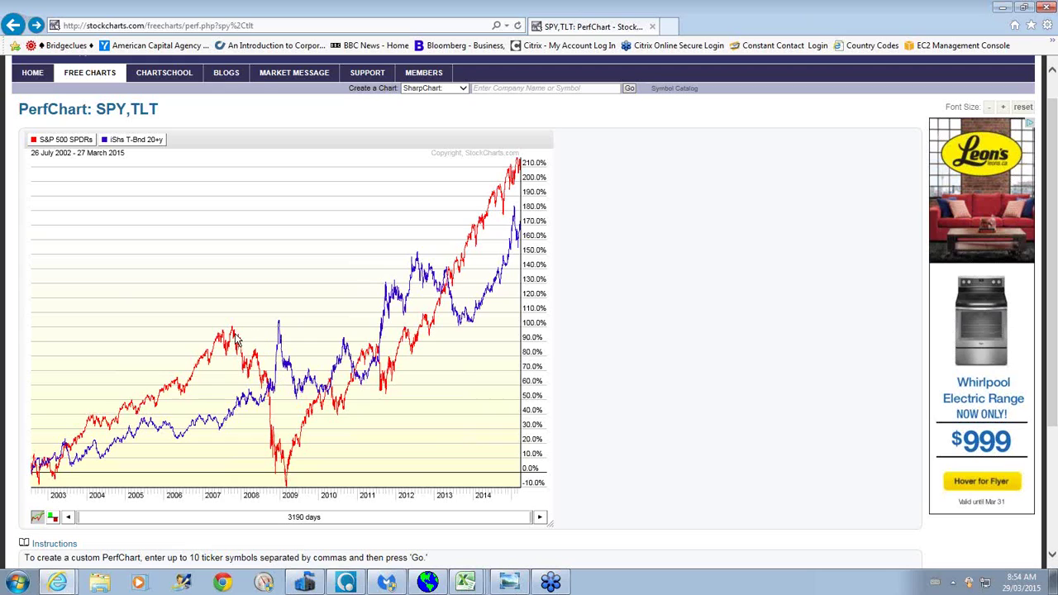
# - Inspect the S&P 500 line's late-2007 peak and the following decline to its 2009 low on the long-term chart
pyautogui.moveTo(233, 334)
pyautogui.moveTo(57, 482)
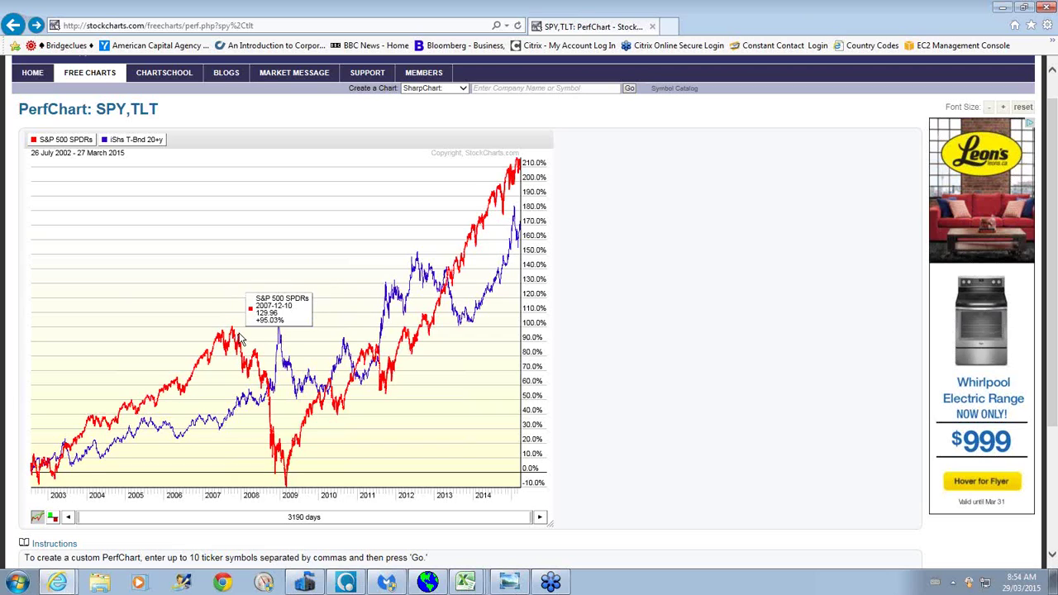
pyautogui.moveTo(246, 360)
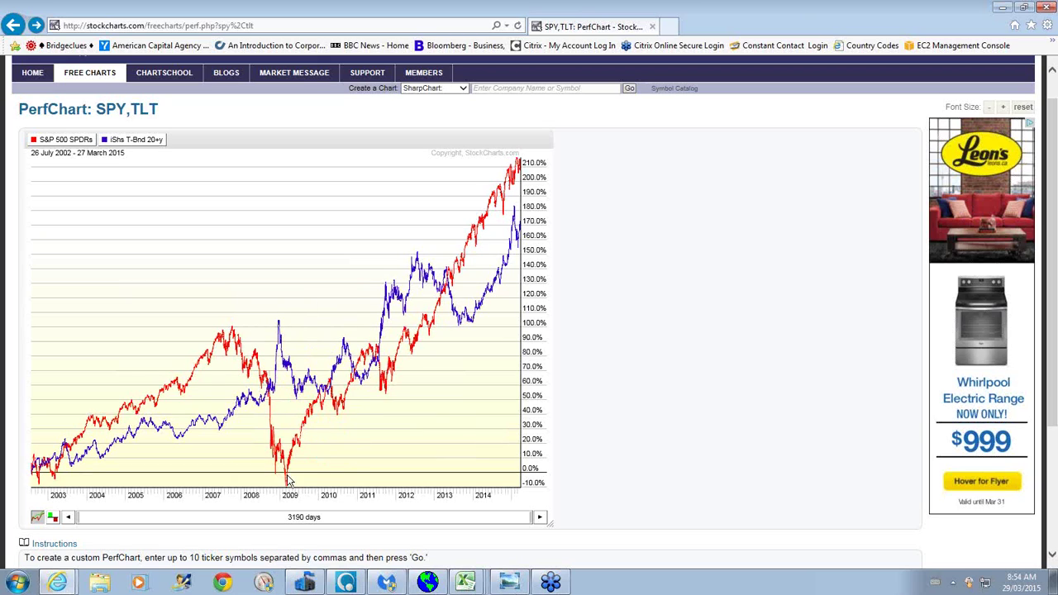
pyautogui.moveTo(288, 488)
# - Show the banner2 image in Windows Photo Viewer, and minimize it to return to the long-term PerfChart
pyautogui.click(504, 583)
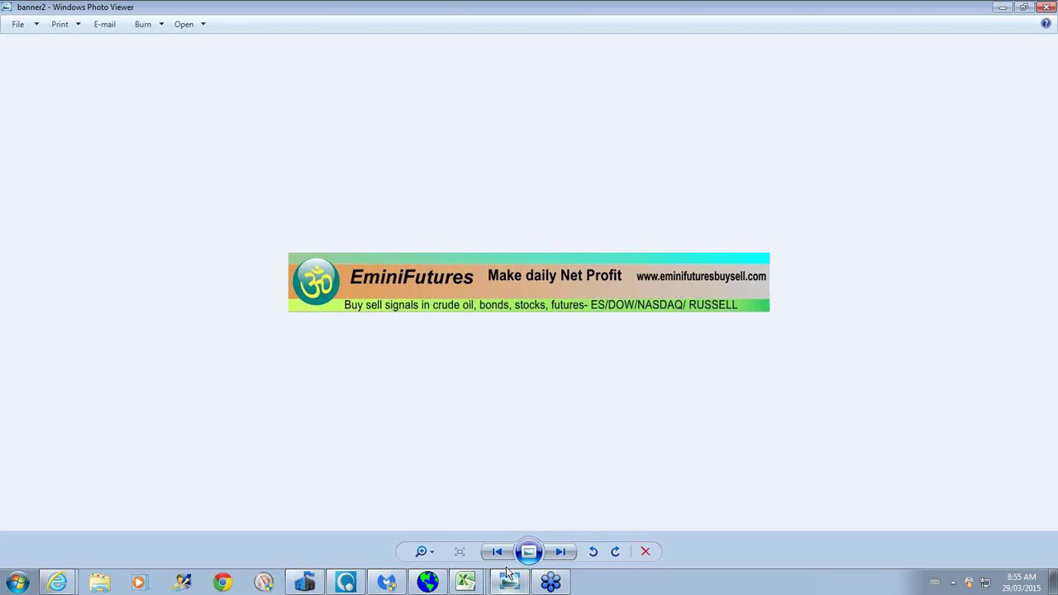
pyautogui.click(1002, 10)
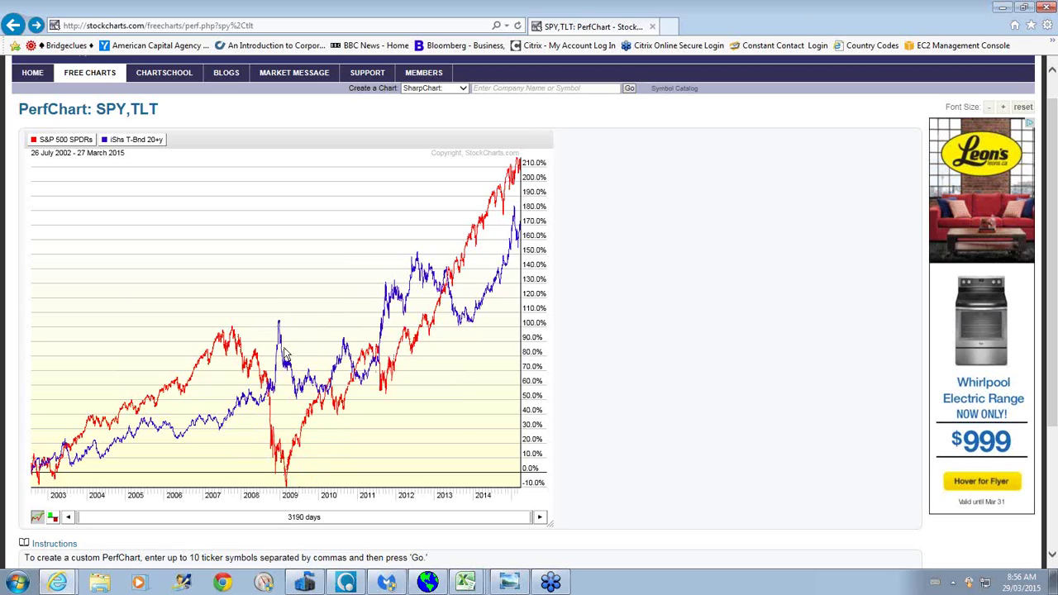
pyautogui.moveTo(324, 400)
# - Switch to Sierra Chart and display the QGC# 720 Min gold chart of the backtest portfolio
pyautogui.click(427, 582)
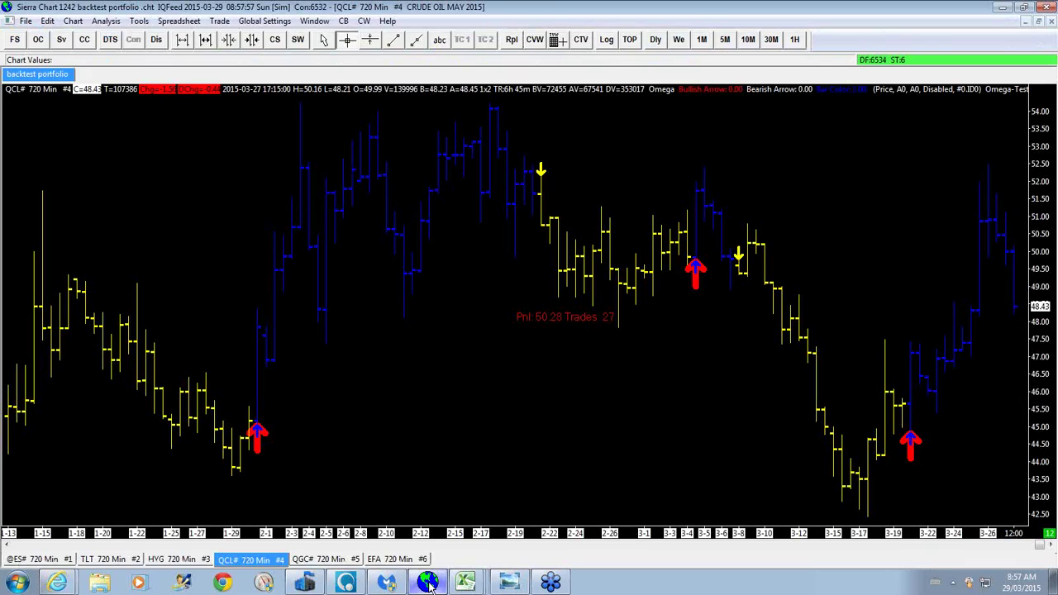
pyautogui.click(331, 559)
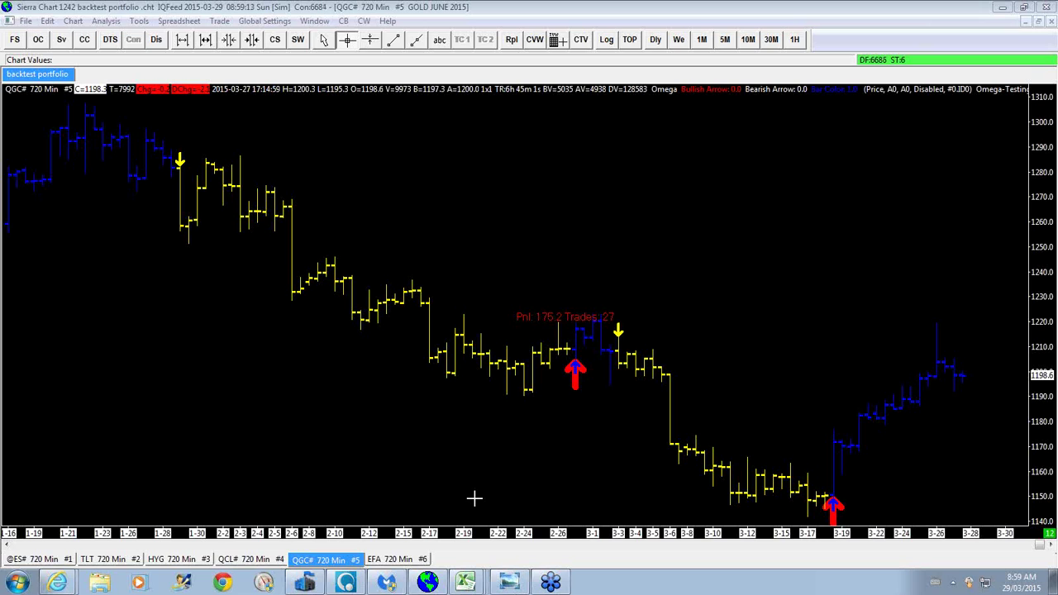
# - Return to Internet Explorer and view the June 2014 to March 2015 PerfChart followed by the 2002 to 2015 one
pyautogui.click(64, 585)
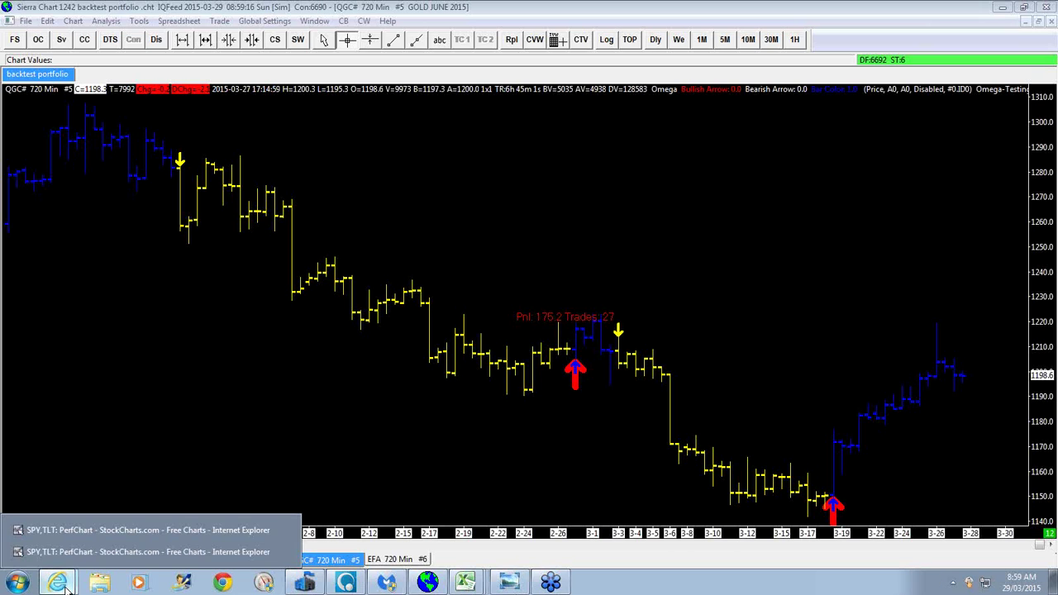
pyautogui.click(79, 536)
pyautogui.click(58, 583)
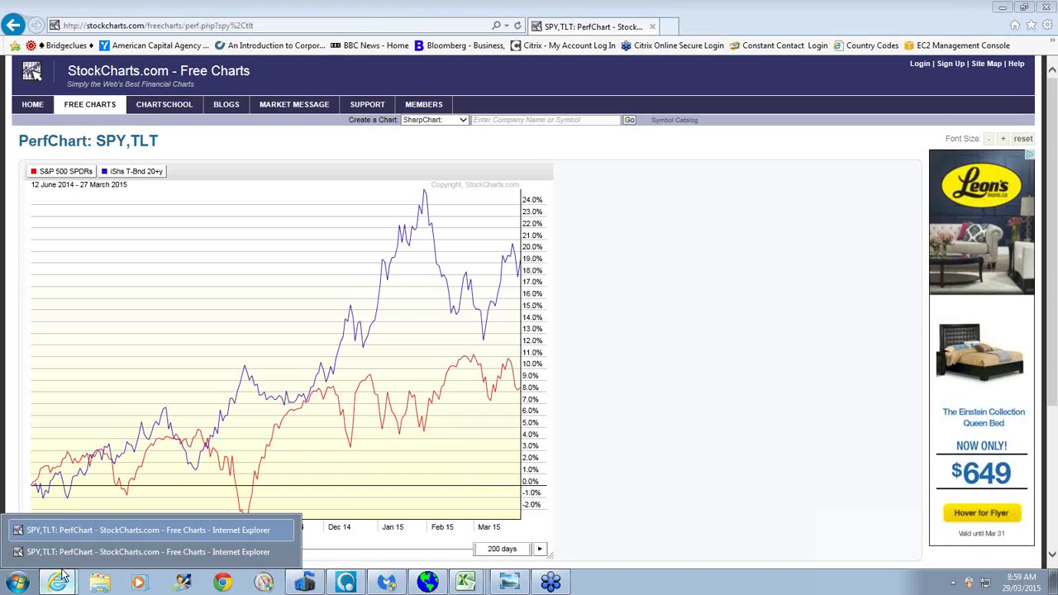
pyautogui.click(68, 558)
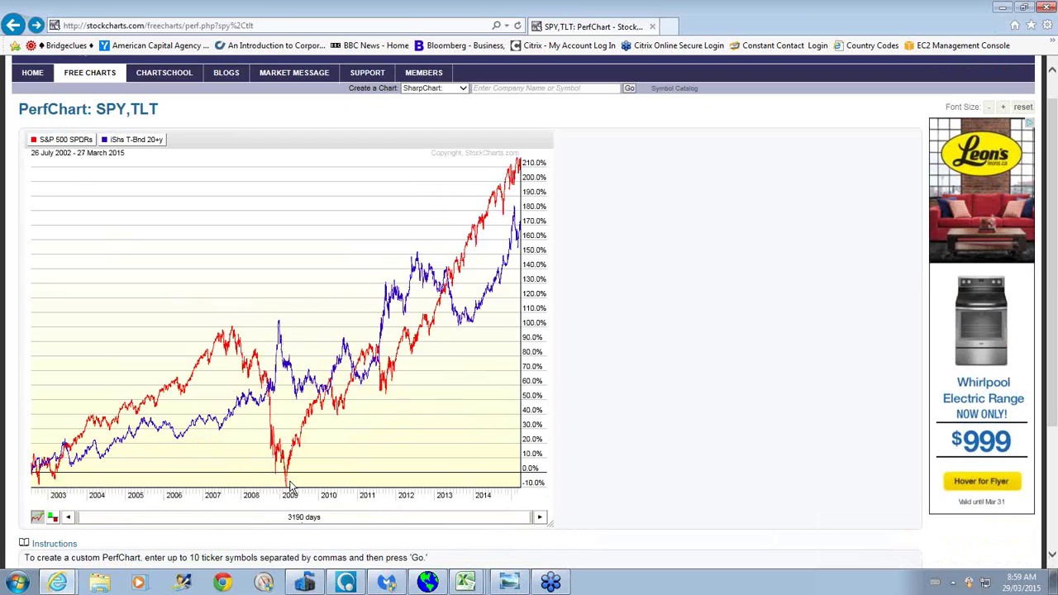
# - Check the Sierra Chart gold chart and compare the two SPY,TLT PerfCharts, ending on the one from June 2014 to March 2015
pyautogui.click(427, 581)
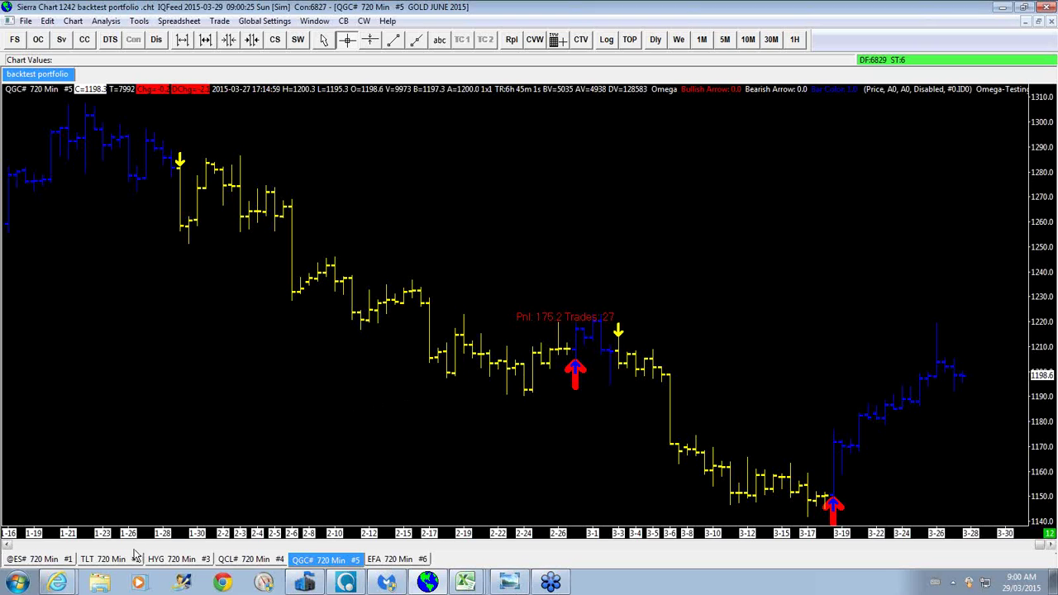
pyautogui.moveTo(62, 585)
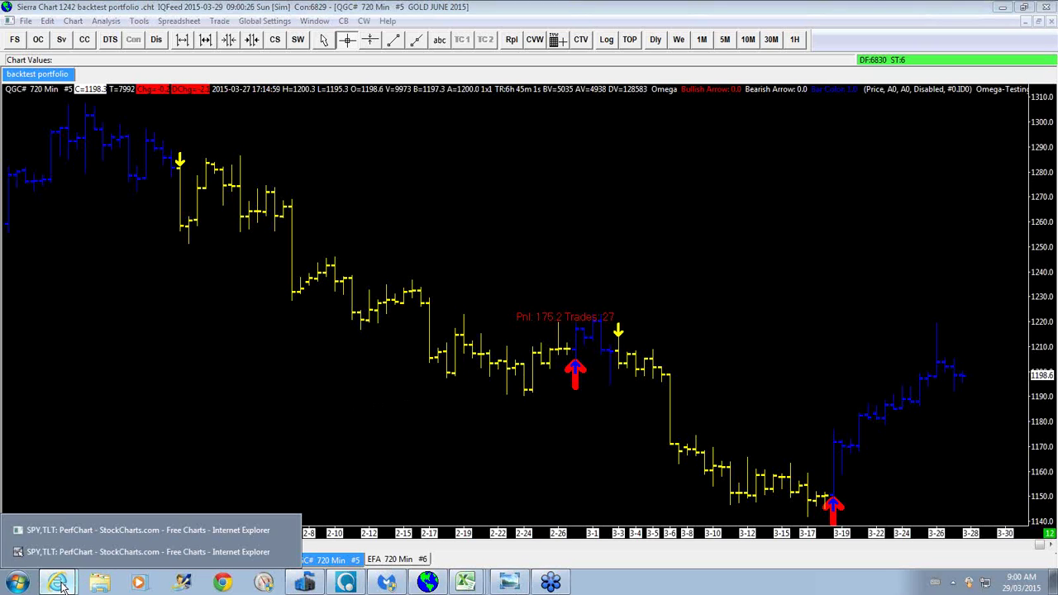
pyautogui.click(78, 534)
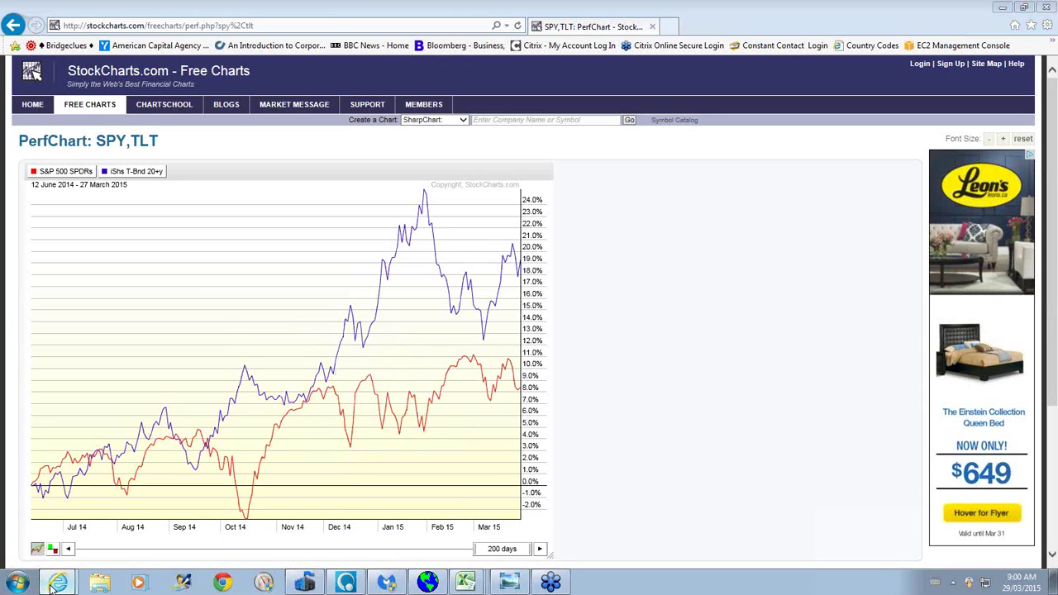
pyautogui.moveTo(57, 583)
pyautogui.click(77, 551)
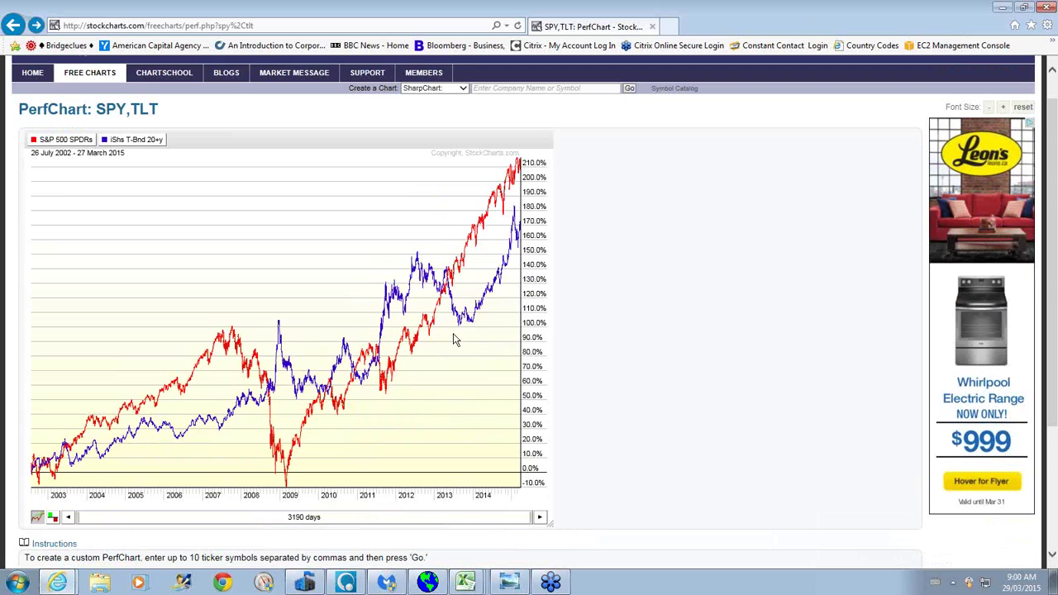
pyautogui.moveTo(57, 583)
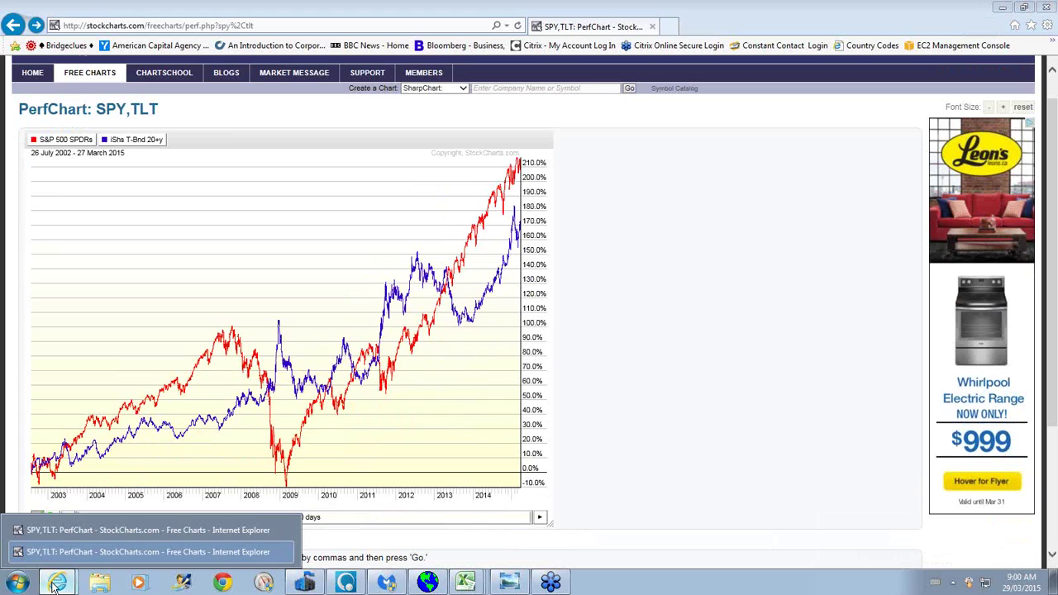
pyautogui.click(75, 533)
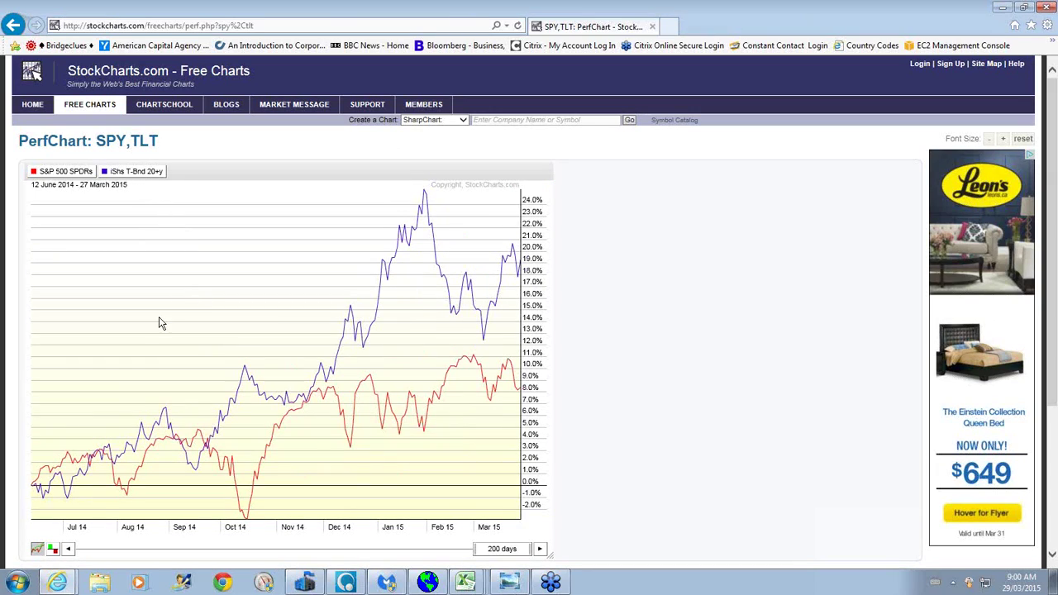
pyautogui.moveTo(499, 311)
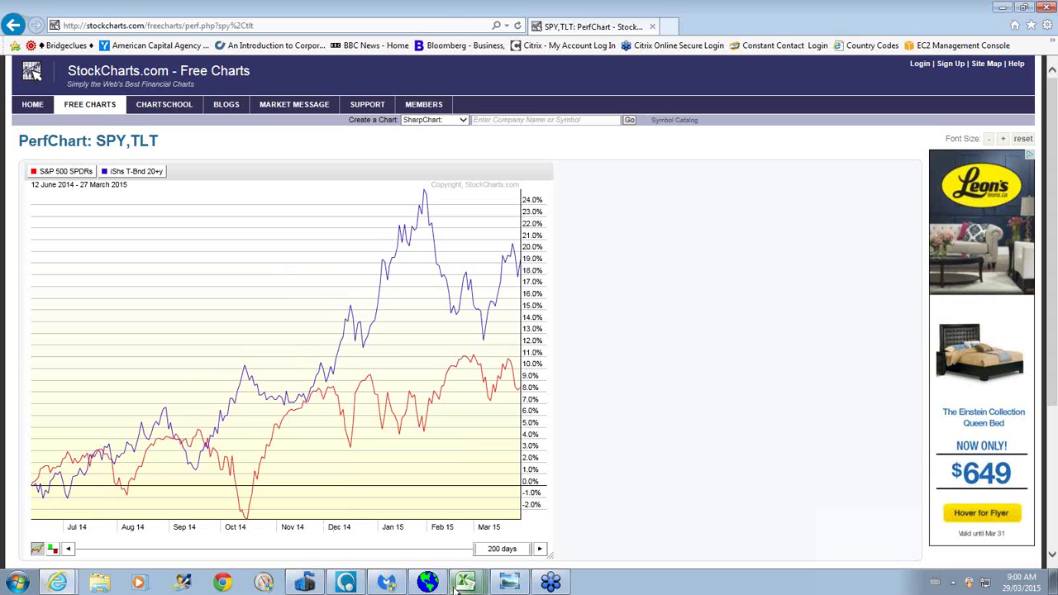
# - Revisit the gold chart in Sierra Chart and switch to the SHORT ETF LIST workbook in Excel
pyautogui.click(427, 583)
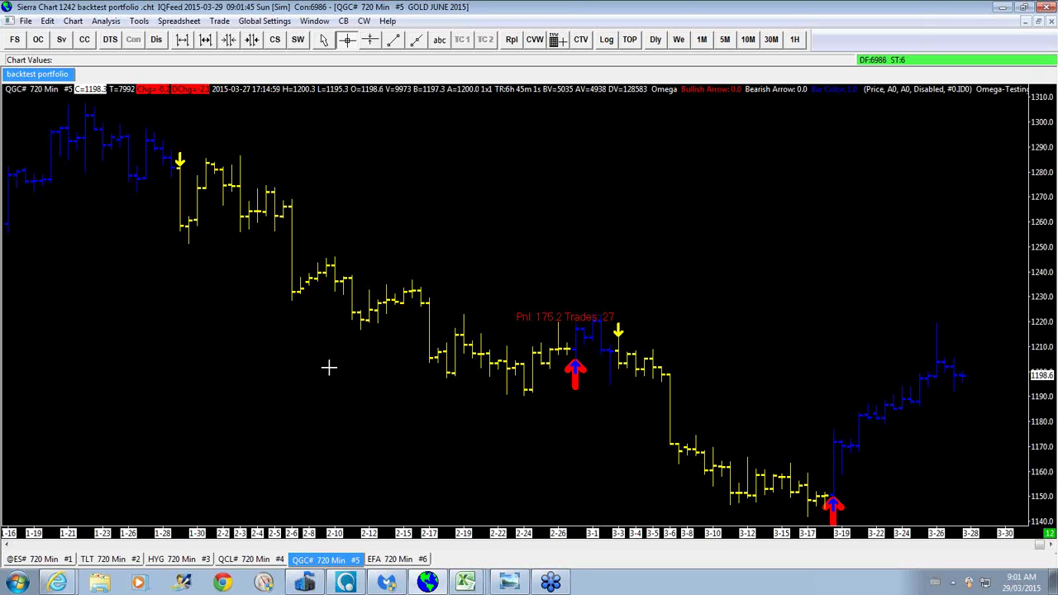
pyautogui.click(467, 583)
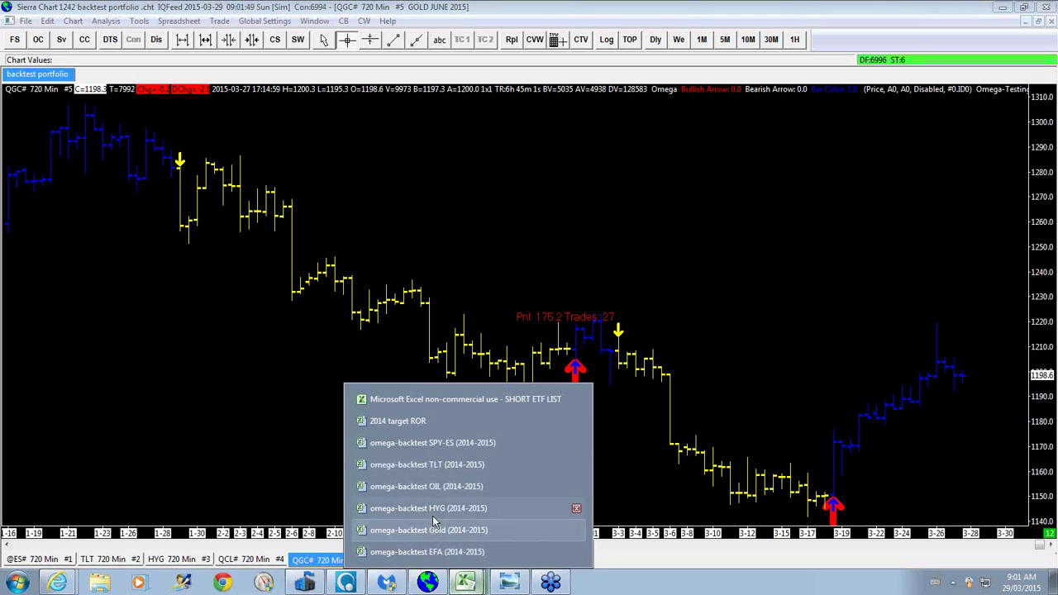
pyautogui.click(458, 399)
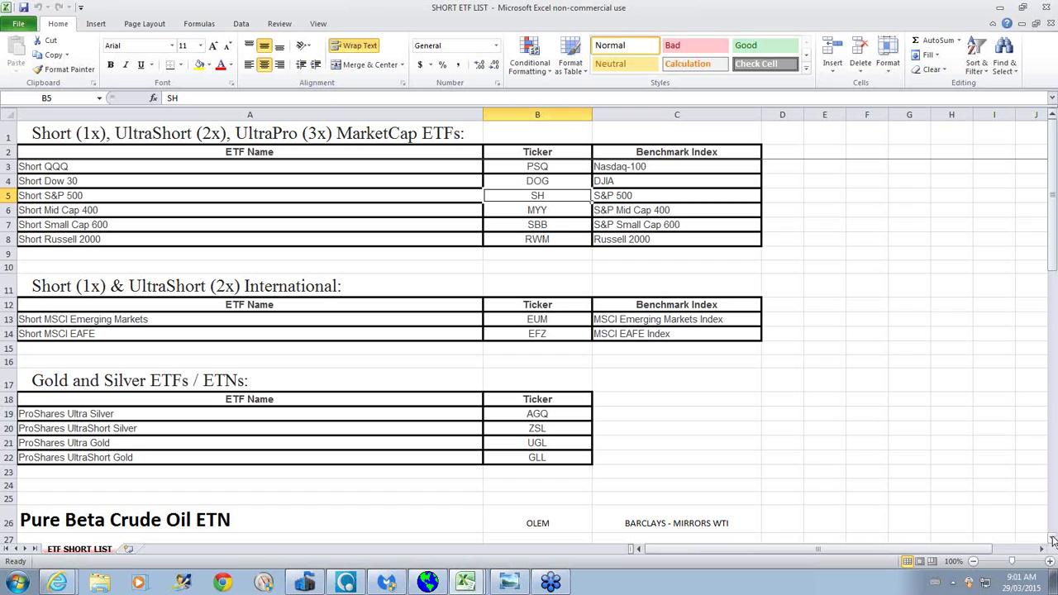
# - Look up the tickers of the Pure Beta Crude Oil ETN and the DB Crude Oil Short ETN, selecting the latter's ticker cell B28
pyautogui.scroll(-5, 1053, 540)
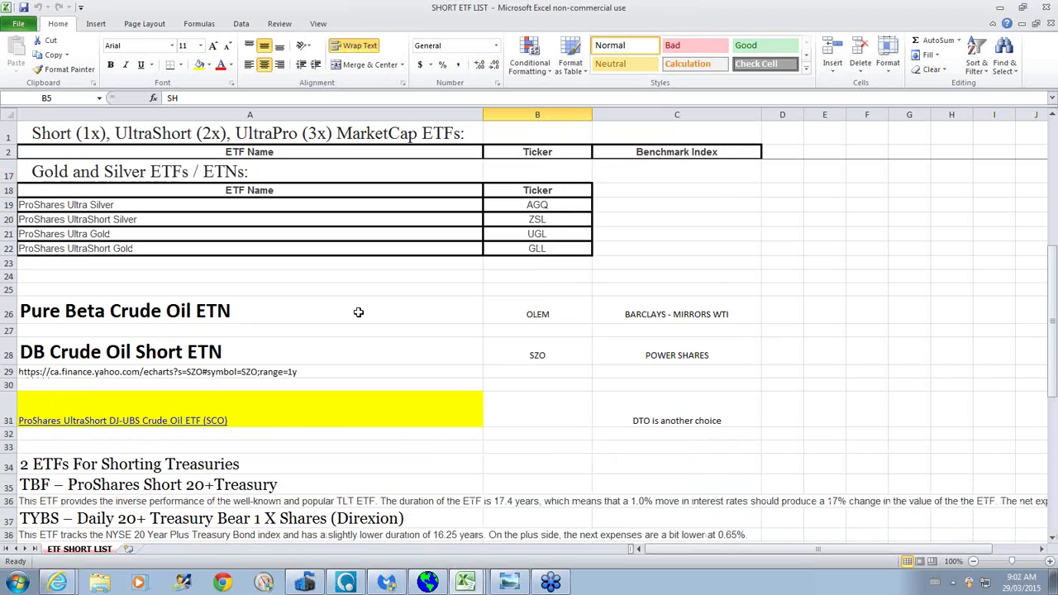
pyautogui.click(523, 322)
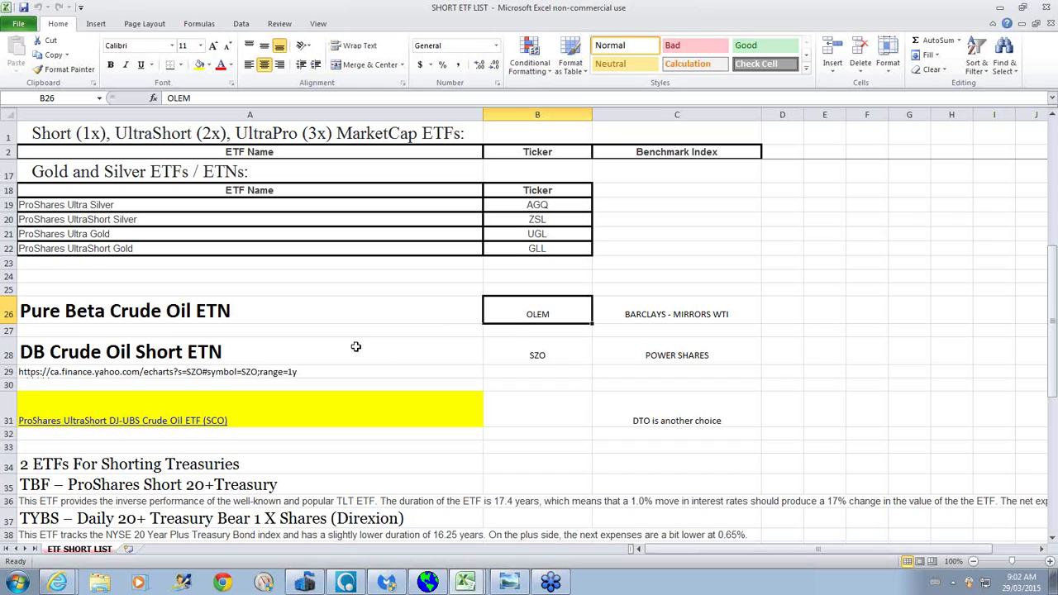
pyautogui.click(99, 361)
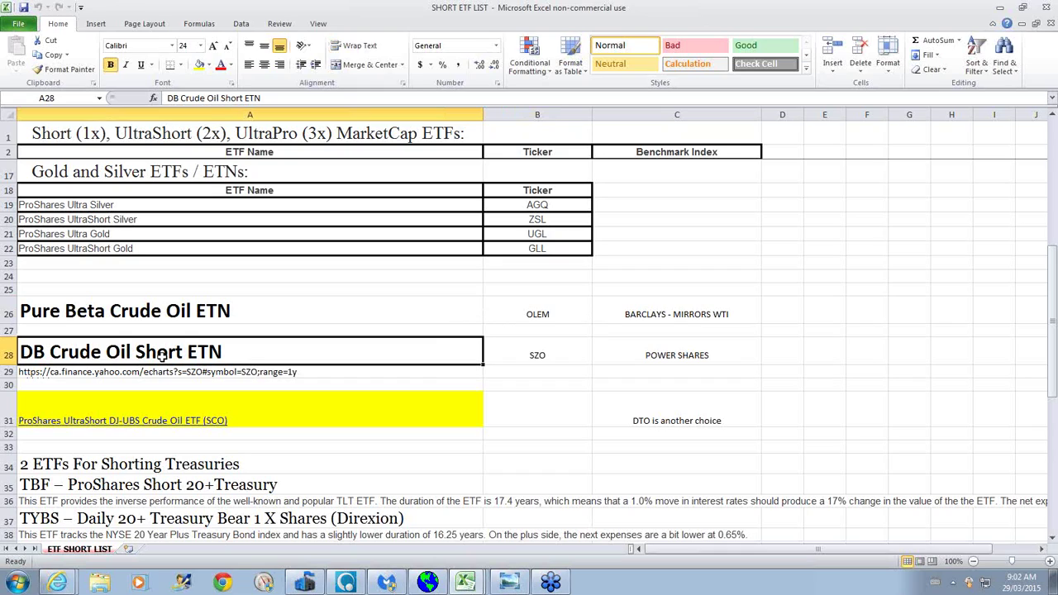
pyautogui.click(537, 369)
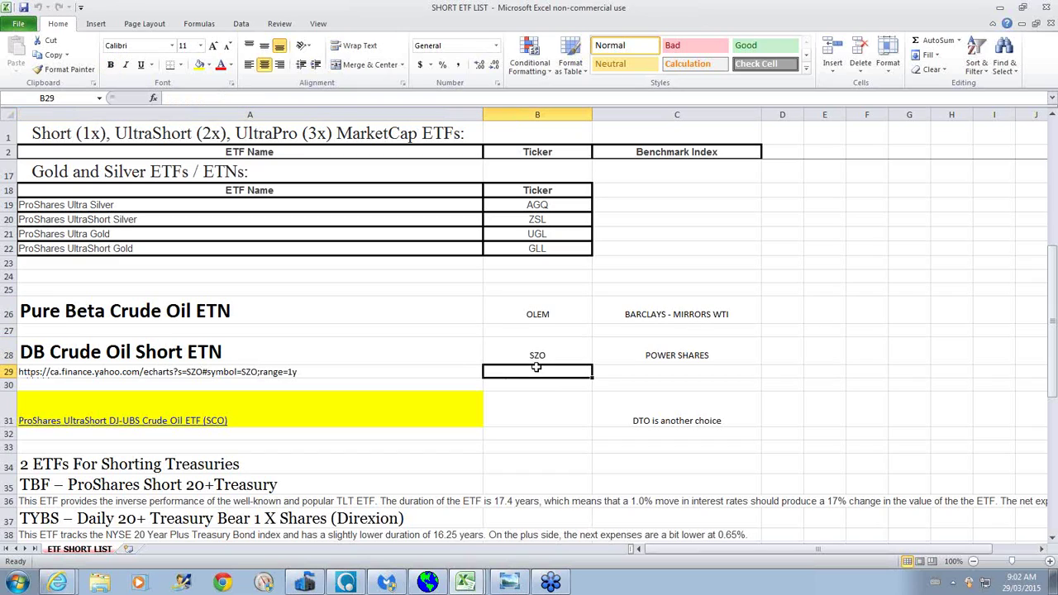
pyautogui.click(523, 361)
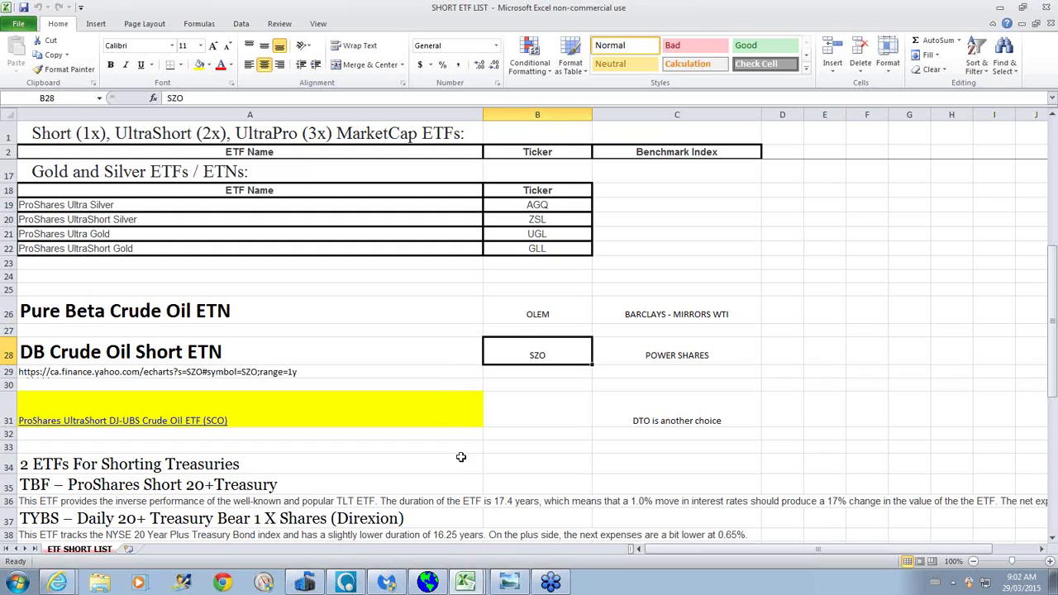
# - Switch to Sierra Chart and move from the gold chart to the E-mini S&P 500 720-minute chart
pyautogui.click(428, 584)
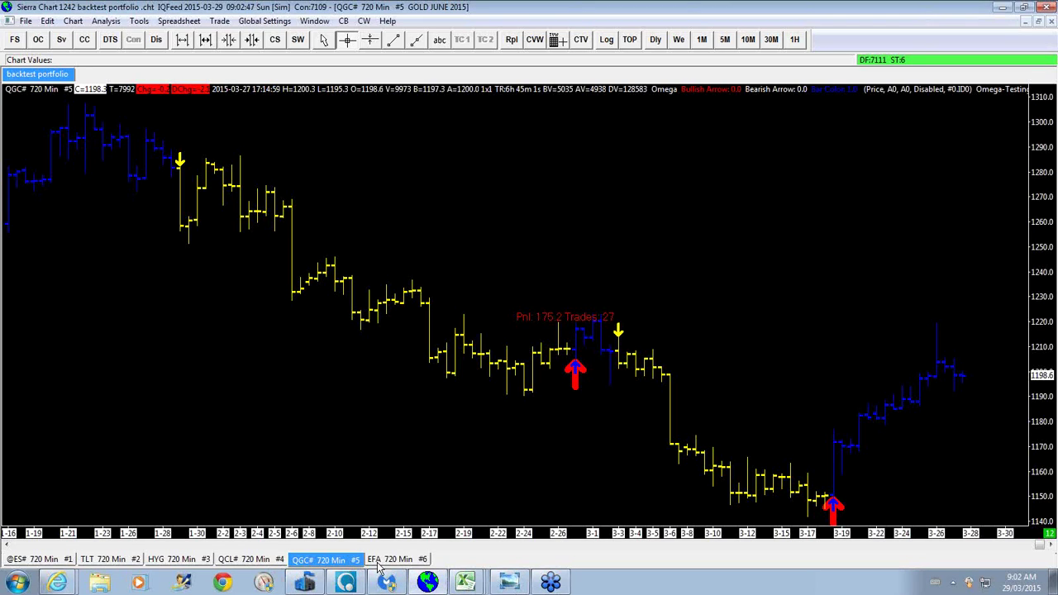
pyautogui.moveTo(463, 585)
pyautogui.click(43, 559)
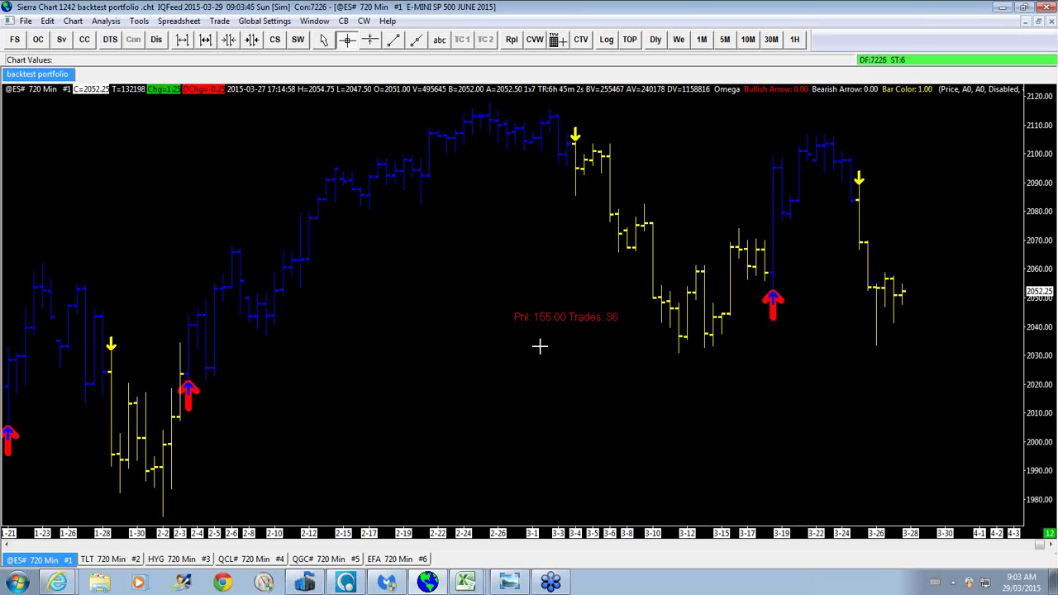
# - Switch to the 2014 target ROR workbook in Excel and check the ES price entry in cell F7
pyautogui.click(465, 583)
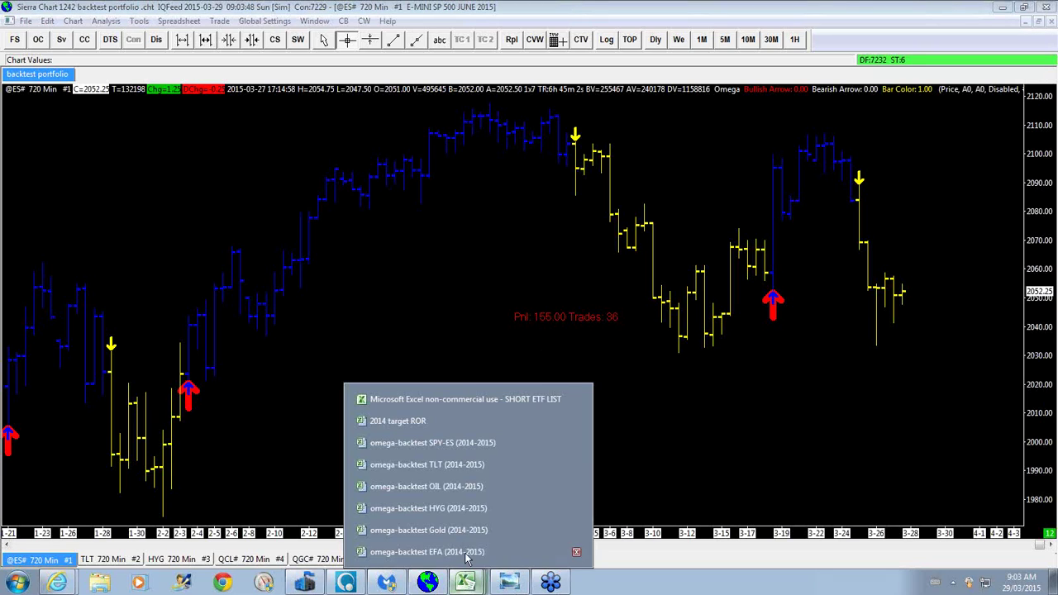
pyautogui.click(405, 420)
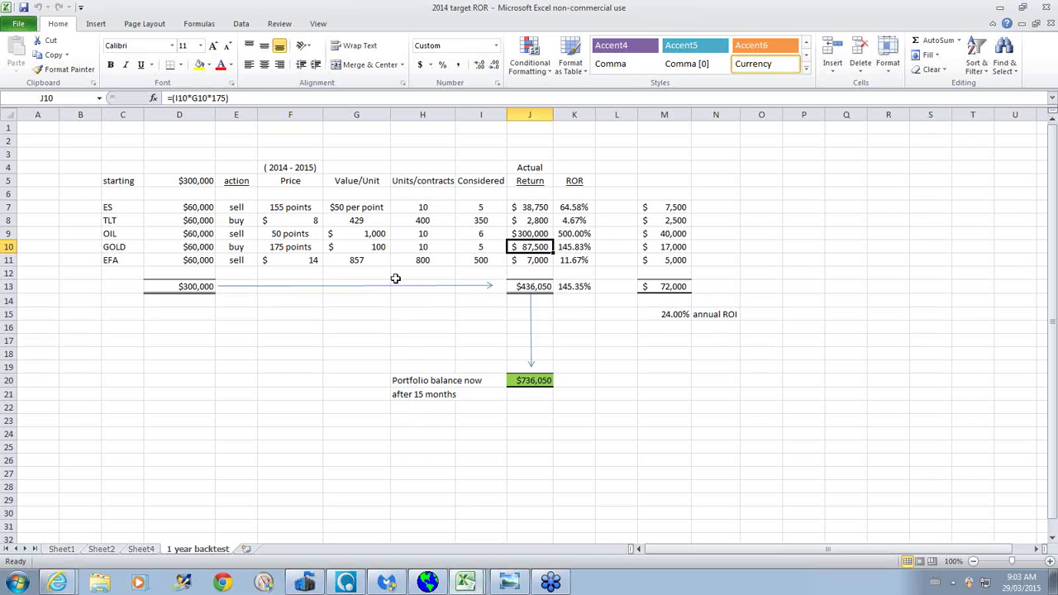
pyautogui.click(278, 208)
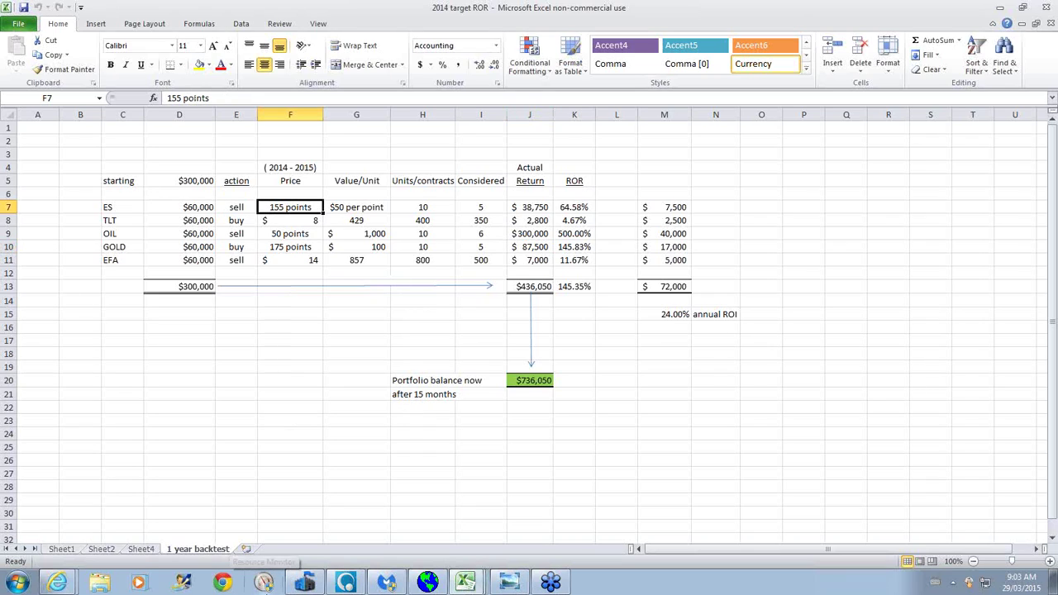
# - Review the starting capital, portfolio balance, total actual return, total ROR and annual ROI, ending on cell M15
pyautogui.click(191, 184)
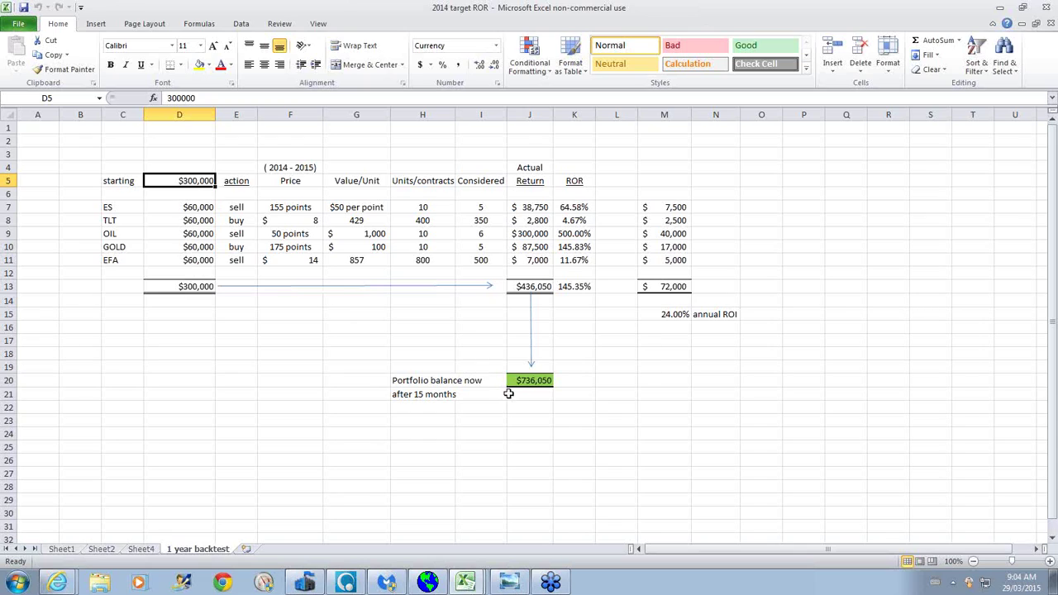
pyautogui.click(532, 380)
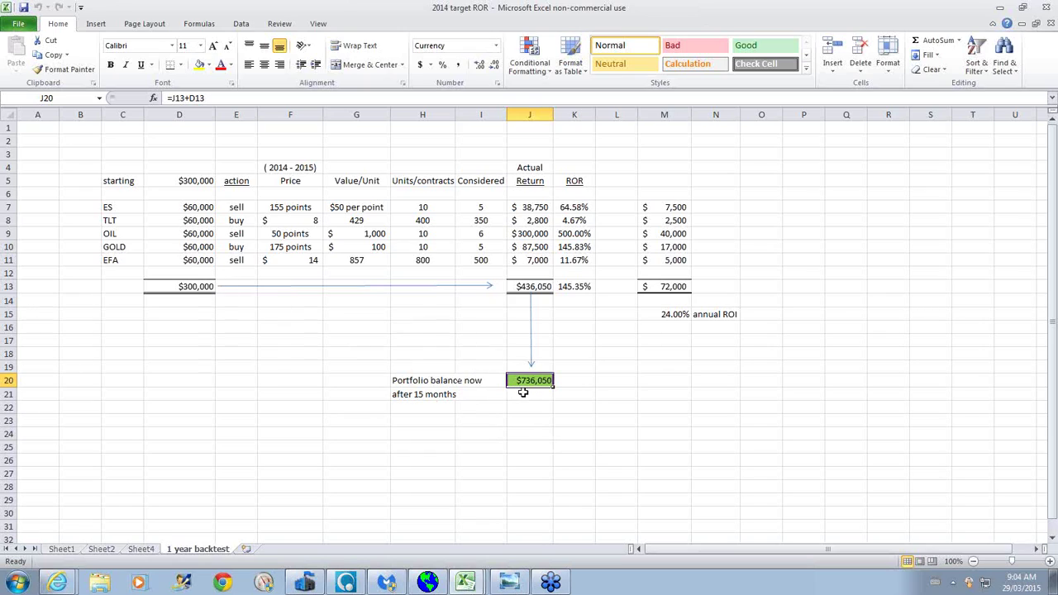
pyautogui.click(531, 286)
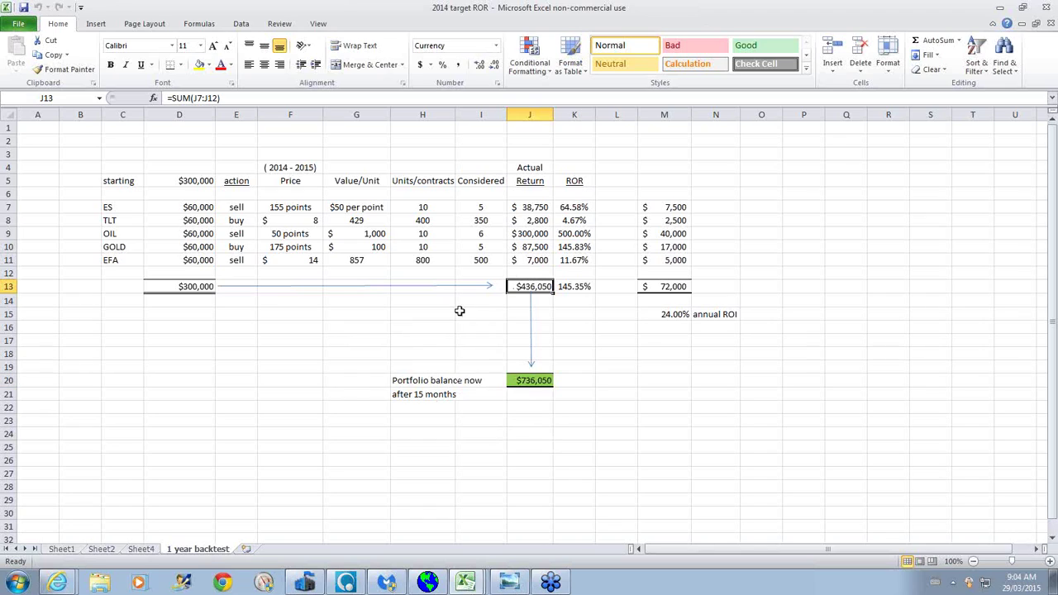
pyautogui.click(580, 288)
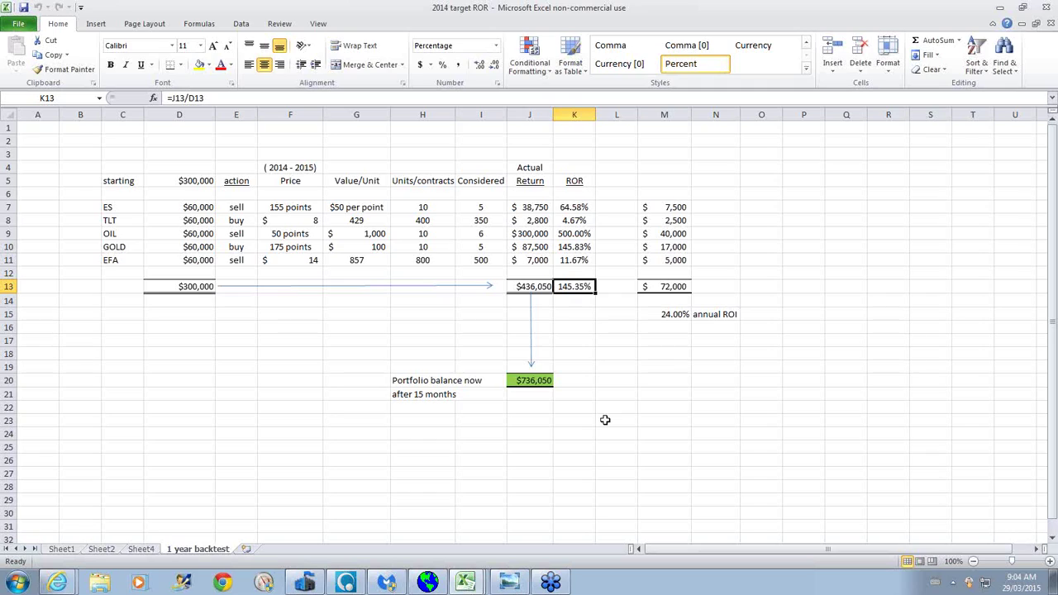
pyautogui.click(659, 315)
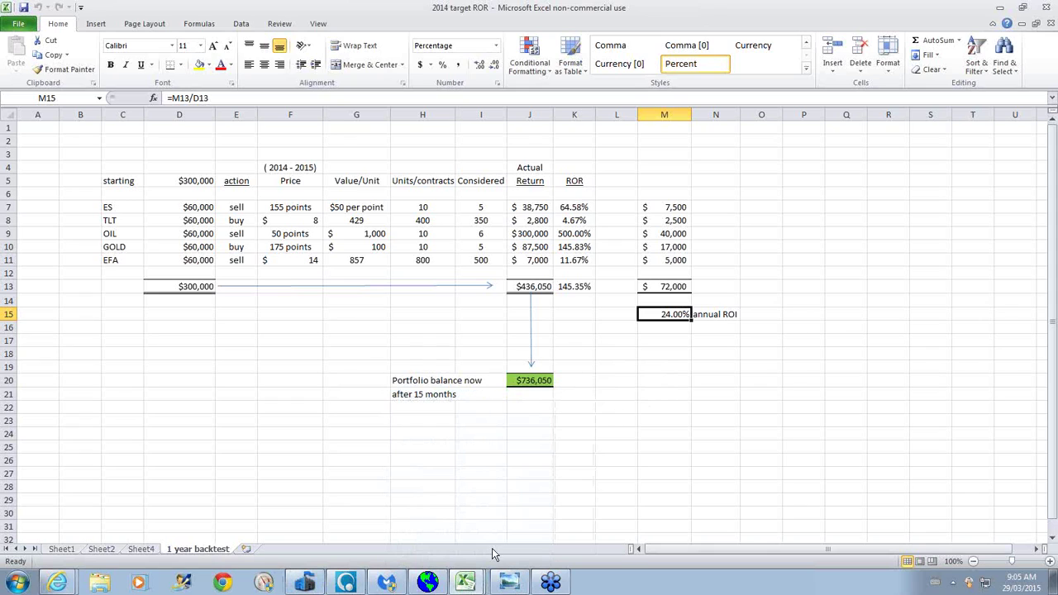
# - Glance at the E-mini S&P 500 chart in Sierra Chart, return to the 2014 target ROR workbook and check cells D5 and D13
pyautogui.click(427, 583)
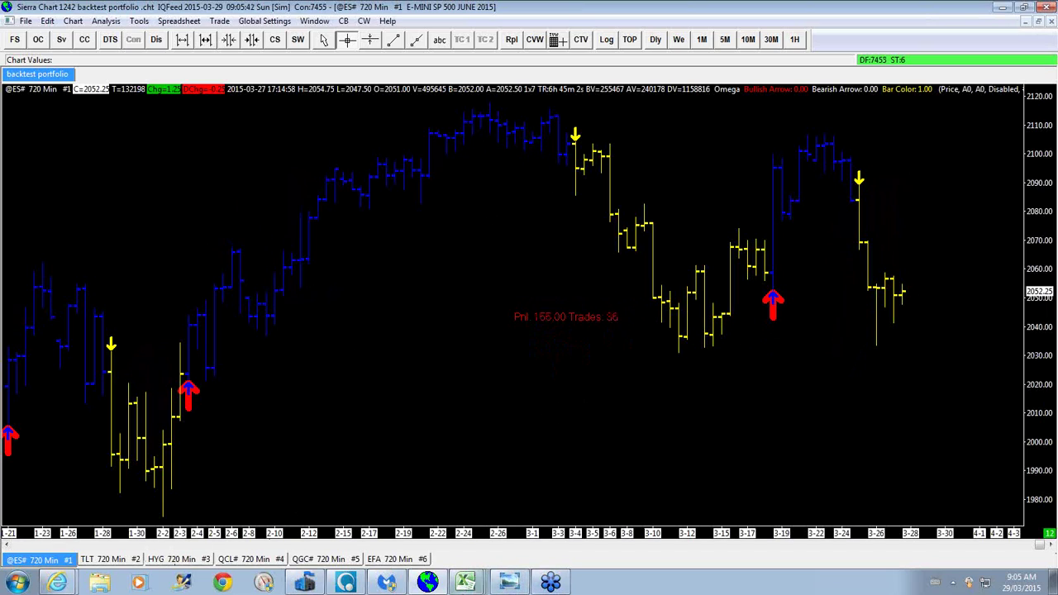
pyautogui.click(466, 580)
pyautogui.click(405, 421)
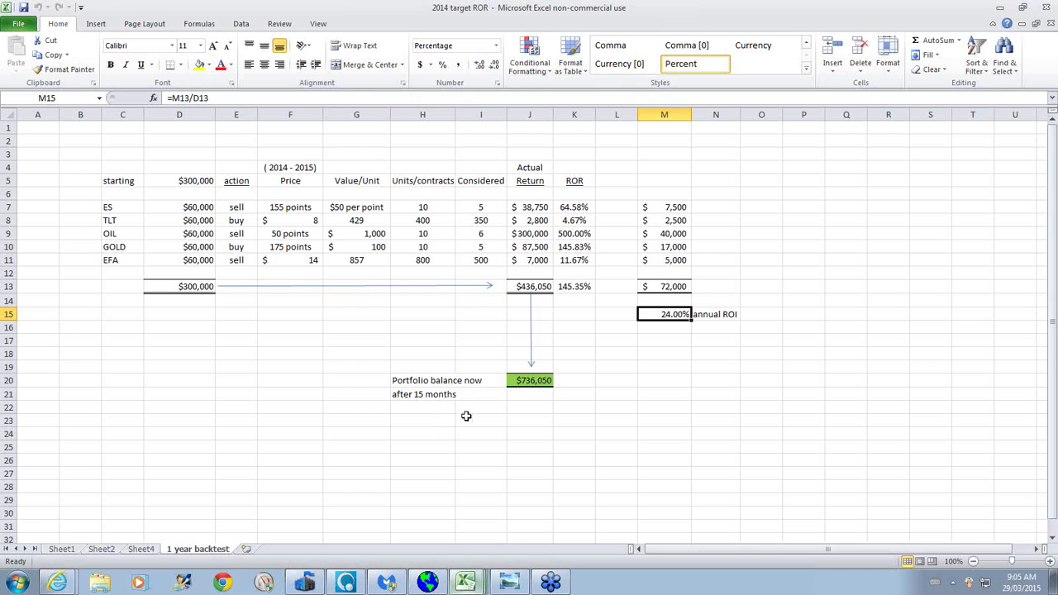
pyautogui.click(190, 182)
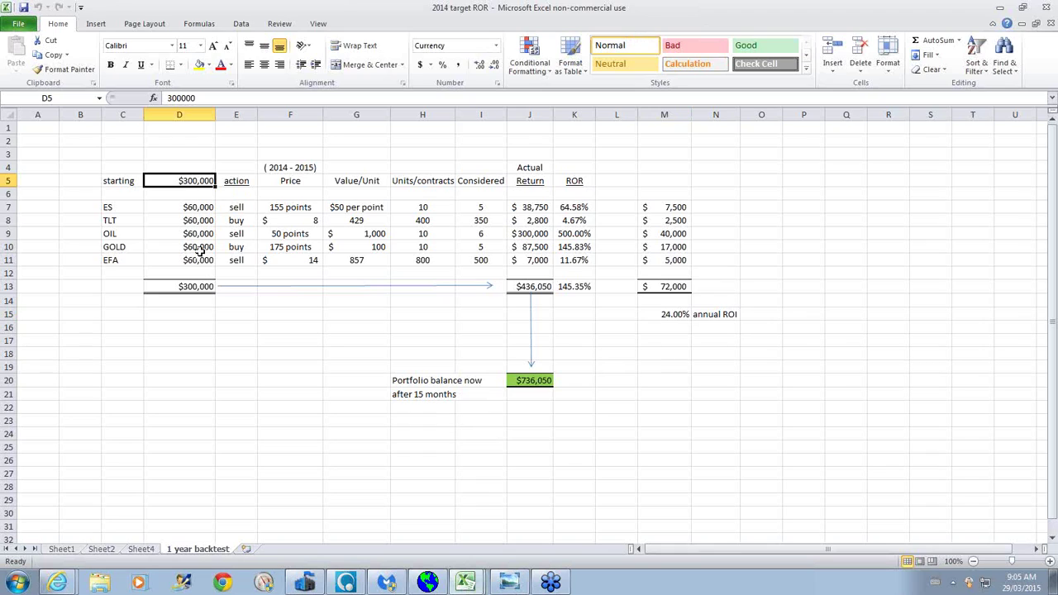
pyautogui.click(184, 287)
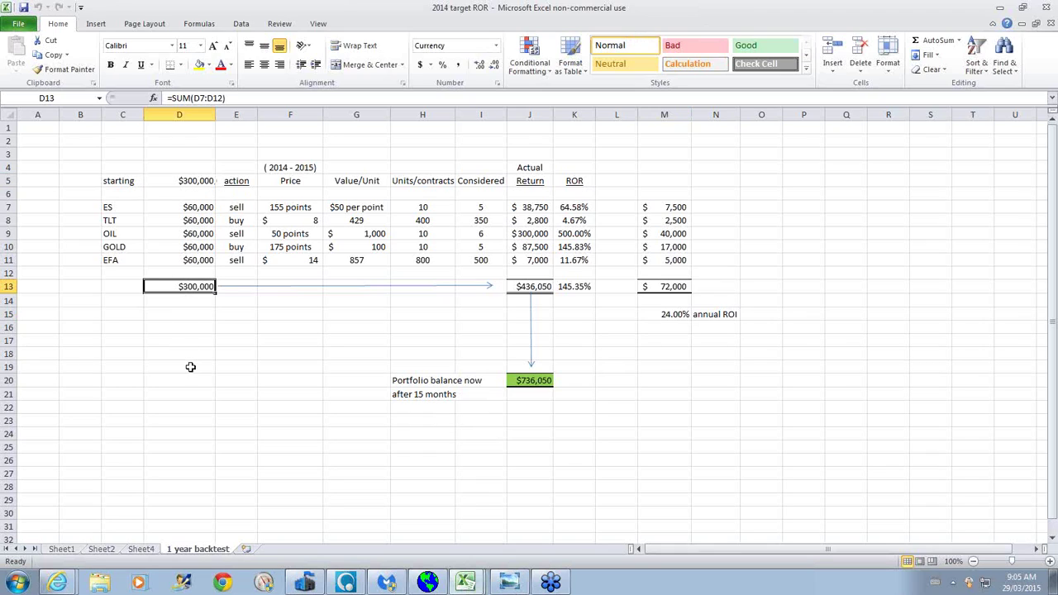
# - Examine the ES row's price, value per unit, allocated capital and units/contracts formula, ending on cell H7
pyautogui.click(290, 208)
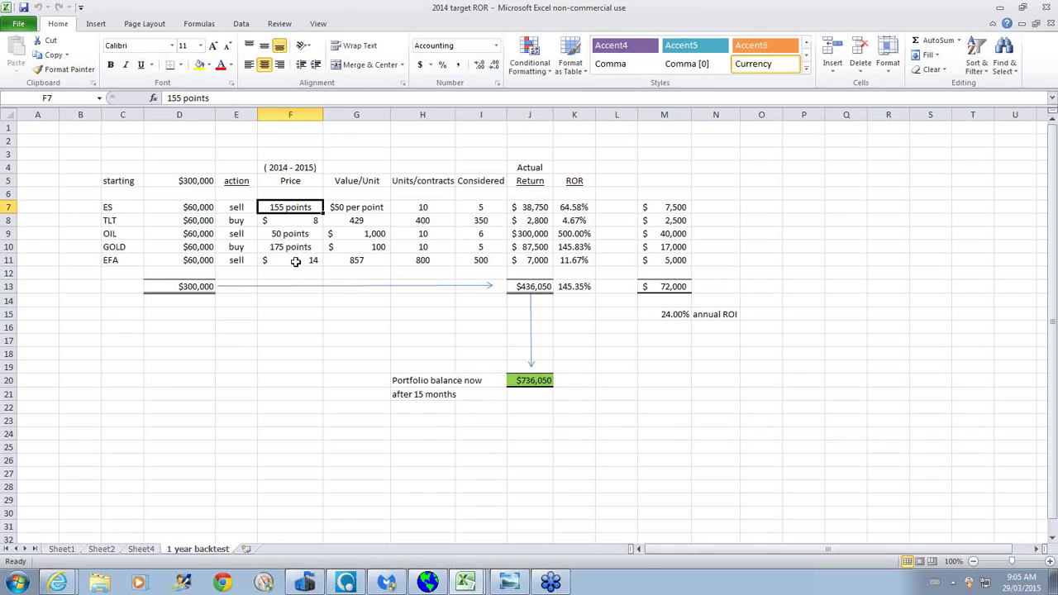
pyautogui.click(363, 207)
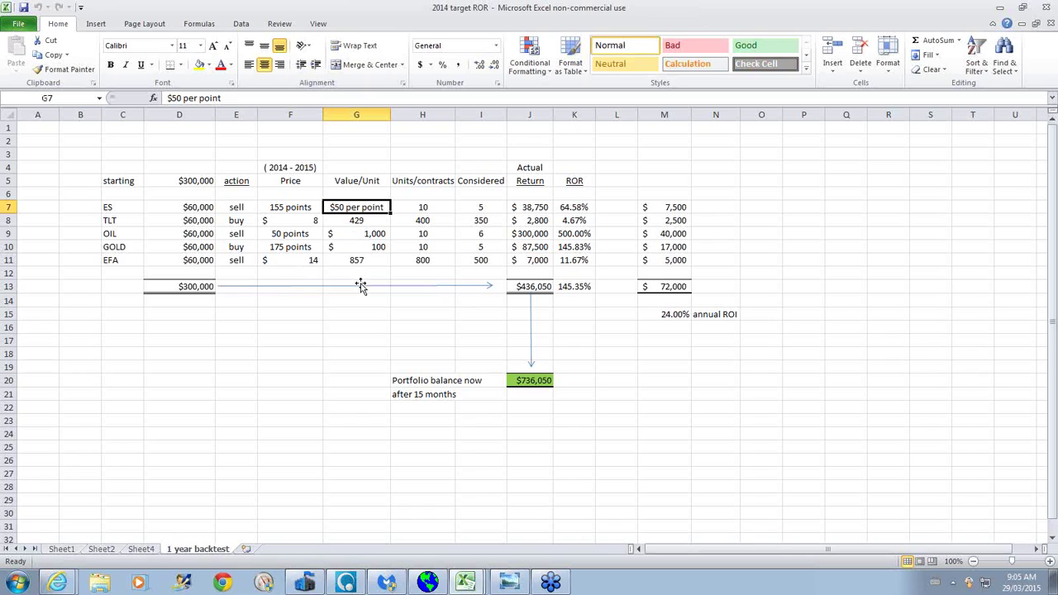
pyautogui.click(417, 208)
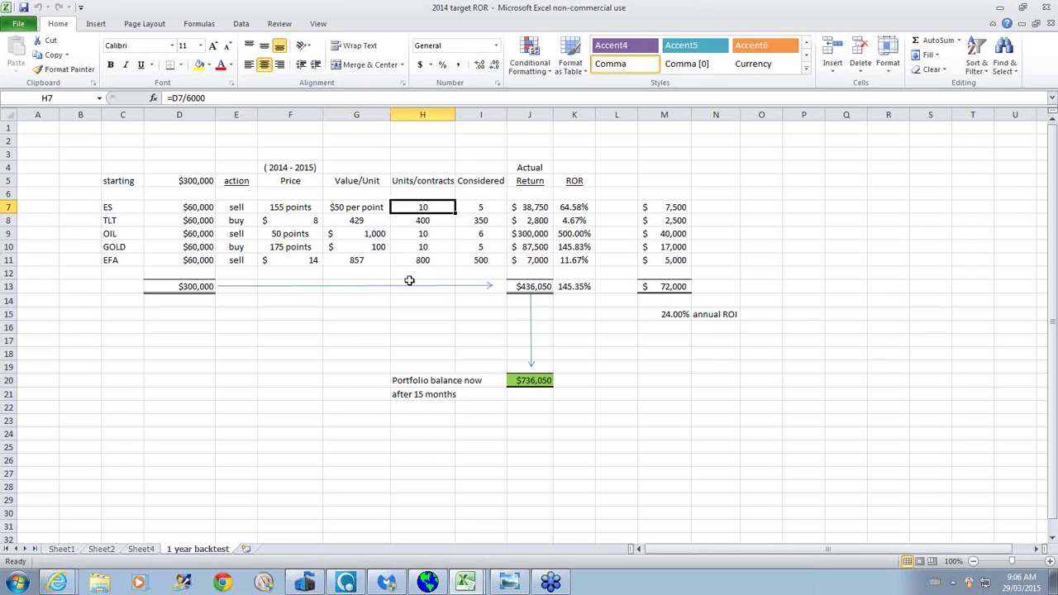
pyautogui.click(185, 207)
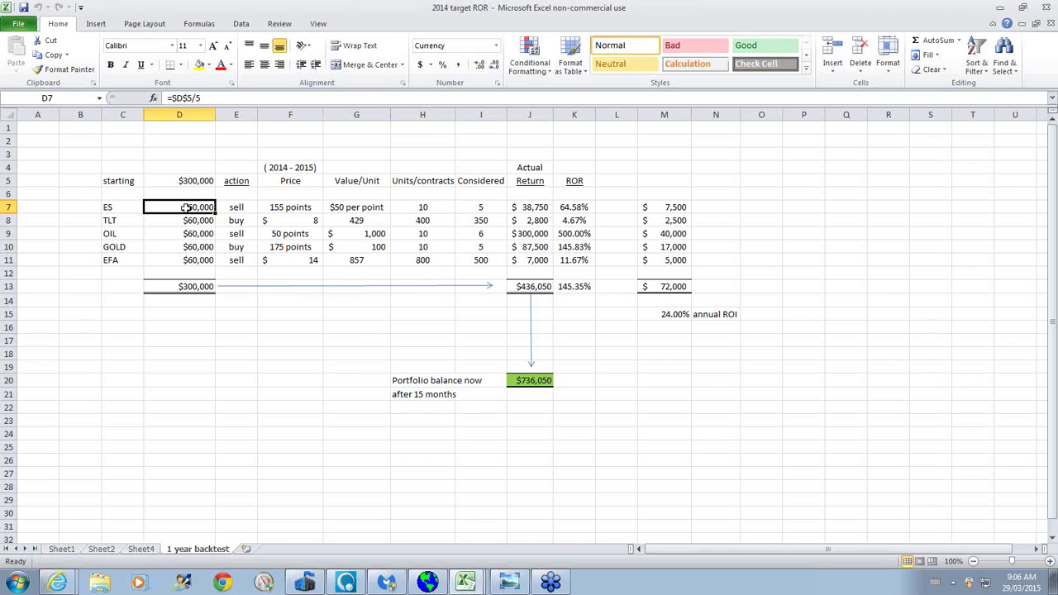
pyautogui.click(419, 209)
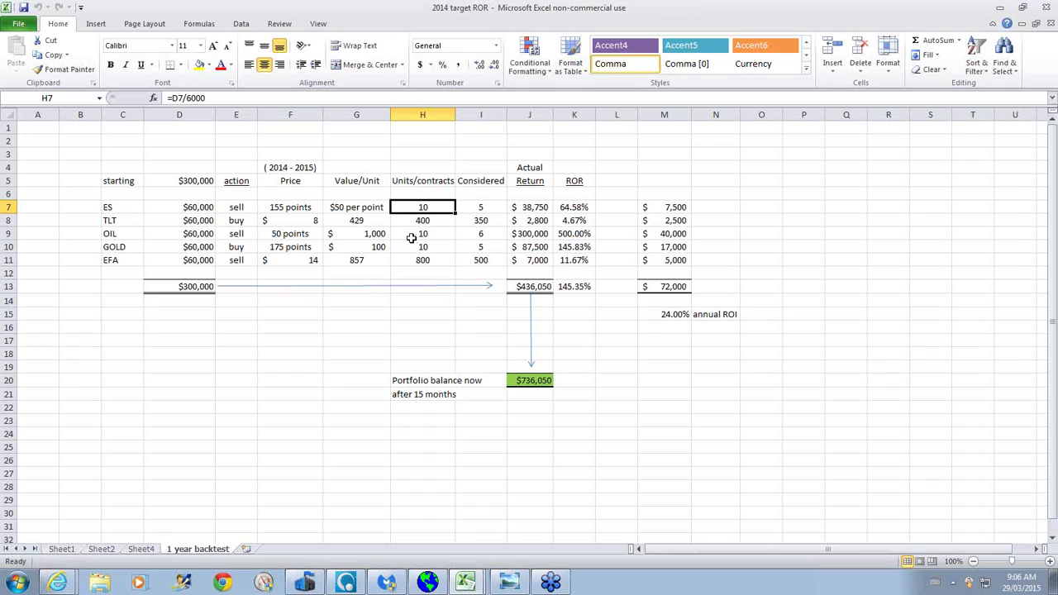
# - Compare the ES row's considered contracts and price with its actual return formula in cell J7
pyautogui.click(477, 208)
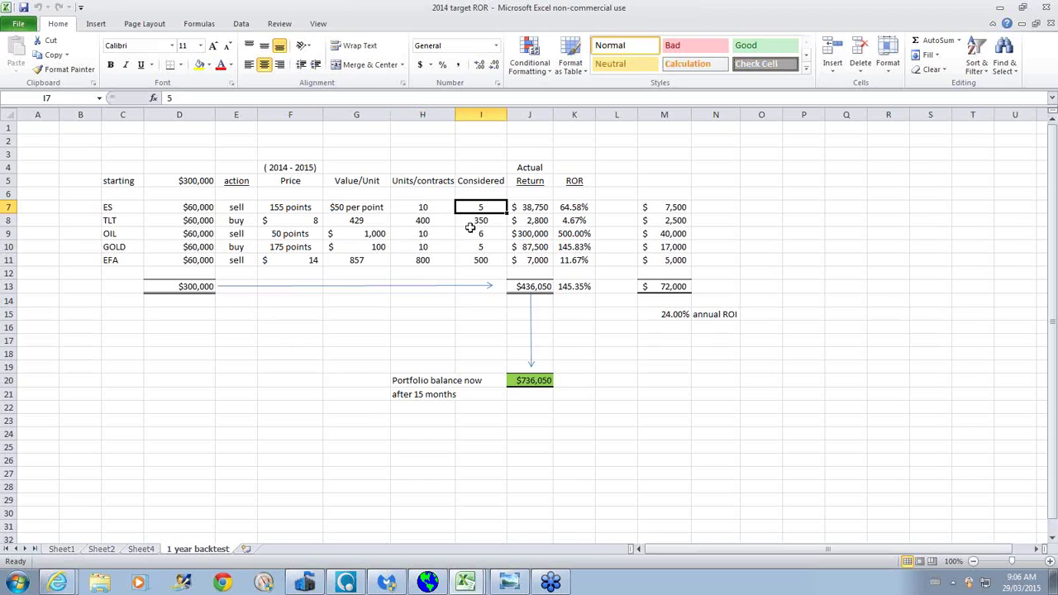
pyautogui.click(541, 209)
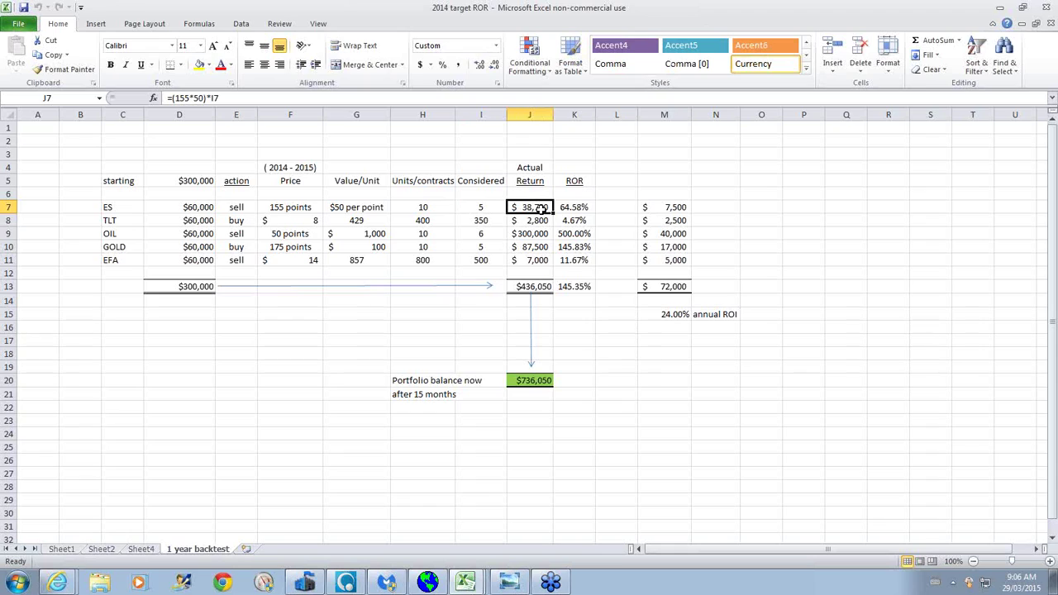
pyautogui.click(286, 209)
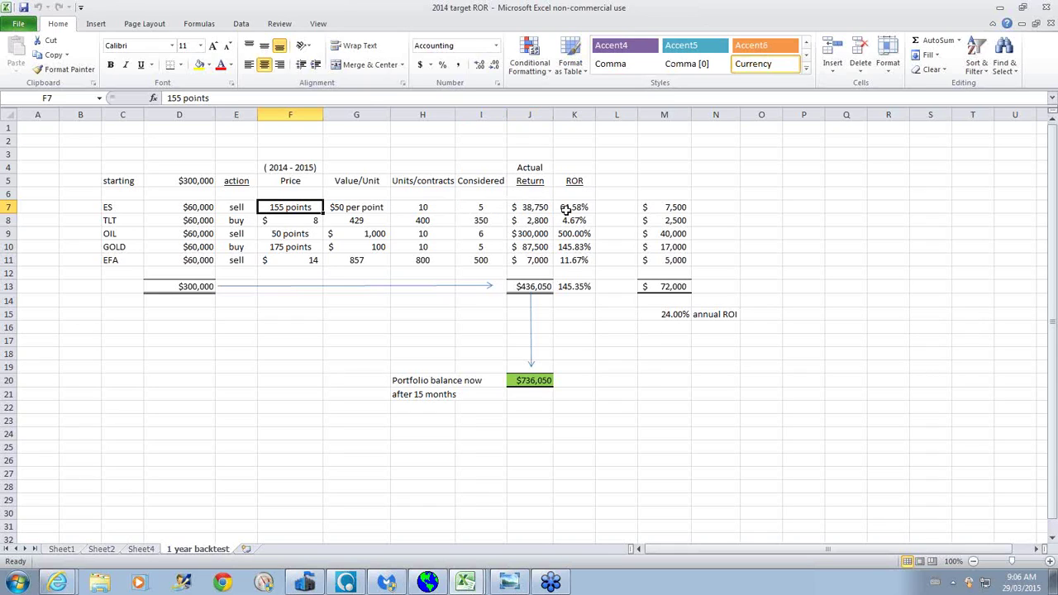
pyautogui.click(536, 208)
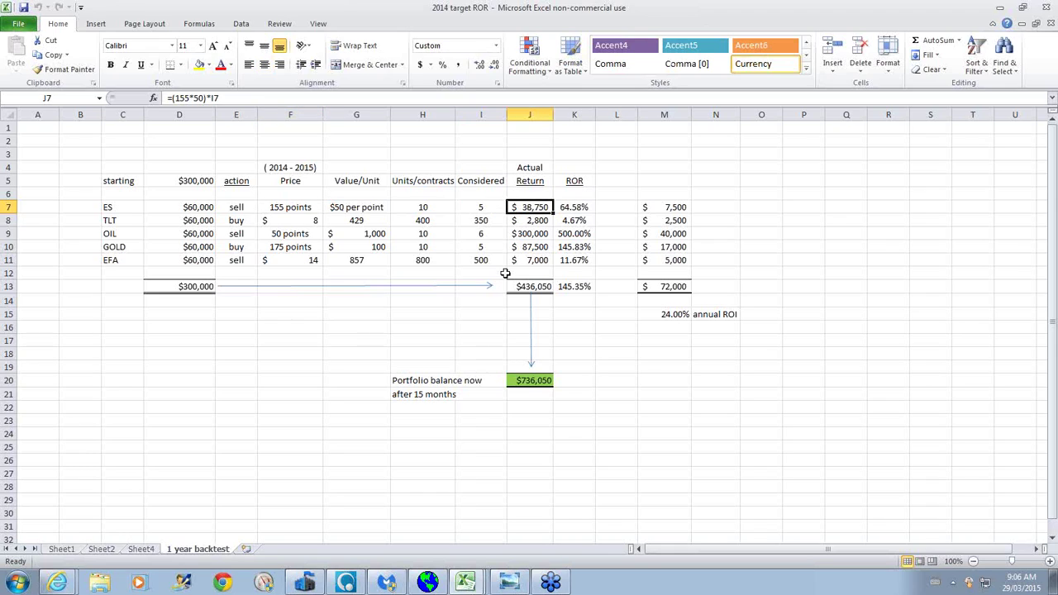
# - View the TLT 720-minute chart in Sierra Chart and return to the 2014 target ROR workbook in Excel
pyautogui.click(427, 582)
pyautogui.click(97, 561)
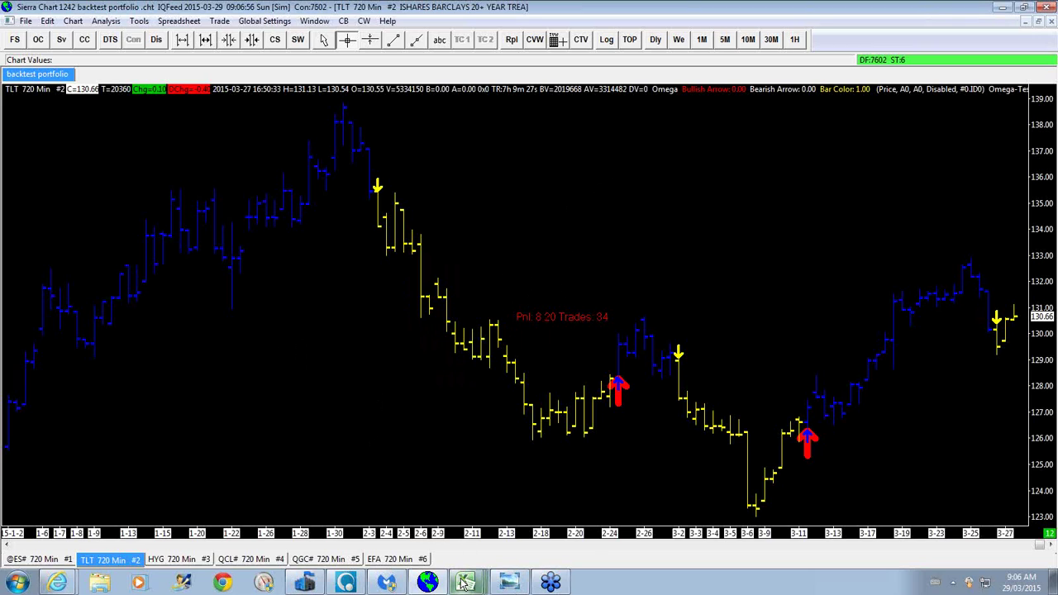
pyautogui.moveTo(465, 582)
pyautogui.click(415, 424)
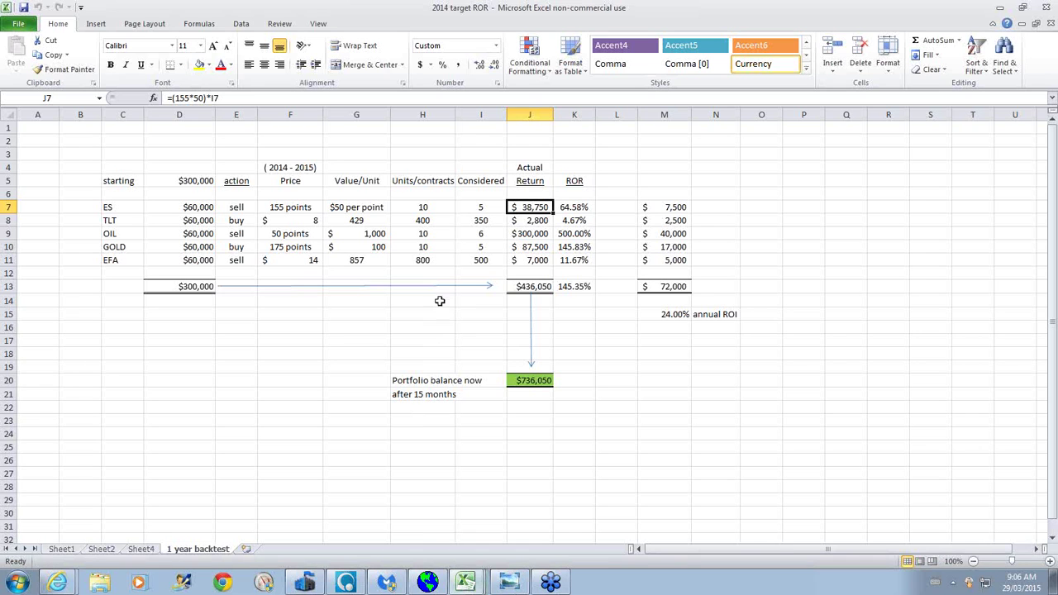
# - Examine the TLT row's allocated capital, value/unit formula, units, considered units and actual return, ending on cell J8
pyautogui.click(188, 221)
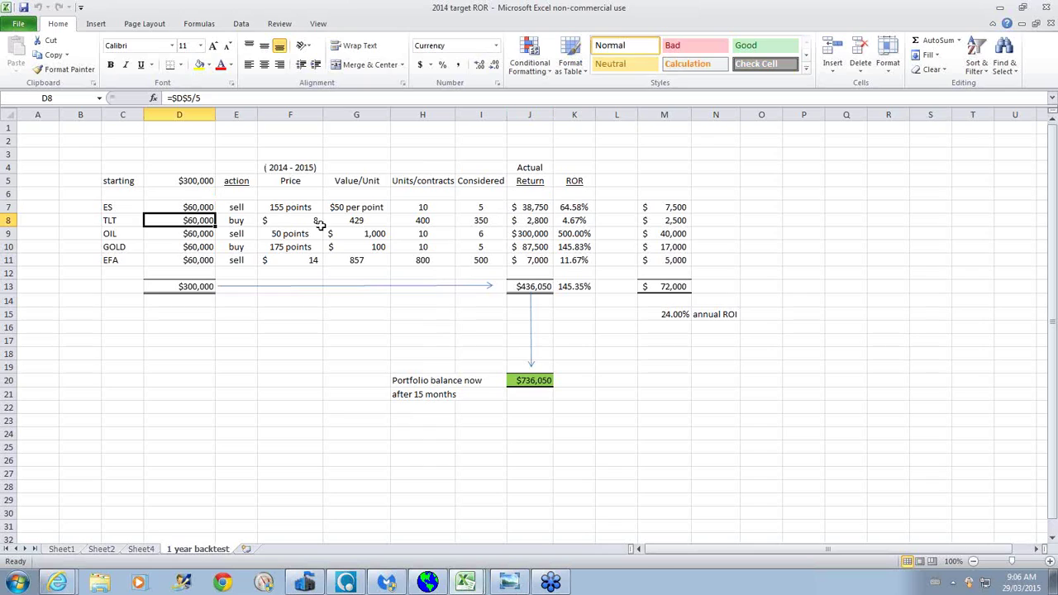
pyautogui.click(359, 222)
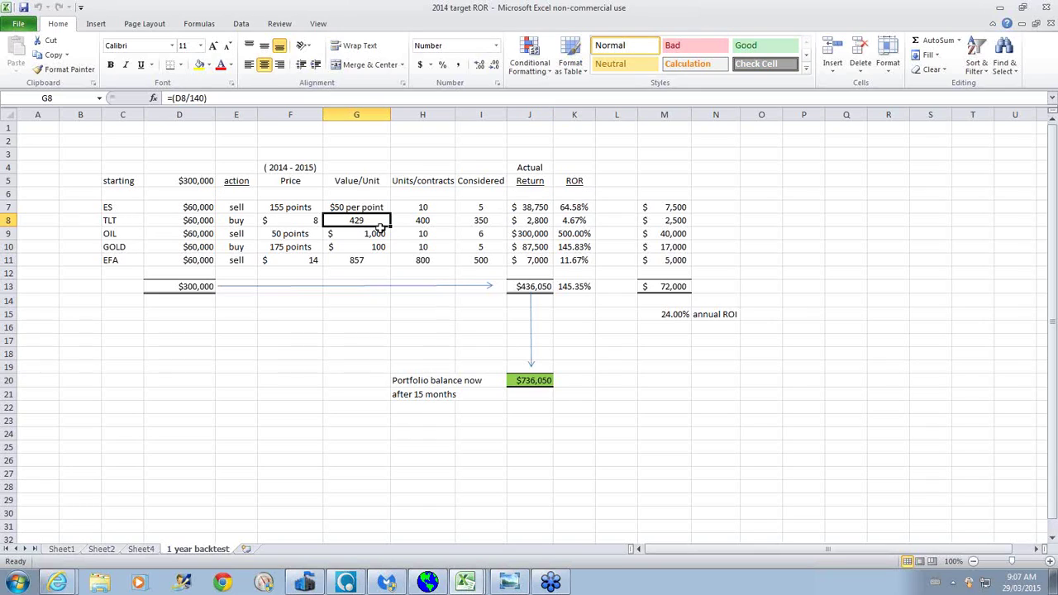
pyautogui.click(411, 222)
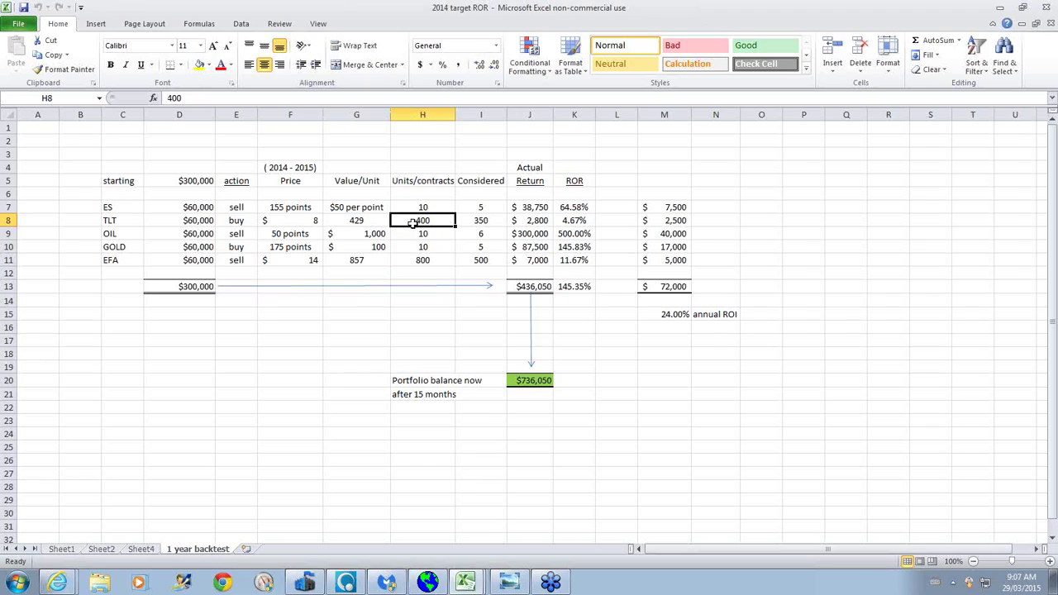
pyautogui.click(468, 223)
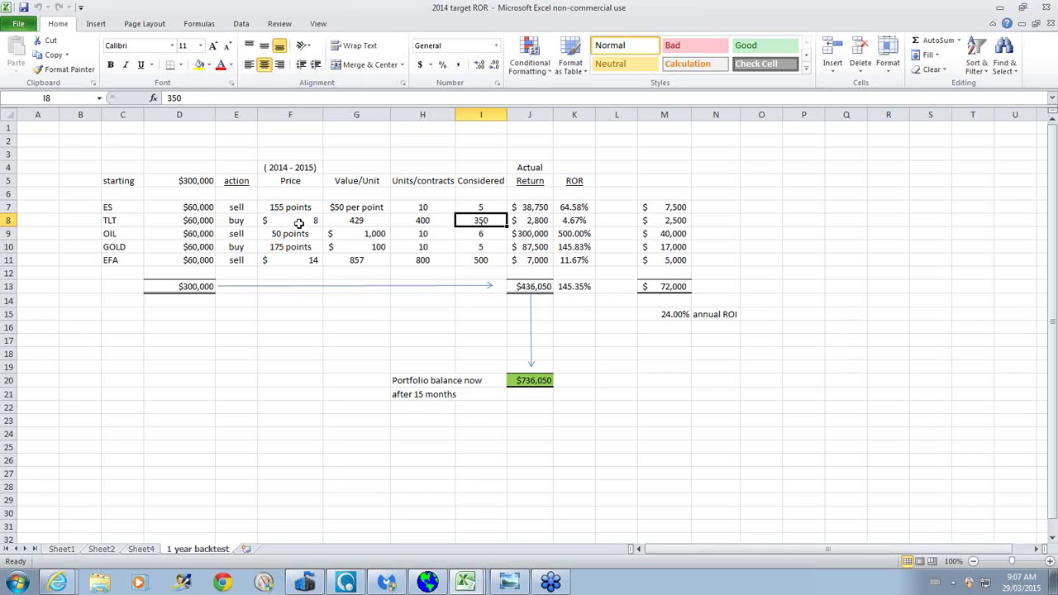
pyautogui.click(526, 220)
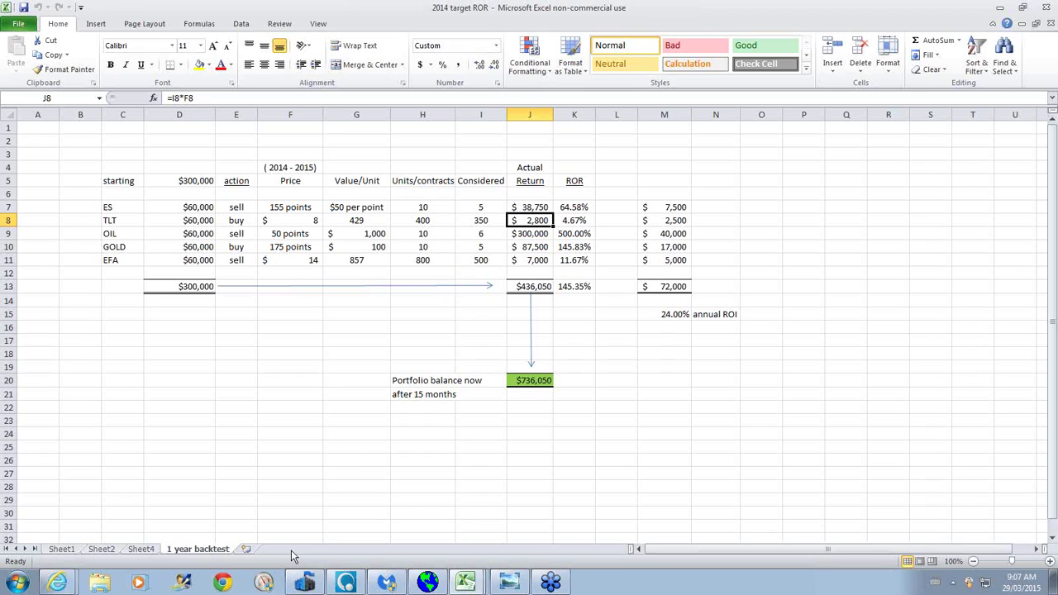
# - View the HYG and crude oil 720-minute charts in Sierra Chart and return to the 2014 target ROR workbook
pyautogui.click(426, 581)
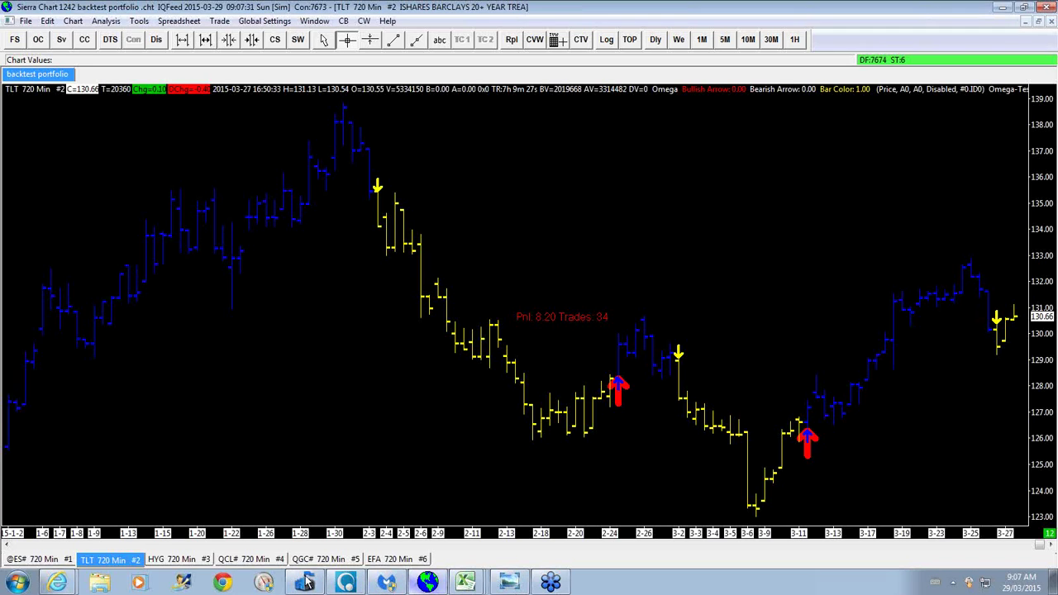
pyautogui.click(178, 559)
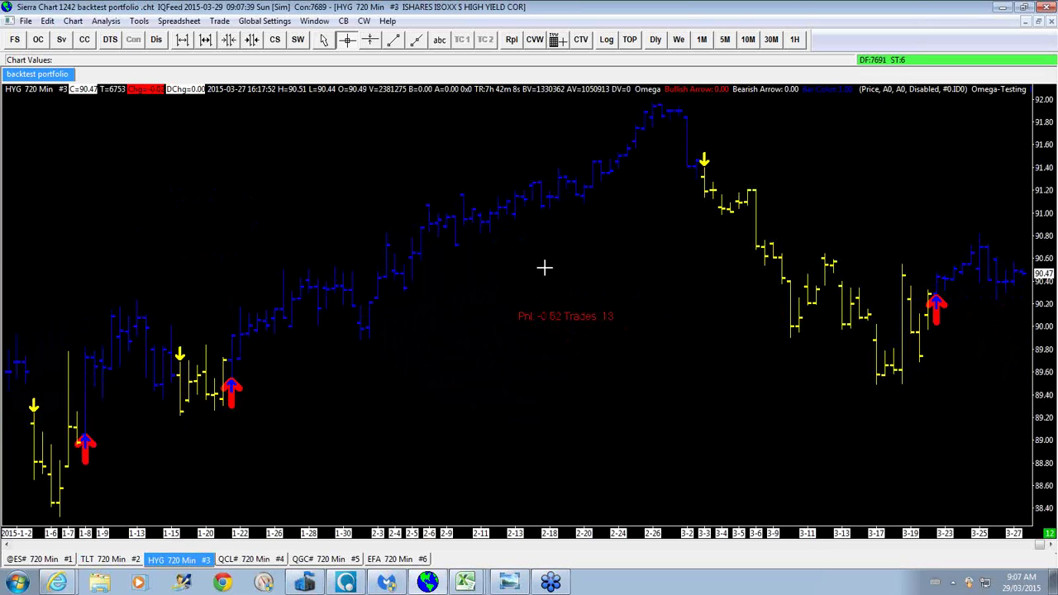
pyautogui.click(239, 562)
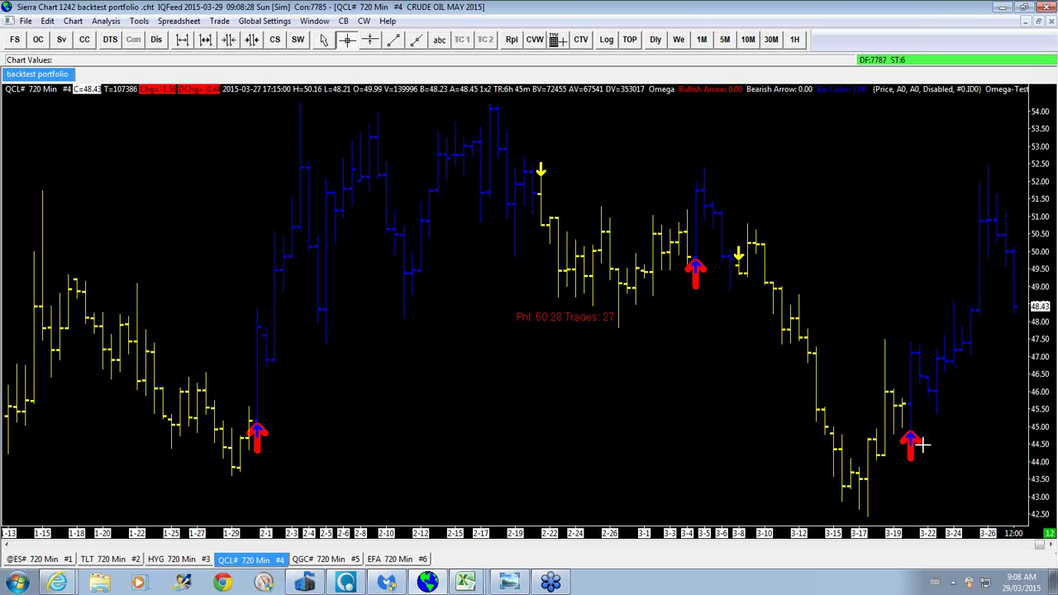
pyautogui.rightClick(466, 582)
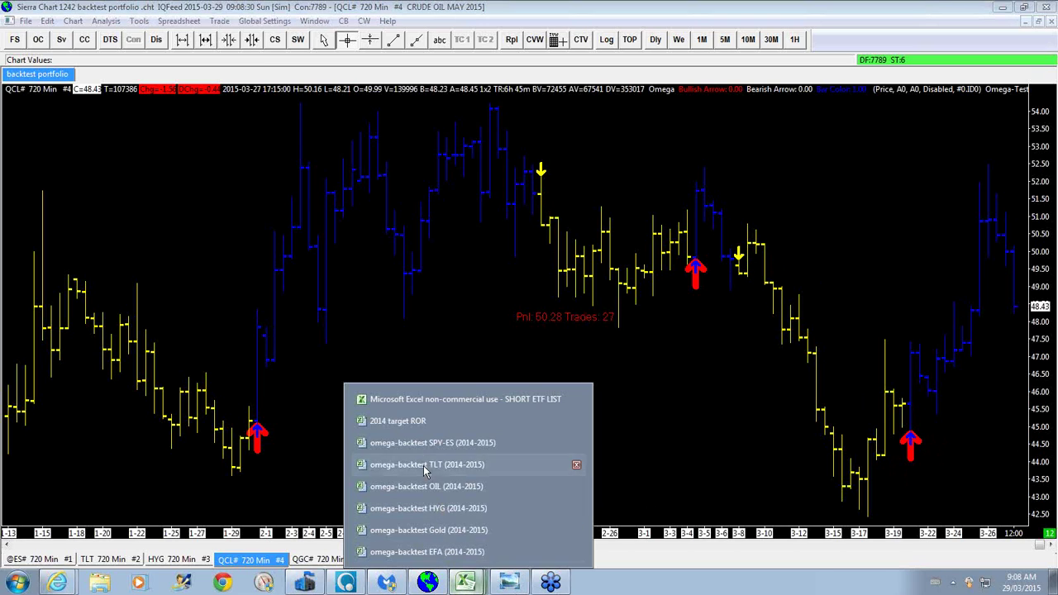
pyautogui.click(423, 427)
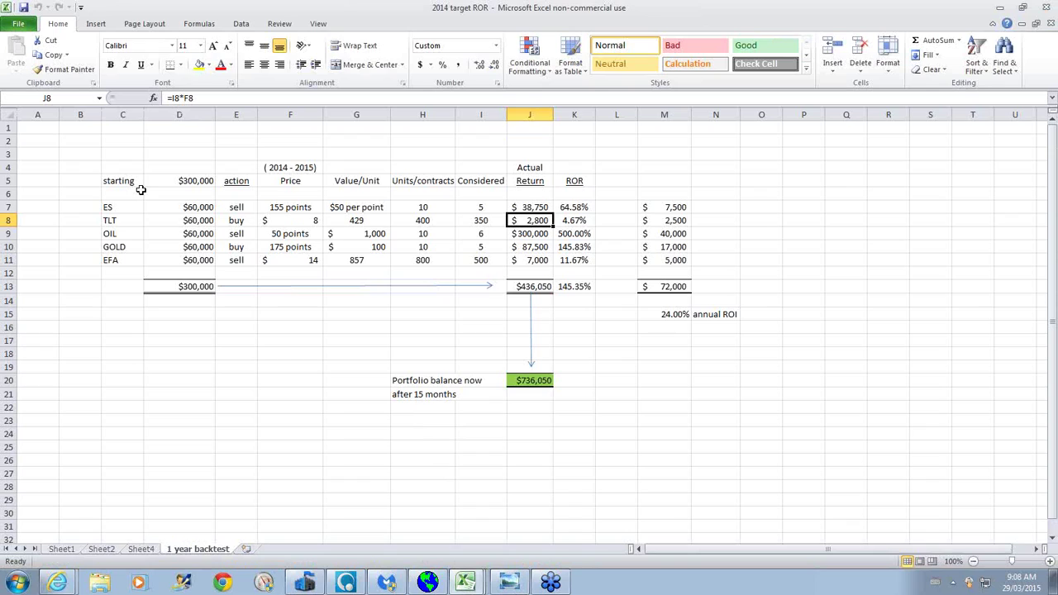
# - Examine the OIL row's price, value per unit, contracts, considered contracts and actual return formula, ending on cell J9
pyautogui.click(276, 235)
pyautogui.click(357, 236)
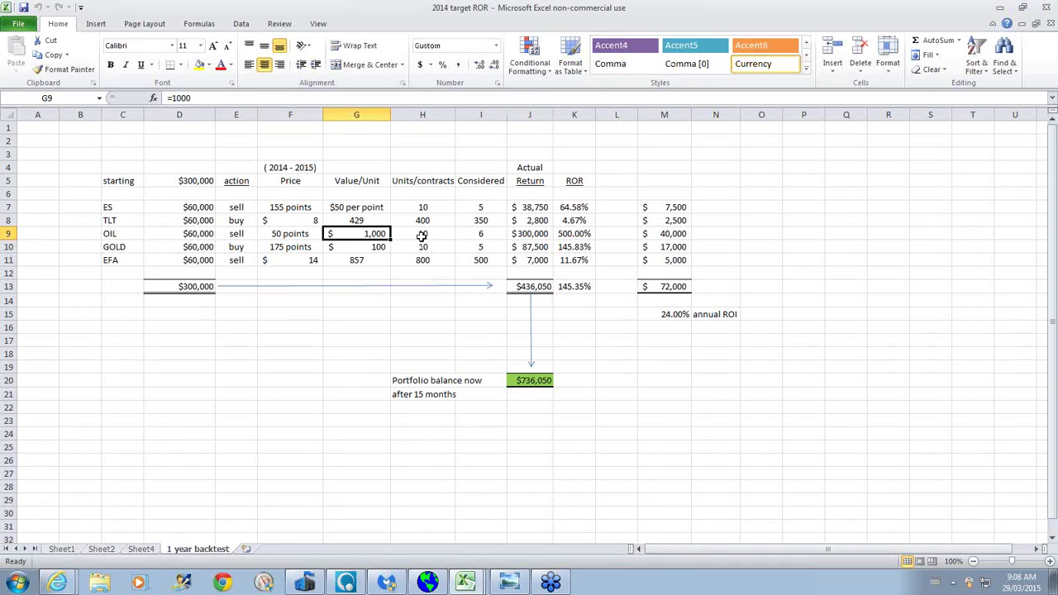
pyautogui.click(421, 234)
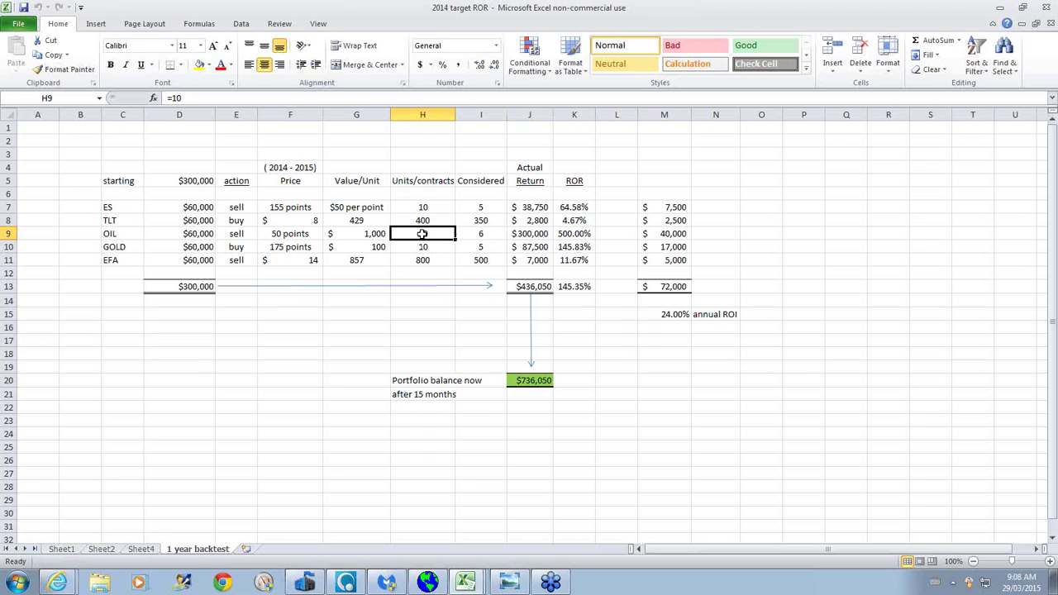
pyautogui.click(477, 235)
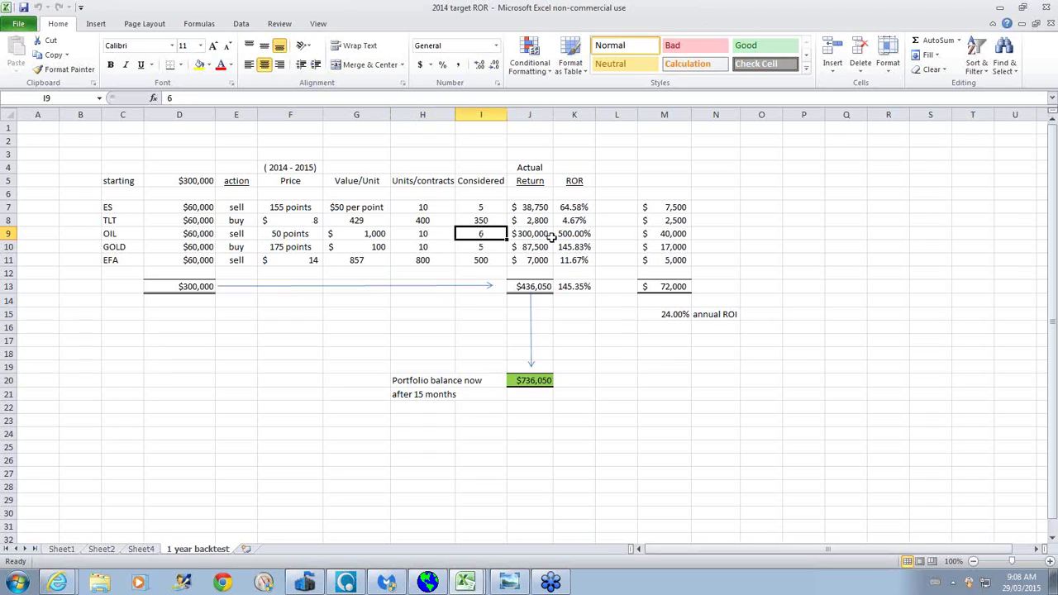
pyautogui.click(531, 236)
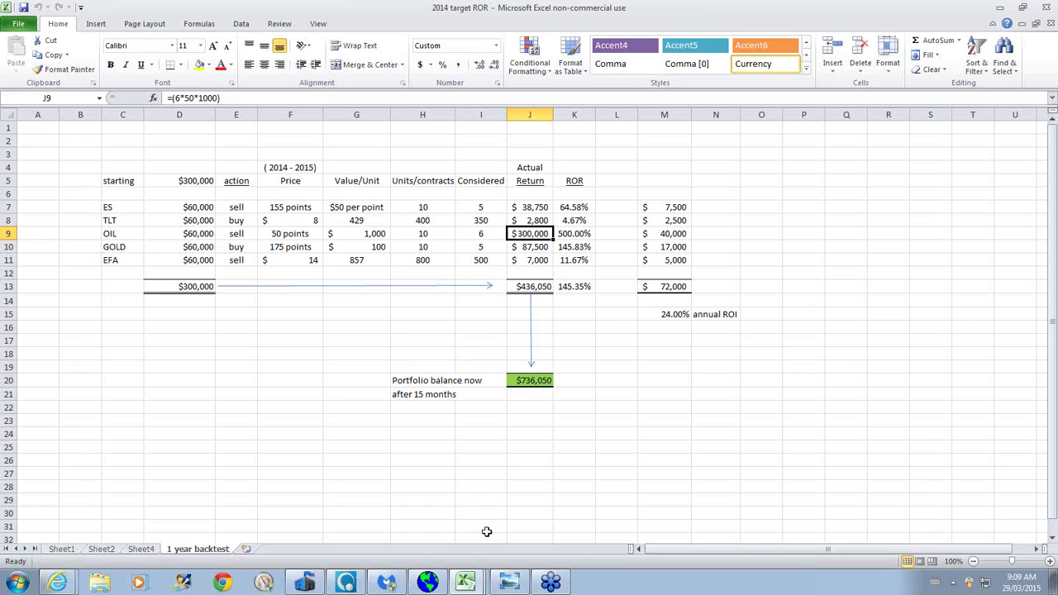
# - View the gold 720-minute chart in Sierra Chart and return to the 2014 target ROR workbook in Excel
pyautogui.click(427, 581)
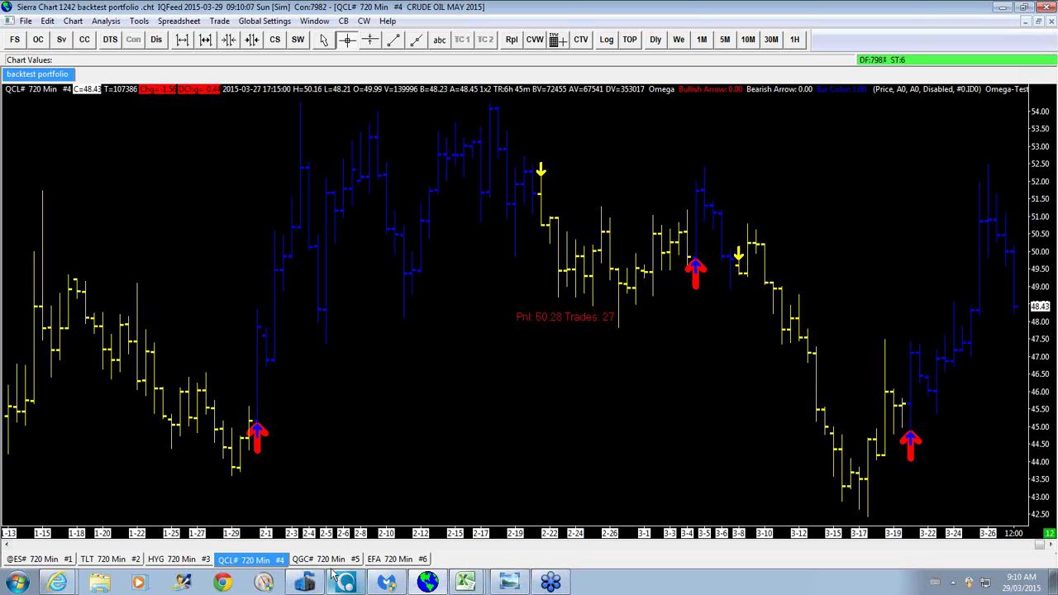
pyautogui.click(356, 563)
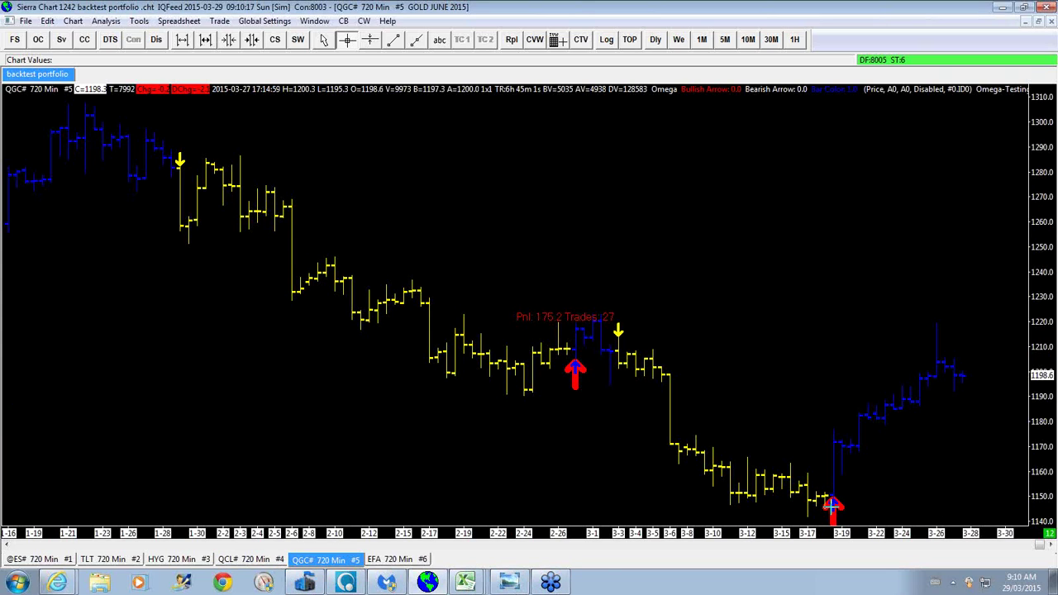
pyautogui.click(466, 581)
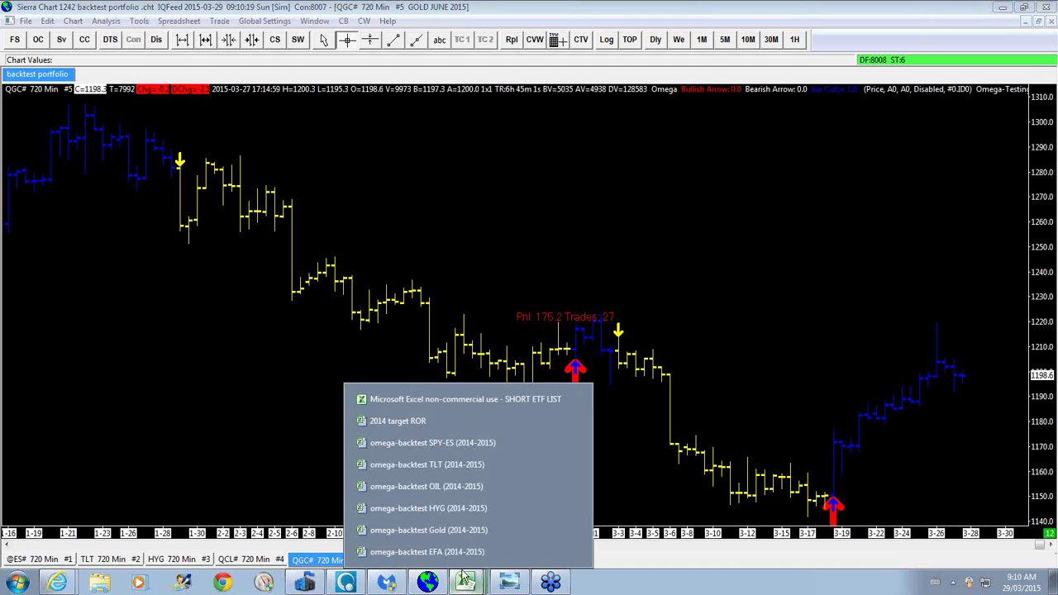
pyautogui.click(444, 422)
# - Compare the GOLD row's contracts and considered contracts with its actual return formula in cell J10
pyautogui.click(541, 247)
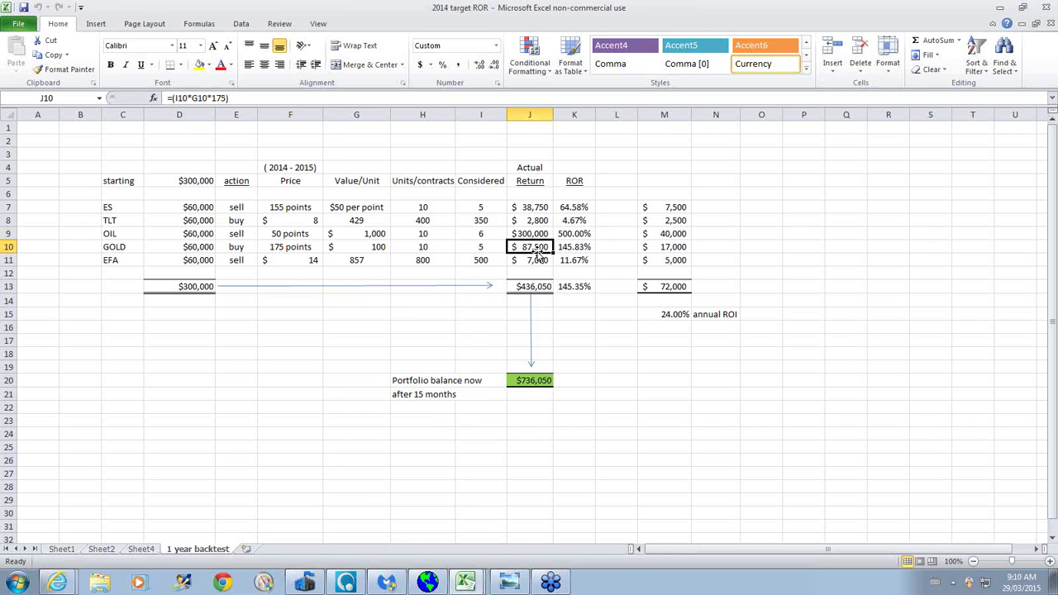
pyautogui.click(416, 249)
pyautogui.click(473, 250)
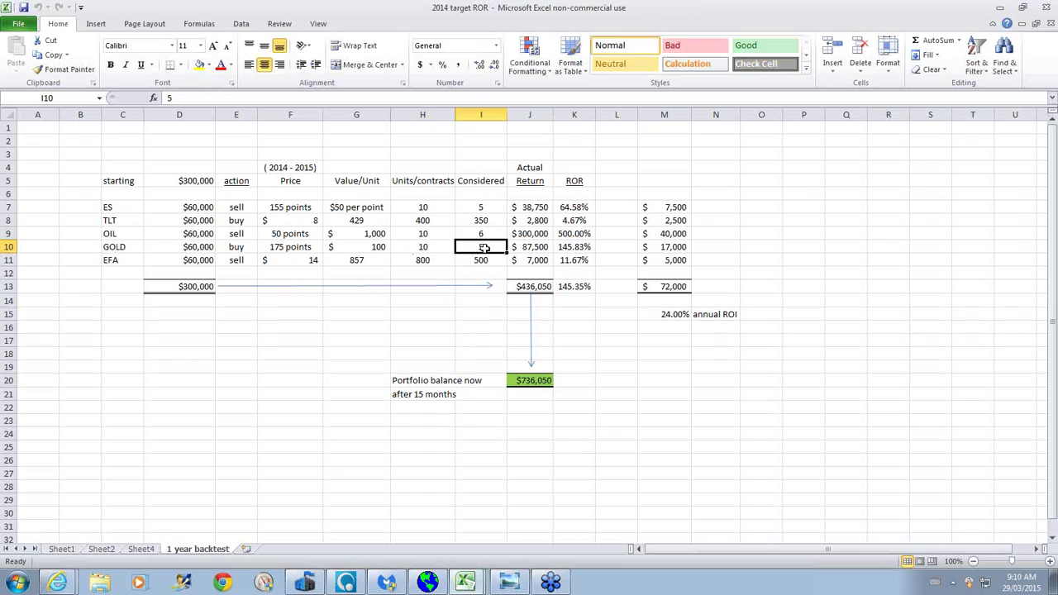
pyautogui.click(525, 247)
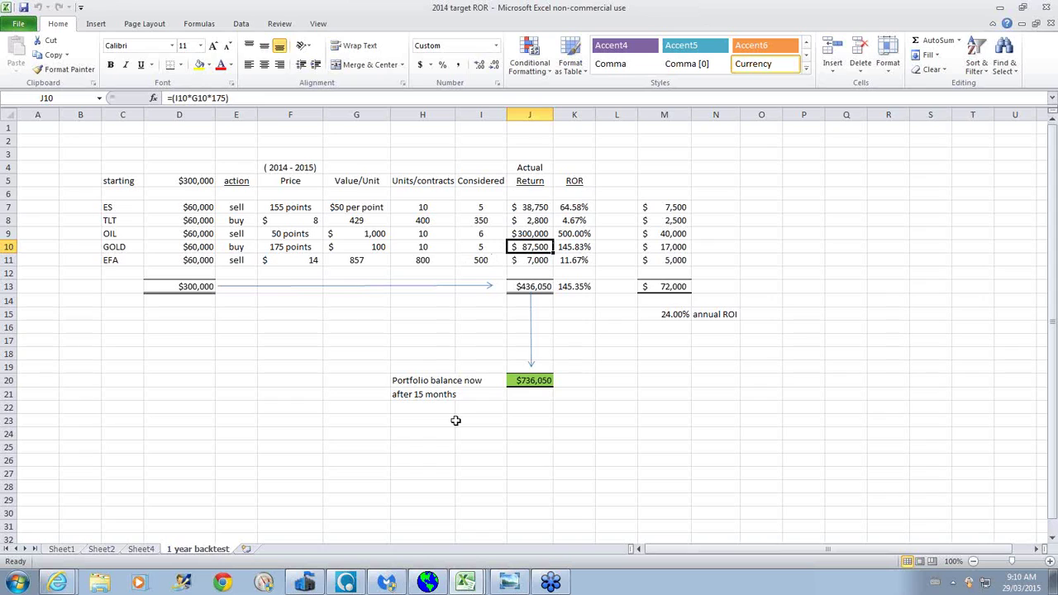
# - View the EFA 720-minute chart in Sierra Chart and return to the 2014 target ROR workbook in Excel
pyautogui.click(428, 582)
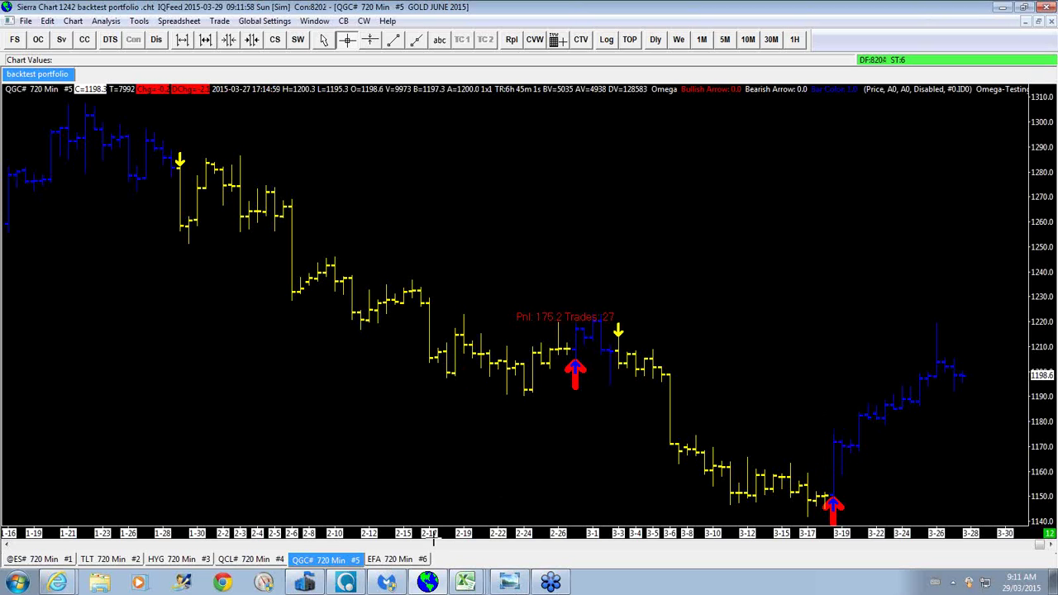
pyautogui.click(416, 561)
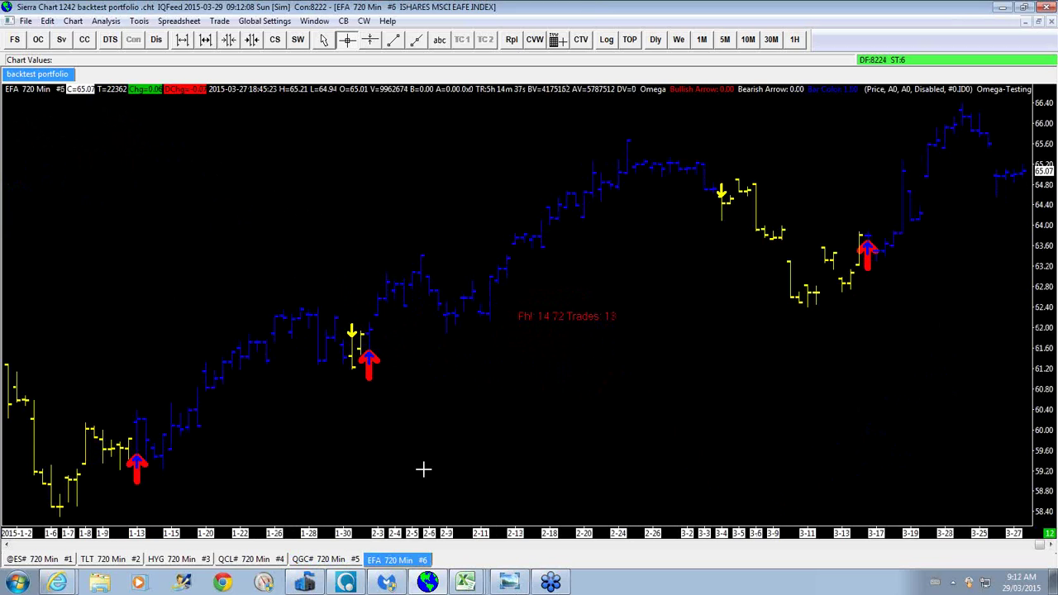
pyautogui.moveTo(472, 583)
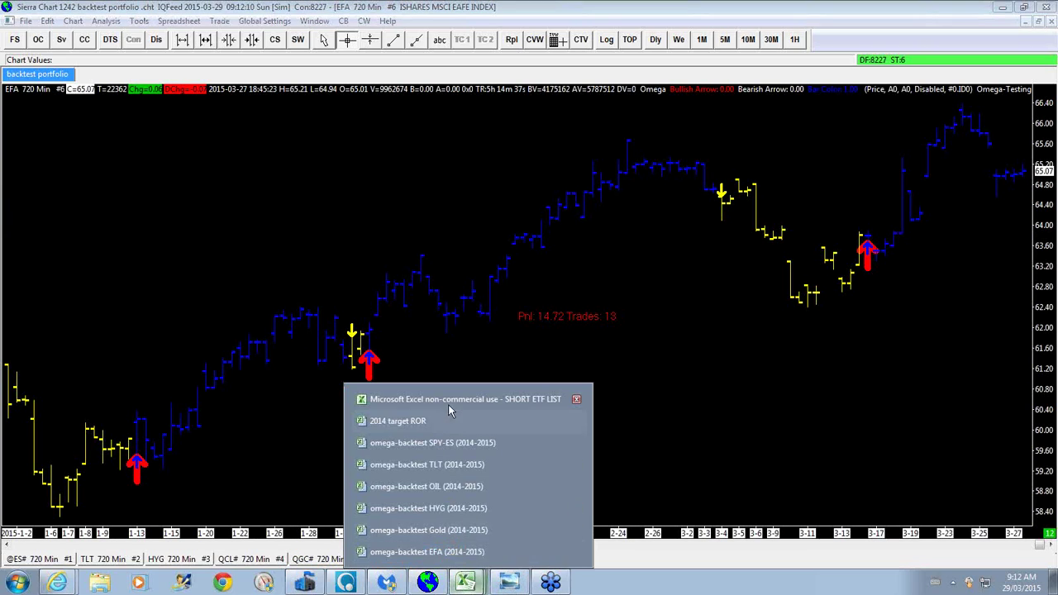
pyautogui.click(424, 425)
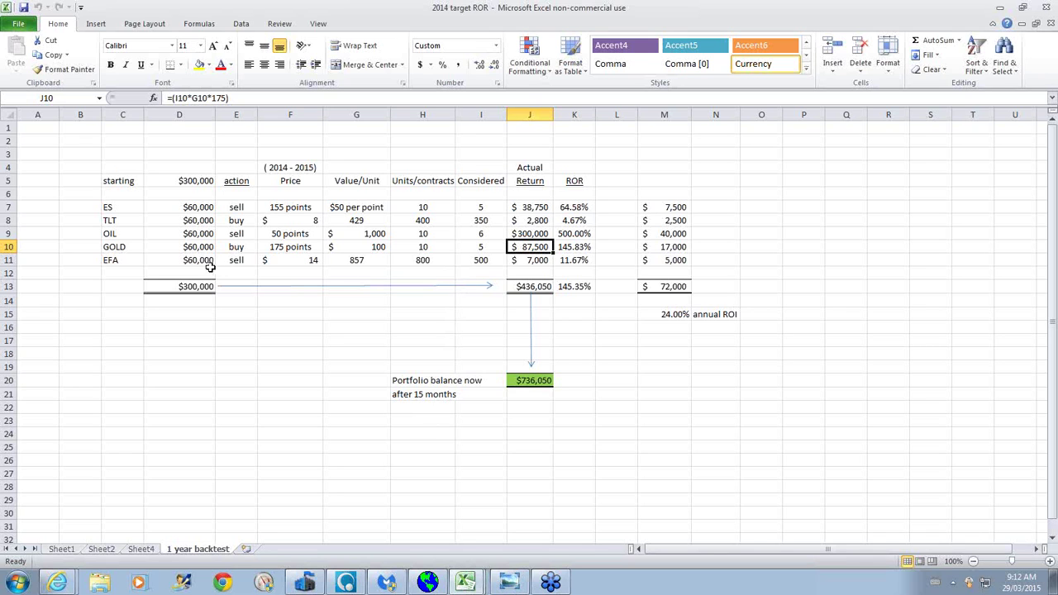
# - Examine the EFA row's allocated capital, value/unit formula, considered units and actual return, ending on cell J11
pyautogui.click(185, 261)
pyautogui.click(352, 262)
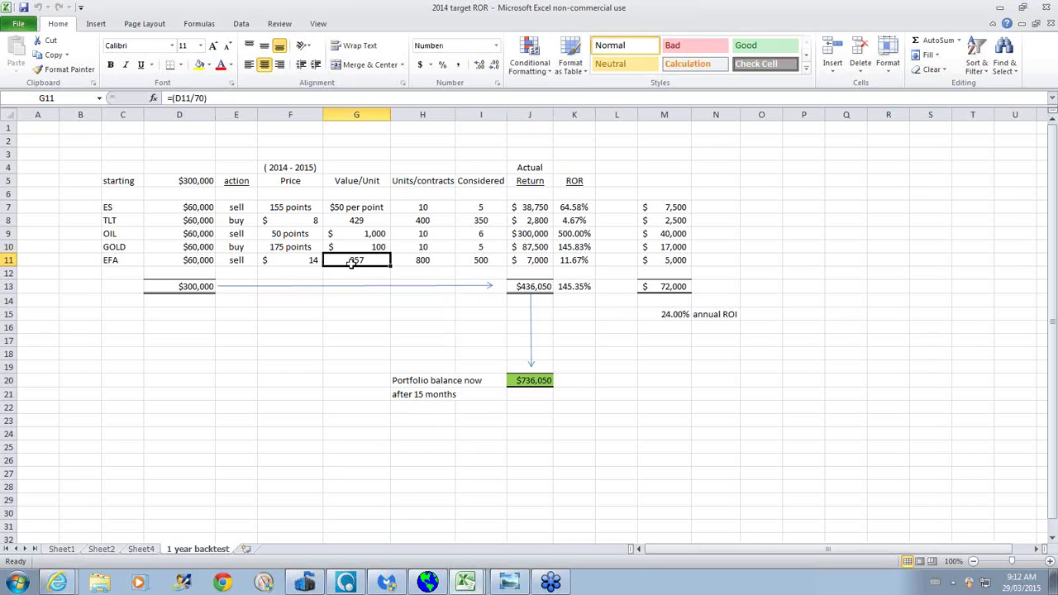
pyautogui.click(475, 261)
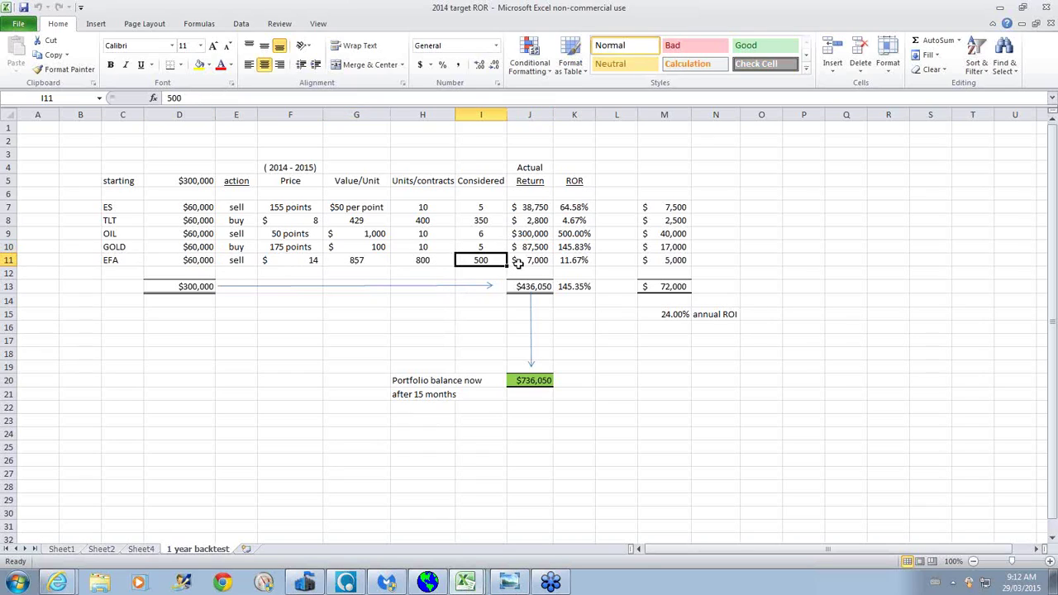
pyautogui.click(528, 261)
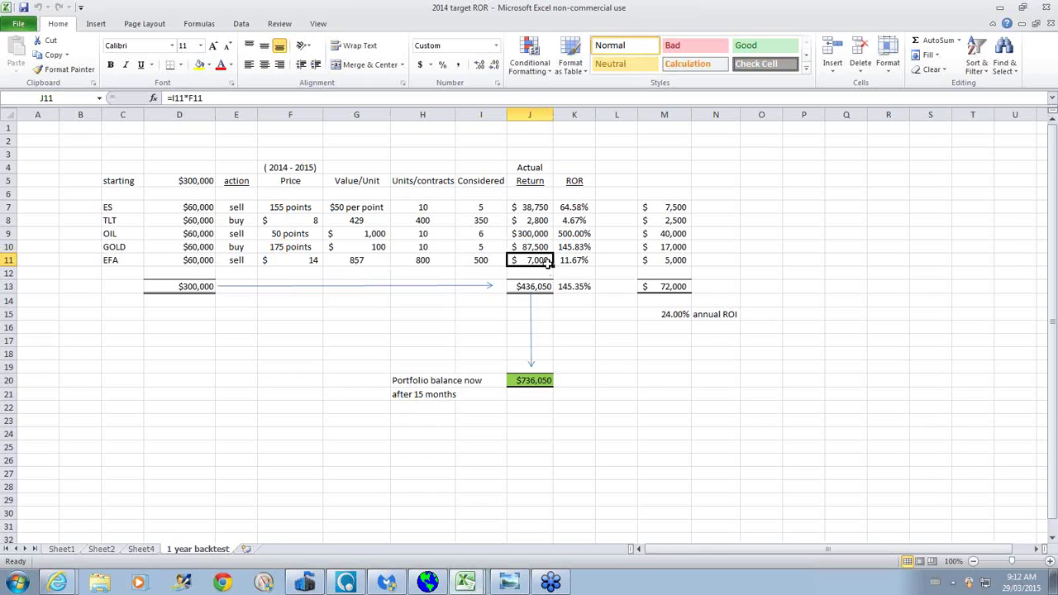
# - Compare the starting capital total in D13 and the actual return total in J13 with the portfolio balance formula in J20
pyautogui.click(534, 286)
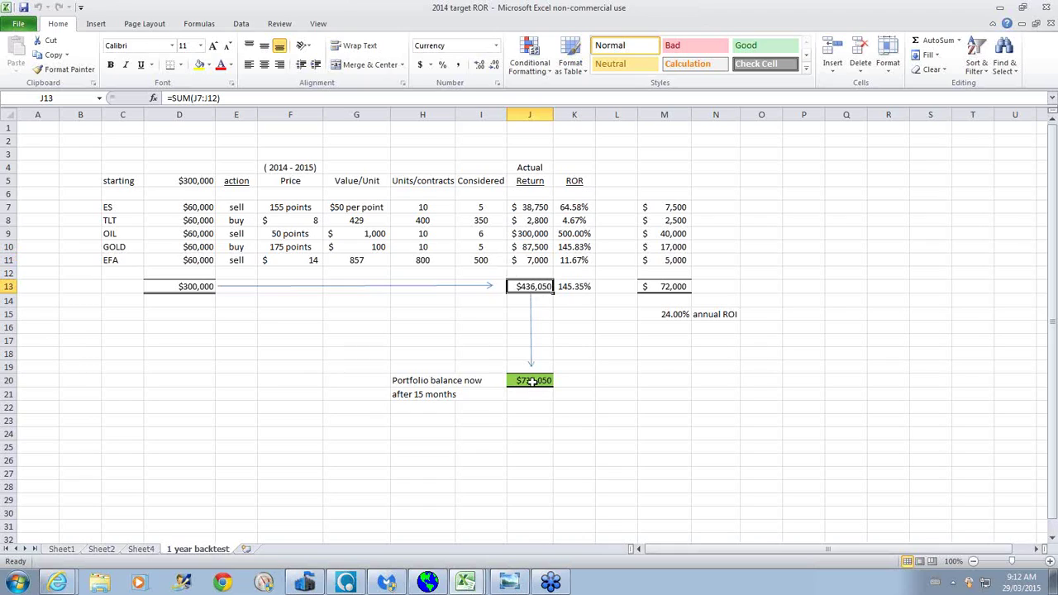
pyautogui.click(180, 286)
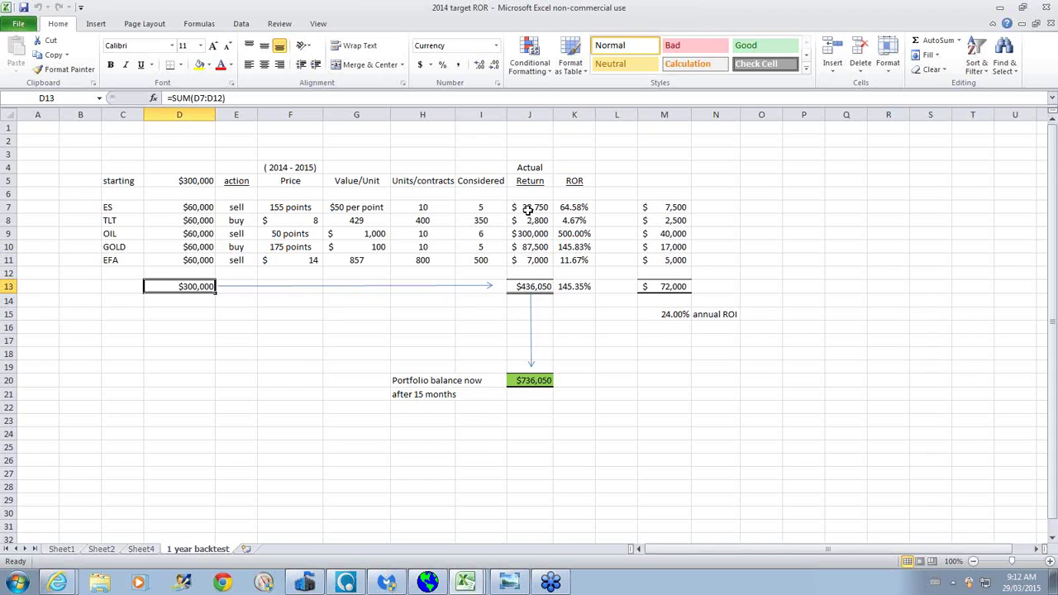
pyautogui.click(529, 286)
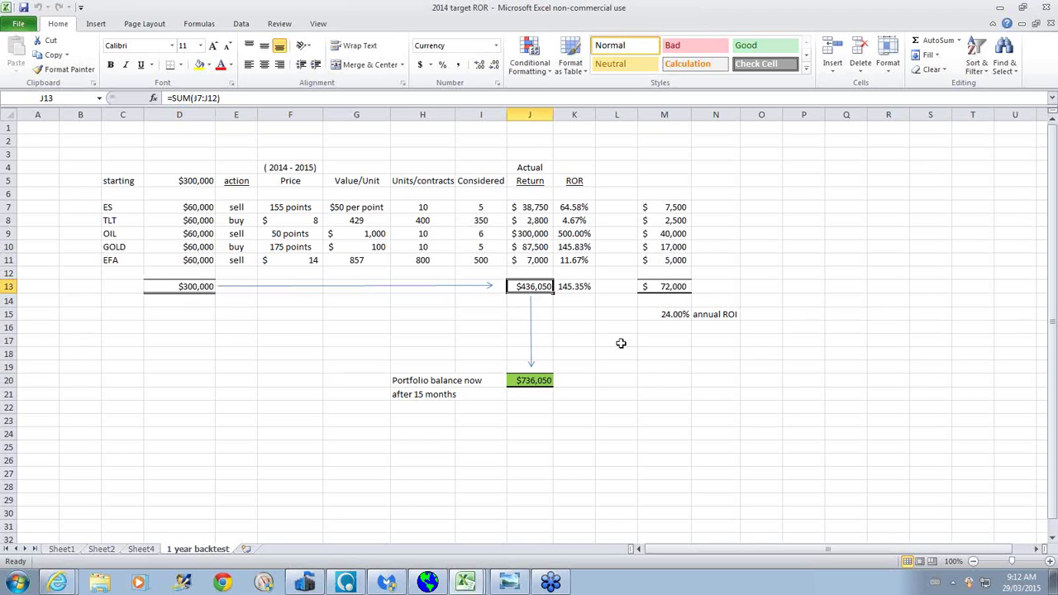
pyautogui.click(516, 380)
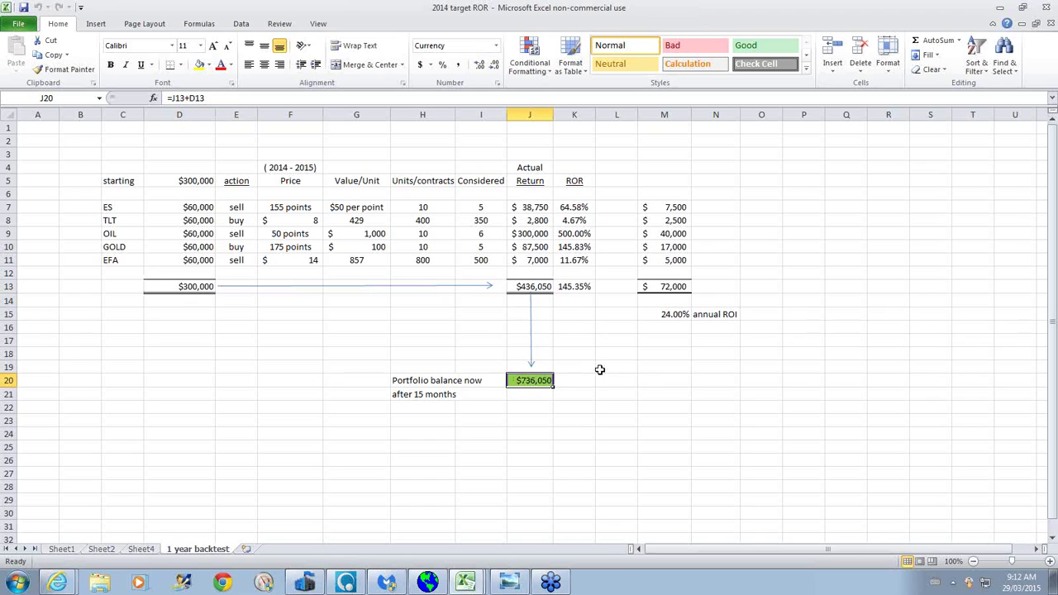
pyautogui.click(518, 287)
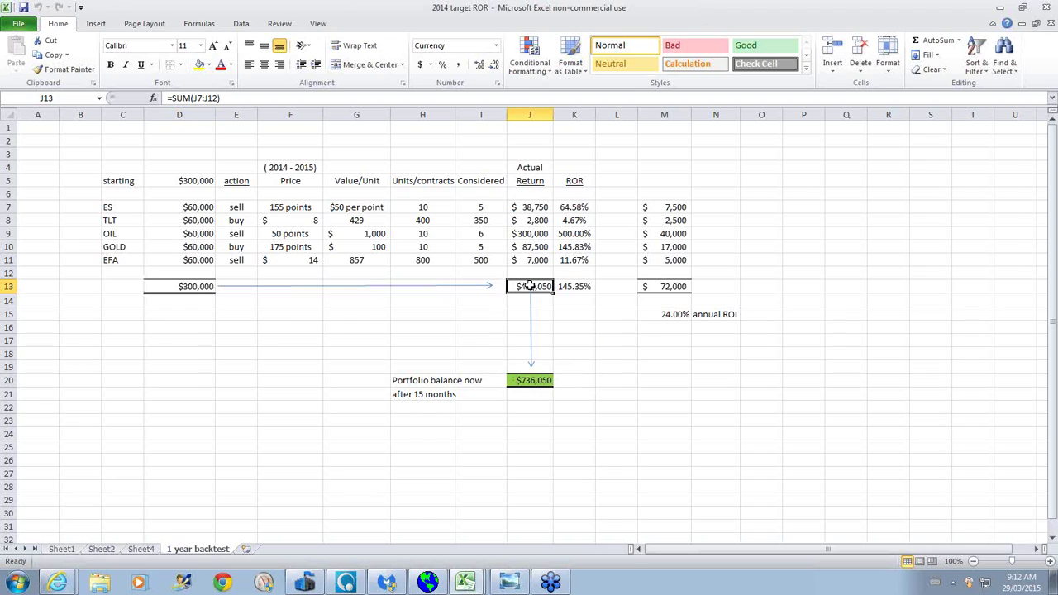
pyautogui.click(194, 294)
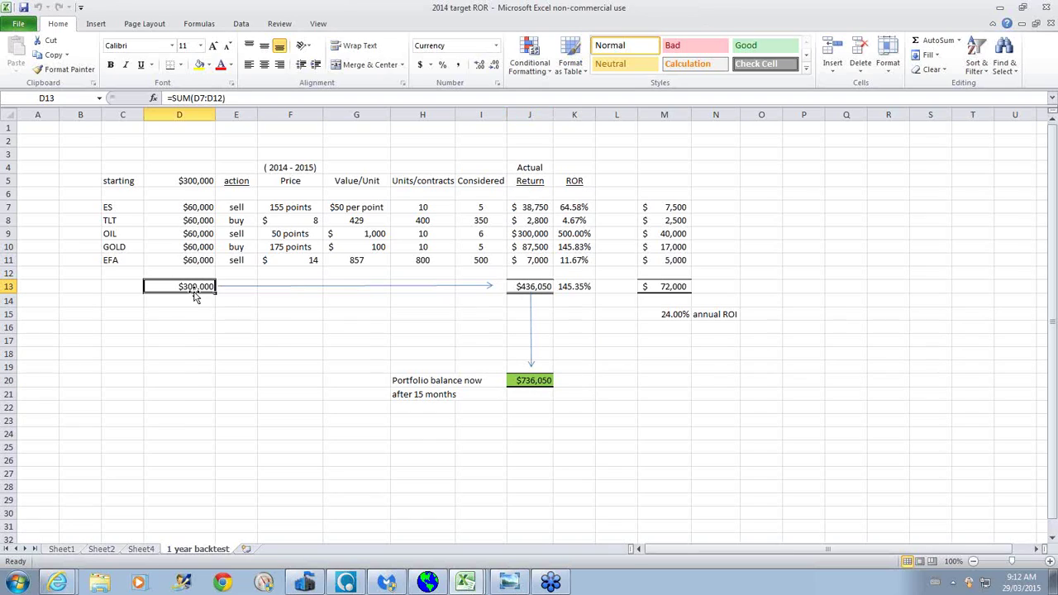
pyautogui.click(522, 288)
pyautogui.click(529, 381)
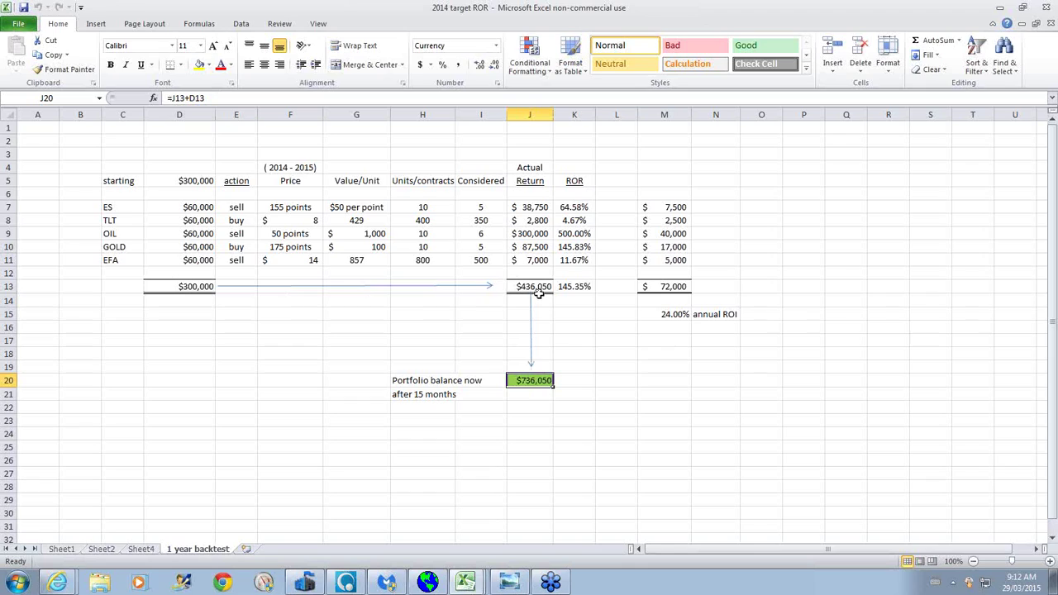
pyautogui.click(198, 288)
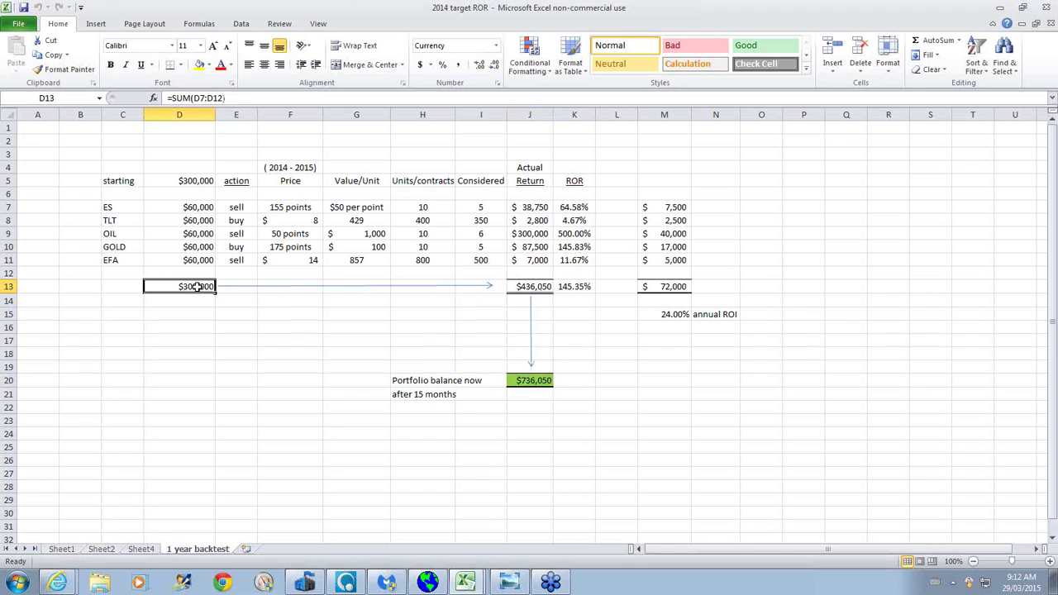
pyautogui.click(542, 287)
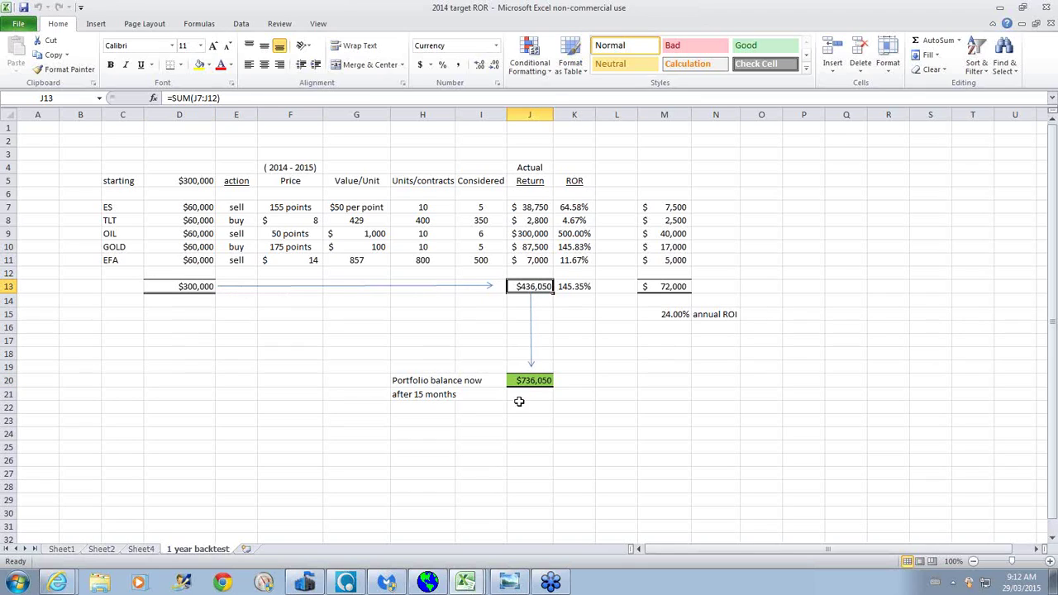
pyautogui.click(539, 377)
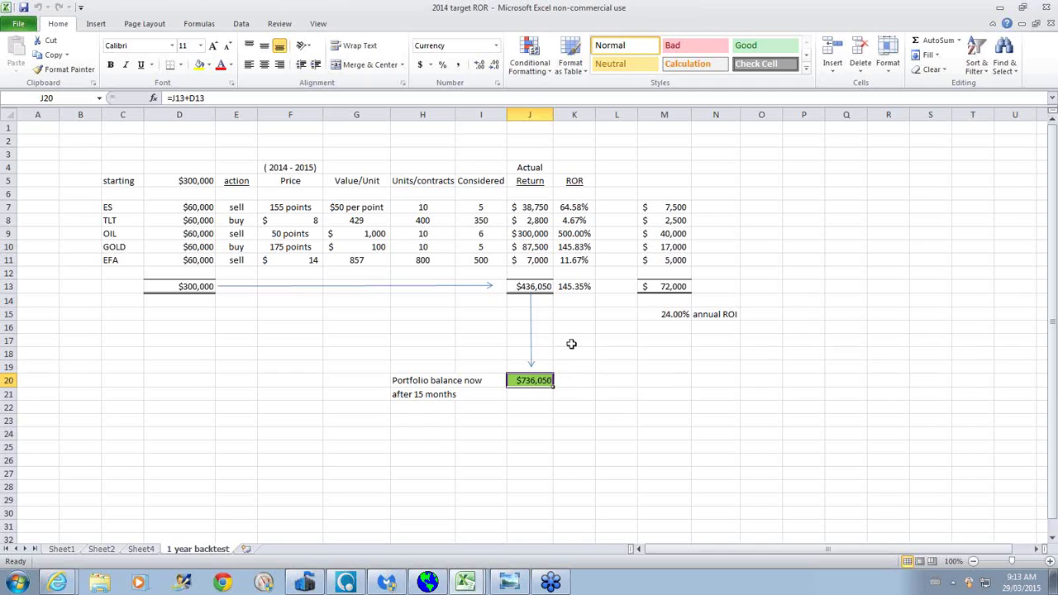
# - Enter =200000 in cell J22, below the portfolio balance, as an alternative return amount
pyautogui.click(539, 410)
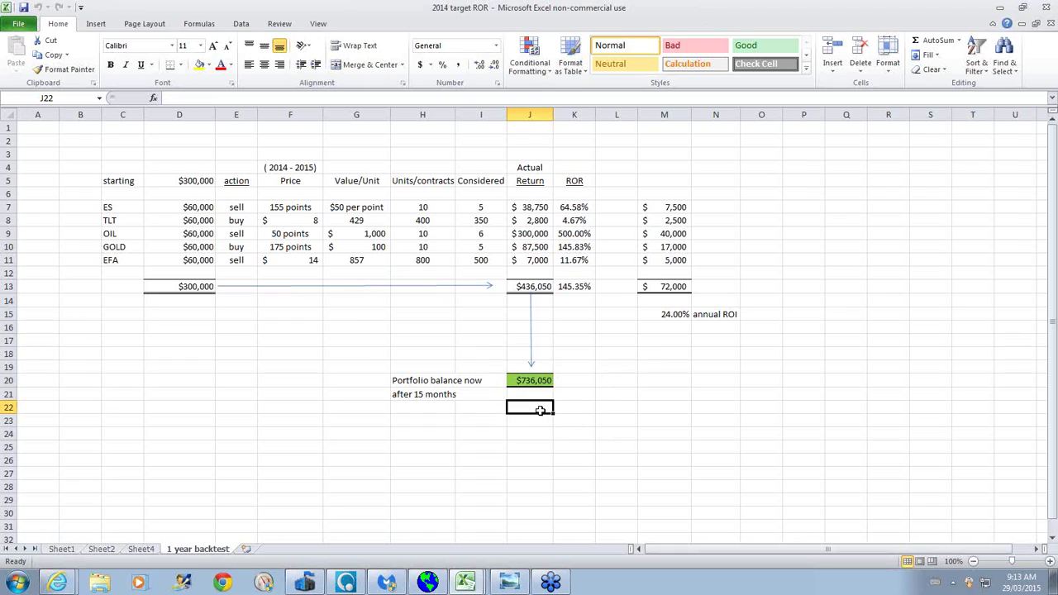
pyautogui.write('=')
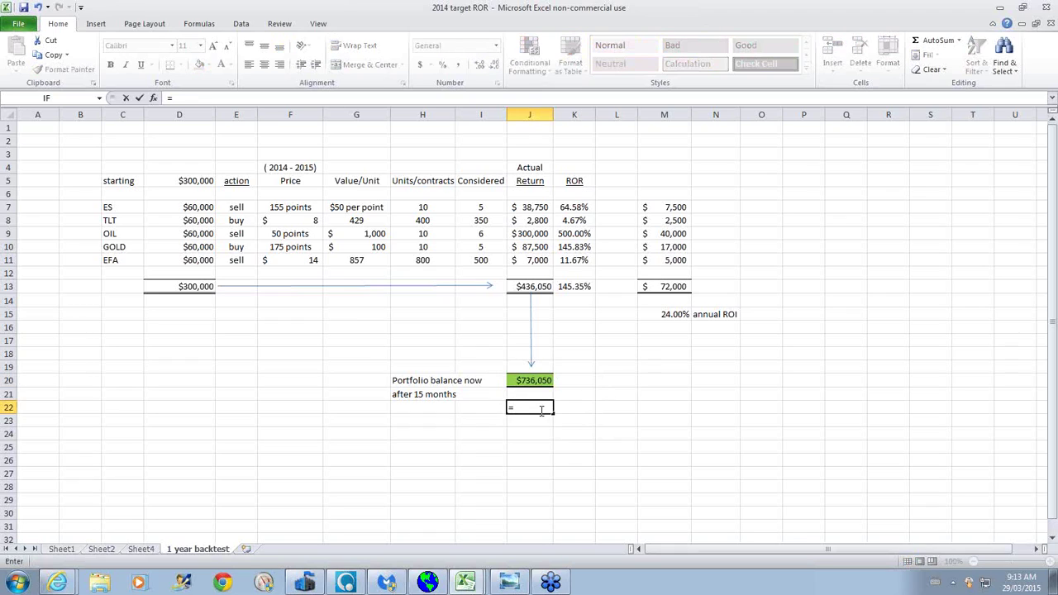
pyautogui.write('200000')
pyautogui.press('Return')
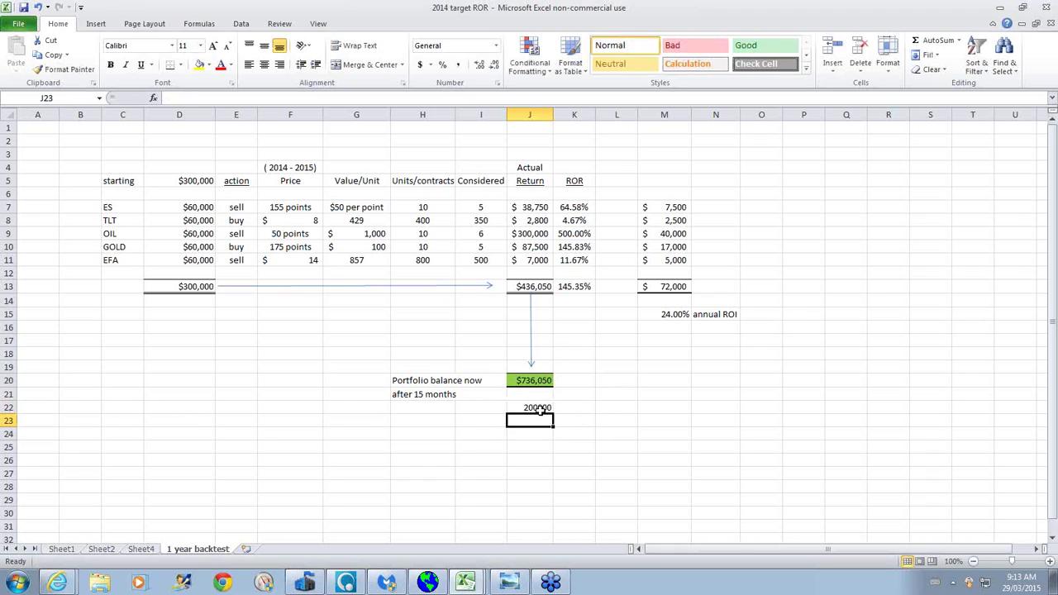
# - Calculate the alternative rate of return in cell J23 with =J22/D13 and format it as a percentage
pyautogui.write('=')
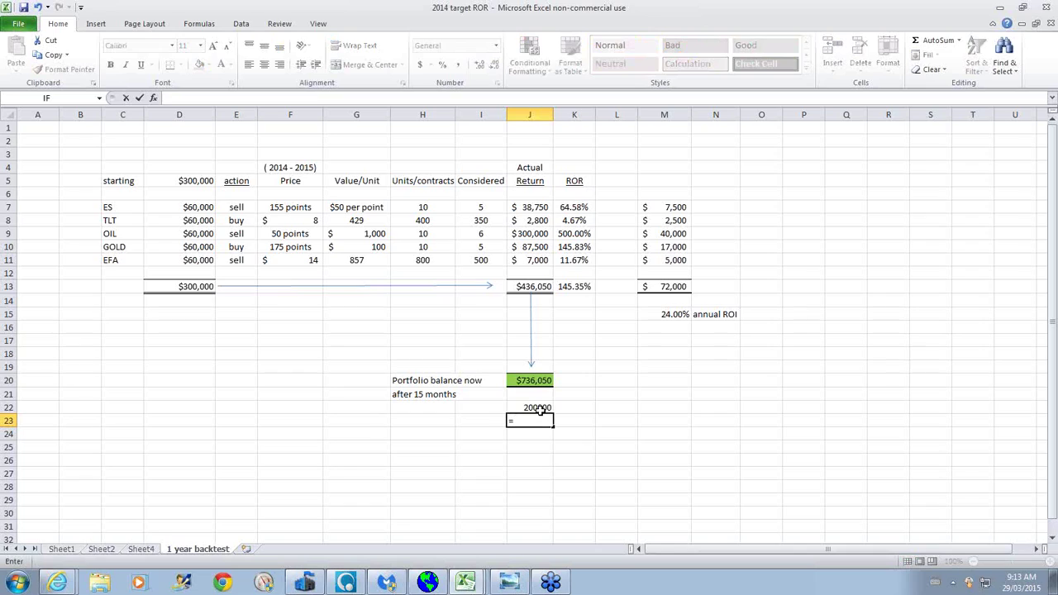
pyautogui.click(539, 408)
pyautogui.write('/')
pyautogui.click(191, 288)
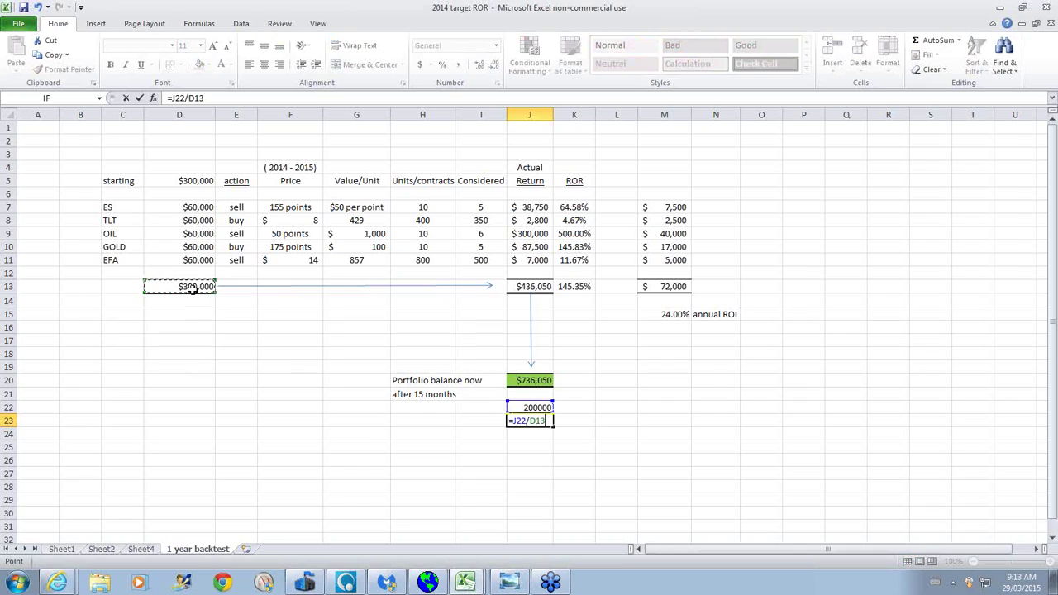
pyautogui.click(138, 98)
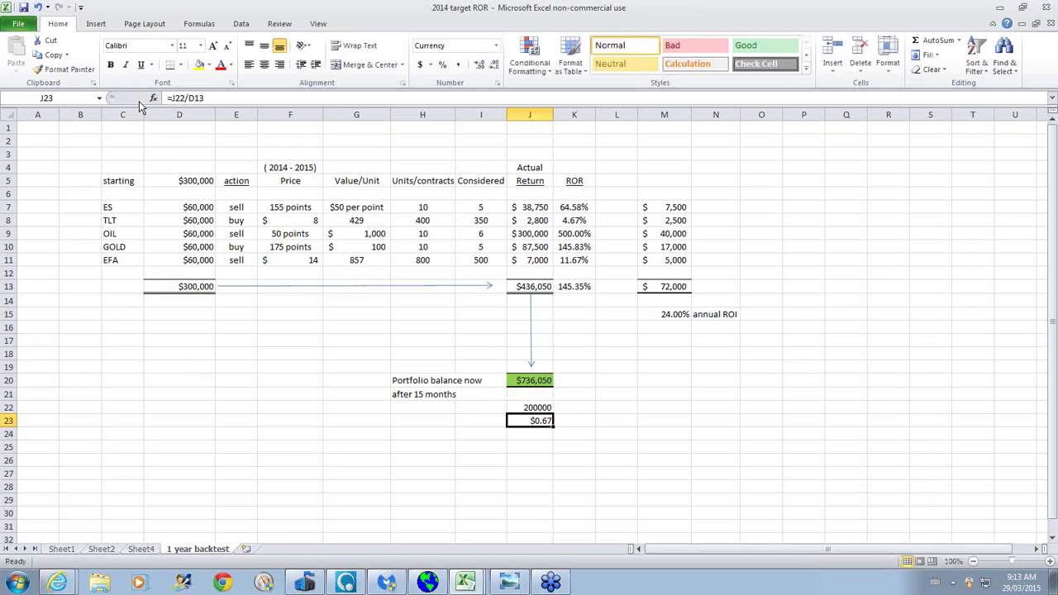
pyautogui.click(443, 65)
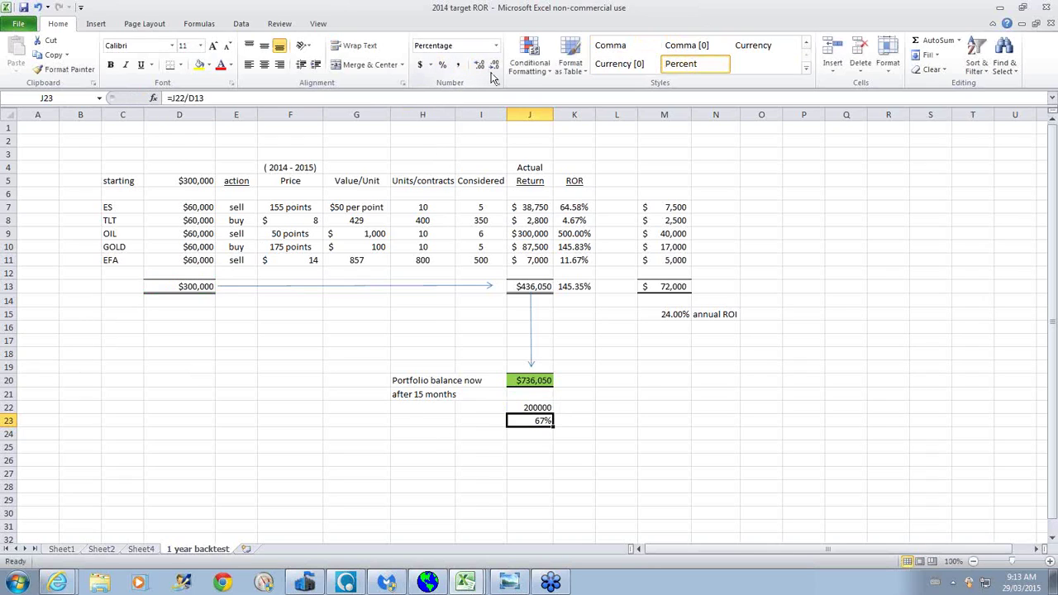
# - Review the new percentage in J23 and go back to the portfolio balance in cell J20
pyautogui.click(531, 447)
pyautogui.click(528, 426)
pyautogui.click(540, 378)
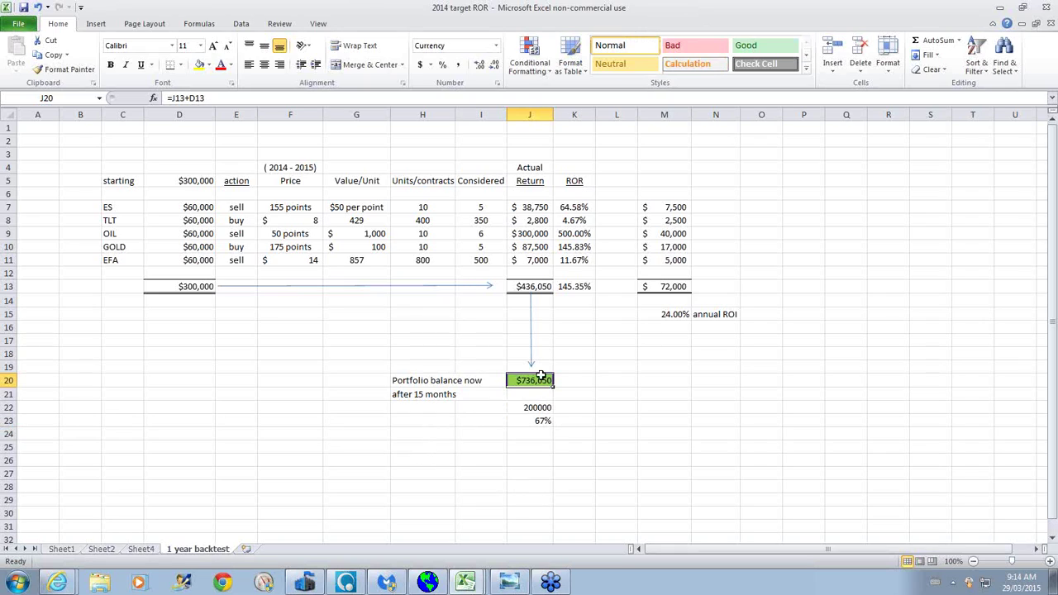
# - Check the actual return total in J13, and switch to Internet Explorer to review the 200-day and long-term SPY,TLT PerfCharts
pyautogui.click(535, 289)
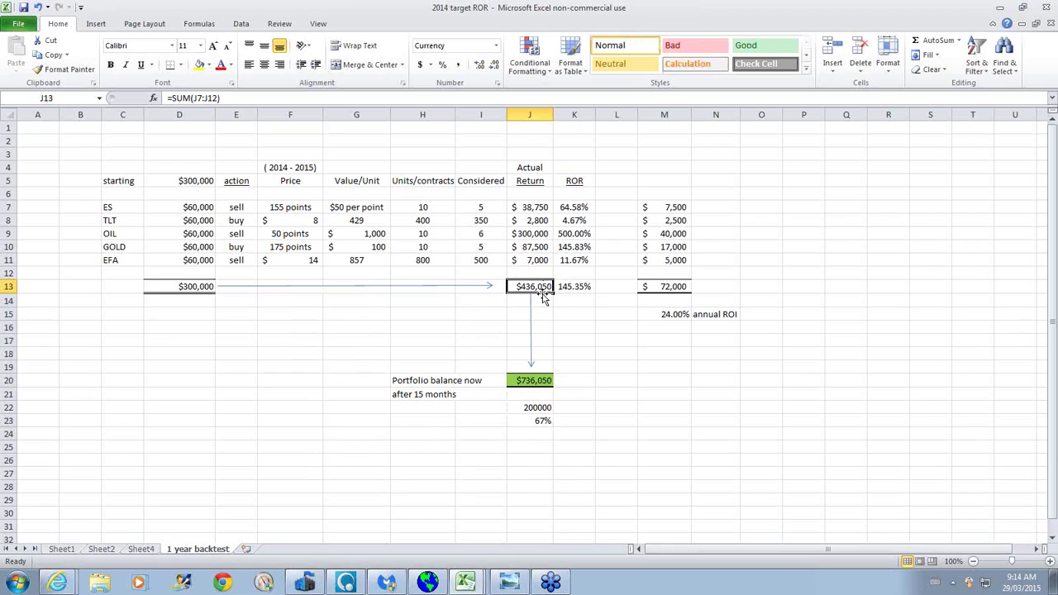
pyautogui.click(187, 319)
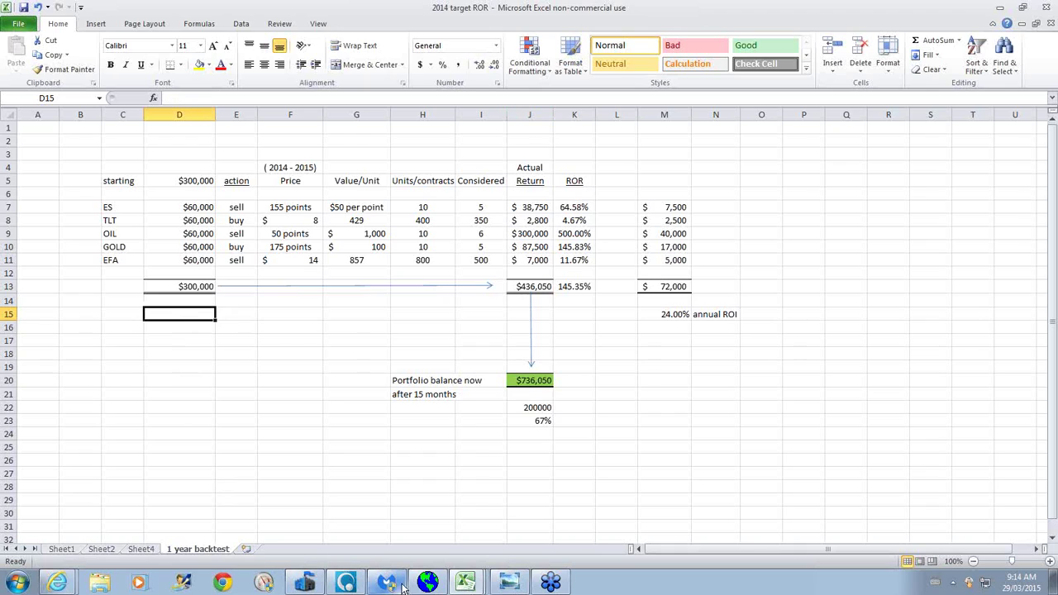
pyautogui.moveTo(58, 582)
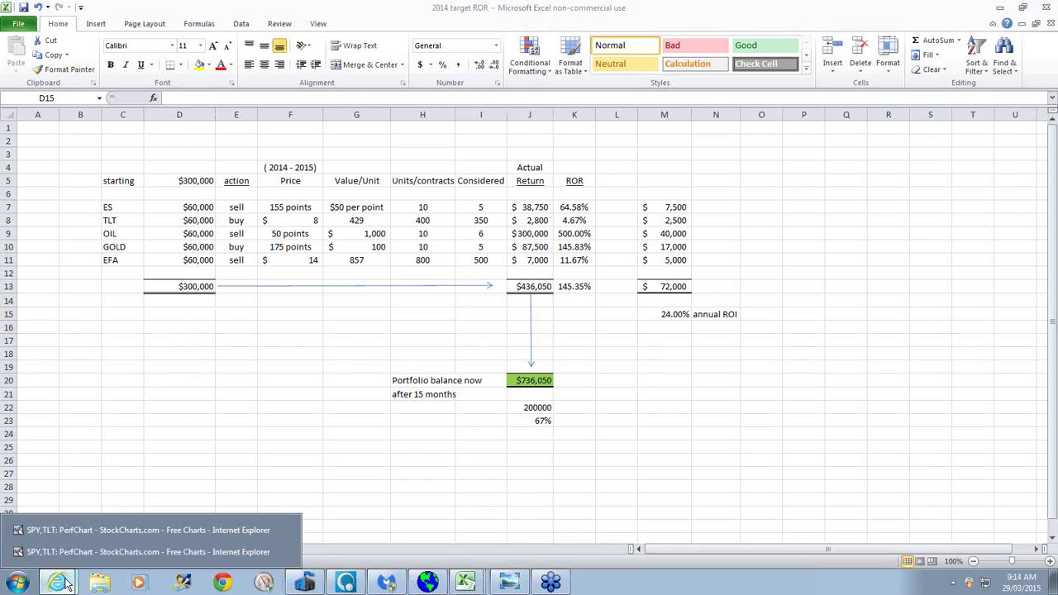
pyautogui.click(65, 529)
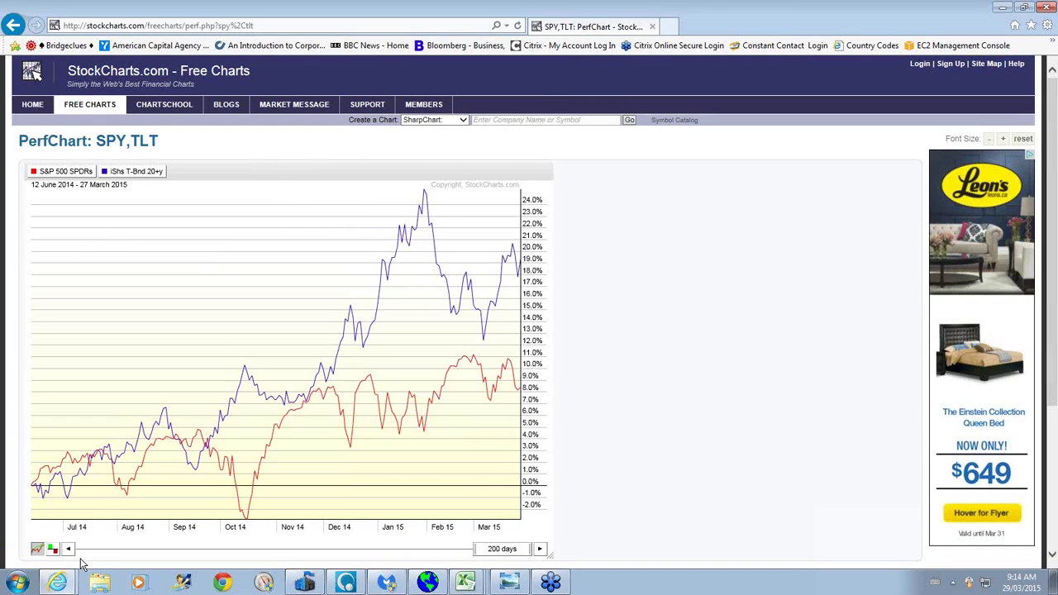
pyautogui.moveTo(58, 583)
pyautogui.click(63, 551)
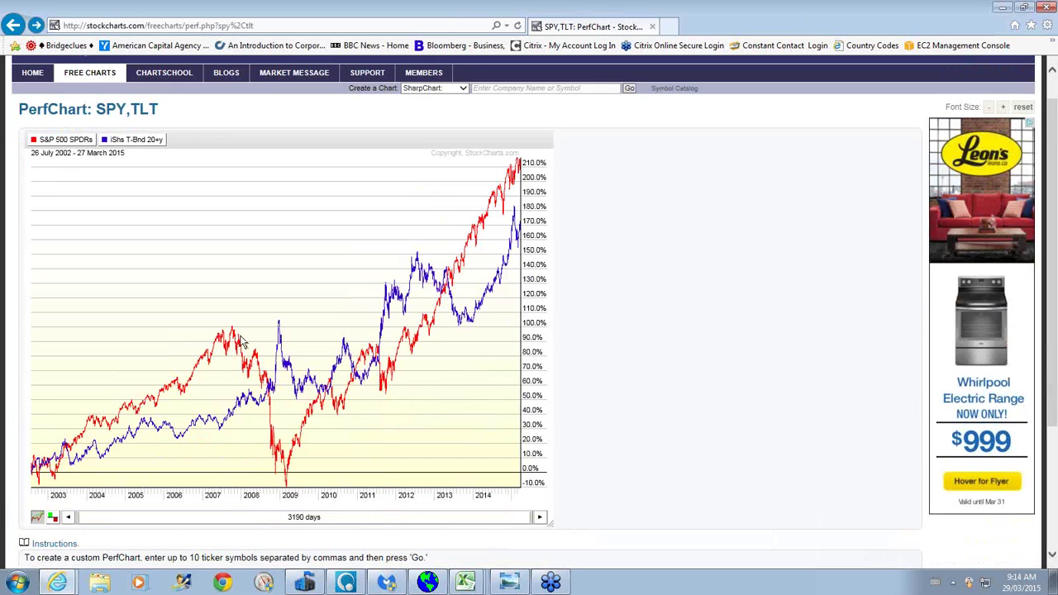
pyautogui.moveTo(289, 492)
# - View the EFA backtest chart in Sierra Chart and return to the 2014 target ROR workbook in Excel
pyautogui.click(427, 585)
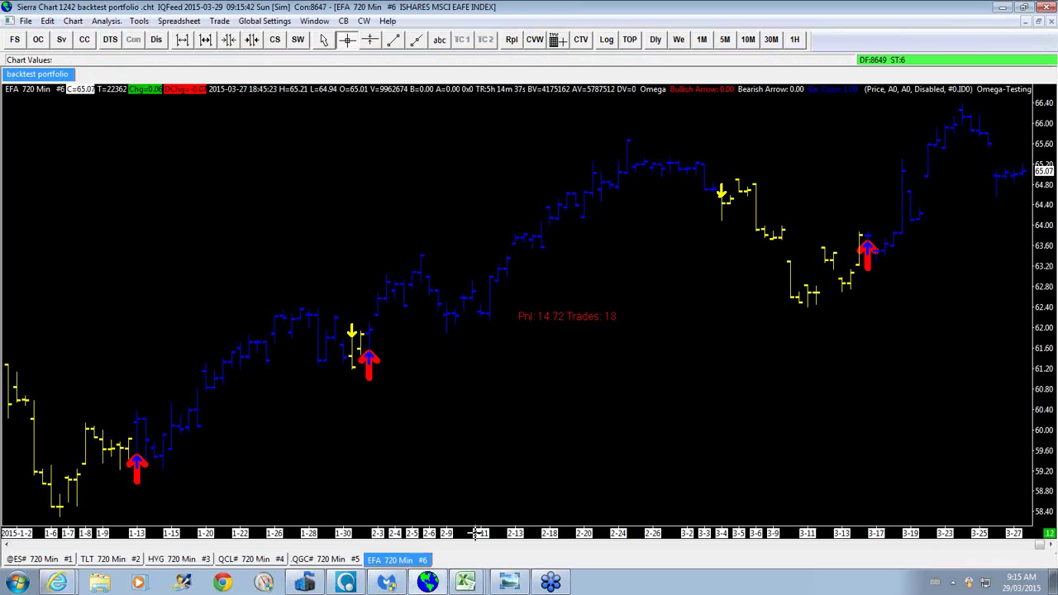
pyautogui.moveTo(467, 583)
pyautogui.click(398, 420)
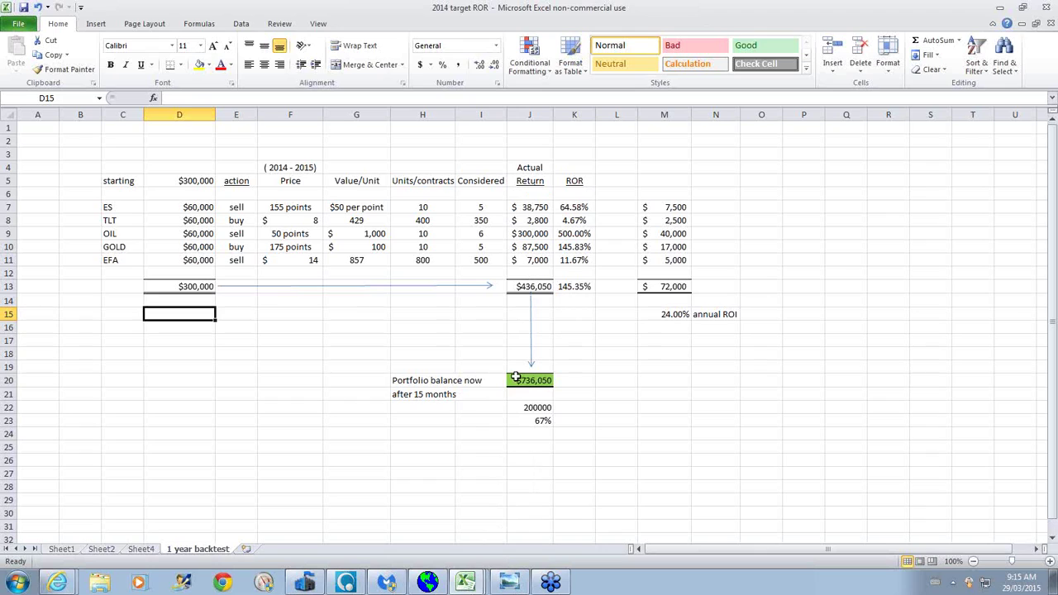
pyautogui.click(471, 469)
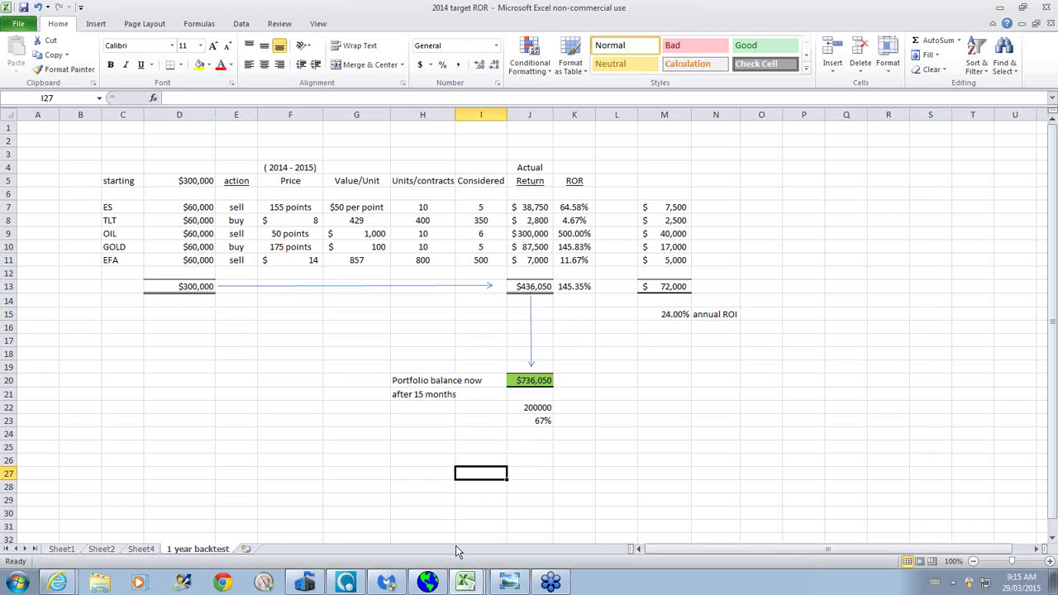
pyautogui.moveTo(463, 585)
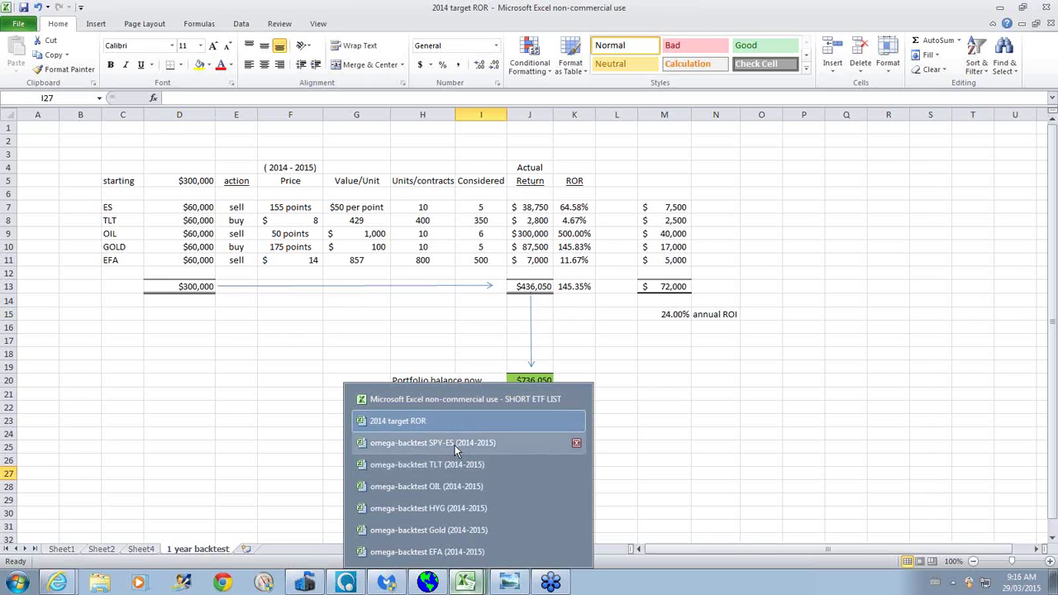
pyautogui.click(758, 447)
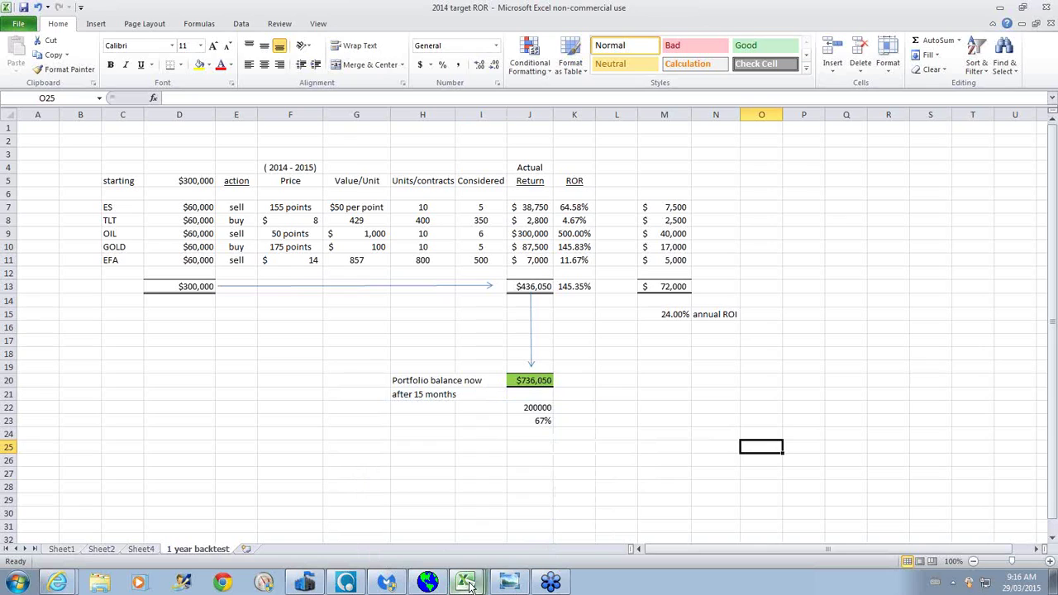
# - Open the omega-backtest SPY-ES (2014-2015) workbook and examine its Pnl ($), $MFE ($) and $MAE ($) columns
pyautogui.moveTo(465, 583)
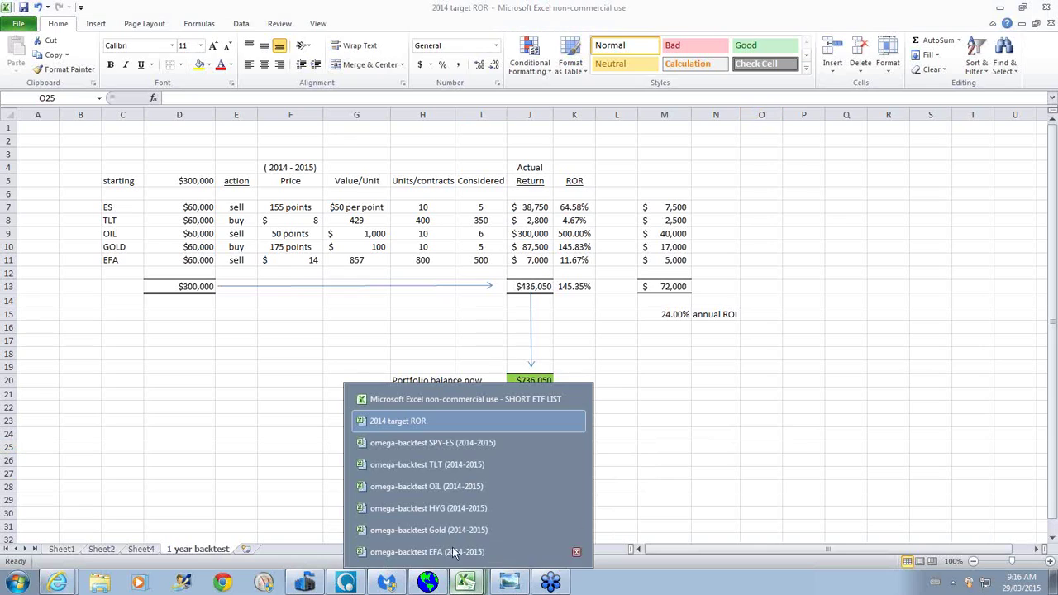
pyautogui.click(423, 444)
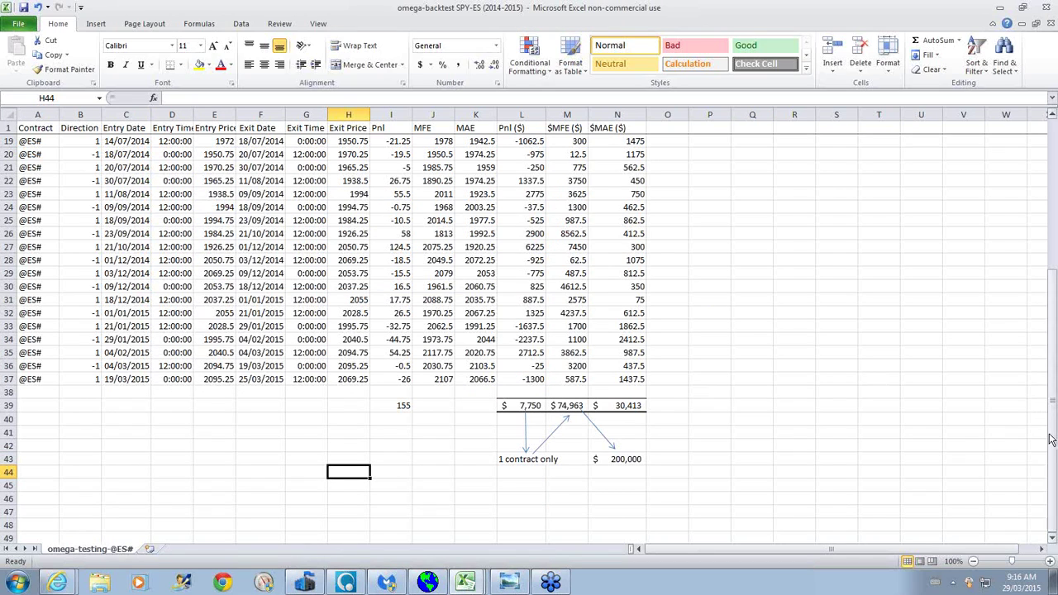
pyautogui.moveTo(1054, 438); pyautogui.dragTo(932, 484)
pyautogui.click(512, 128)
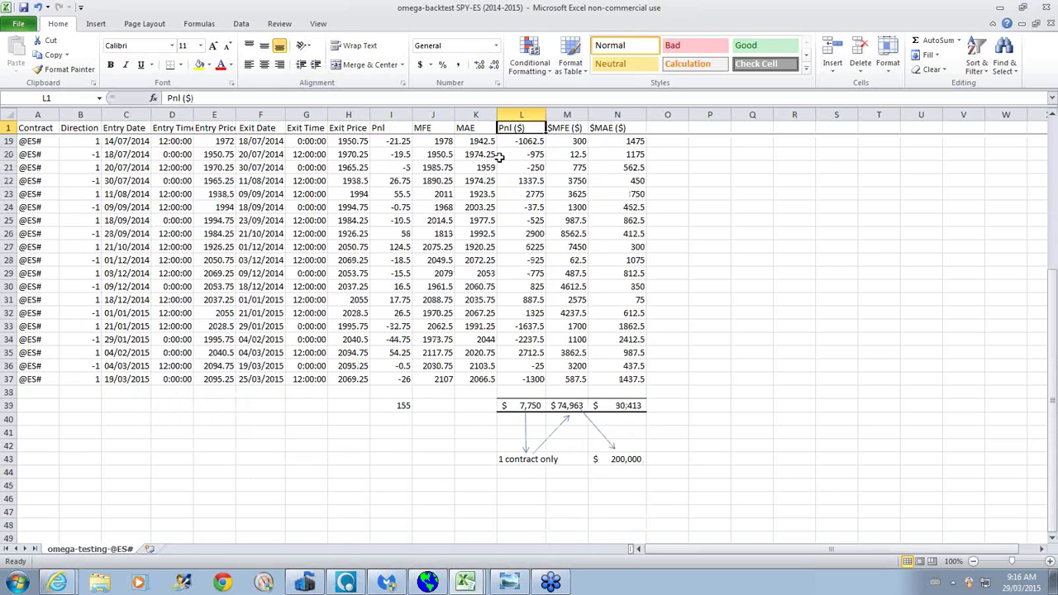
pyautogui.click(572, 127)
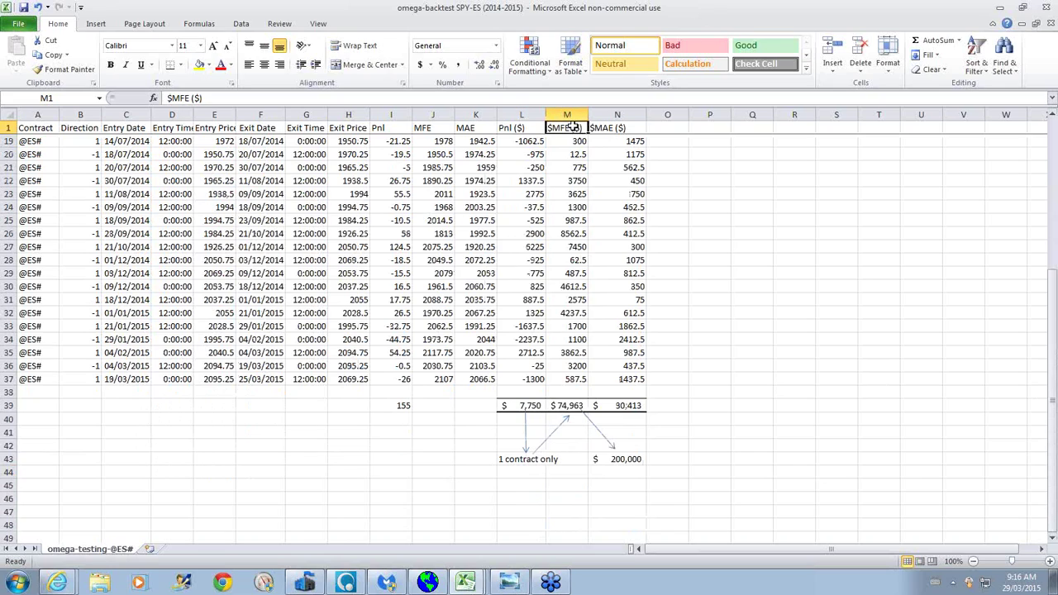
pyautogui.click(615, 129)
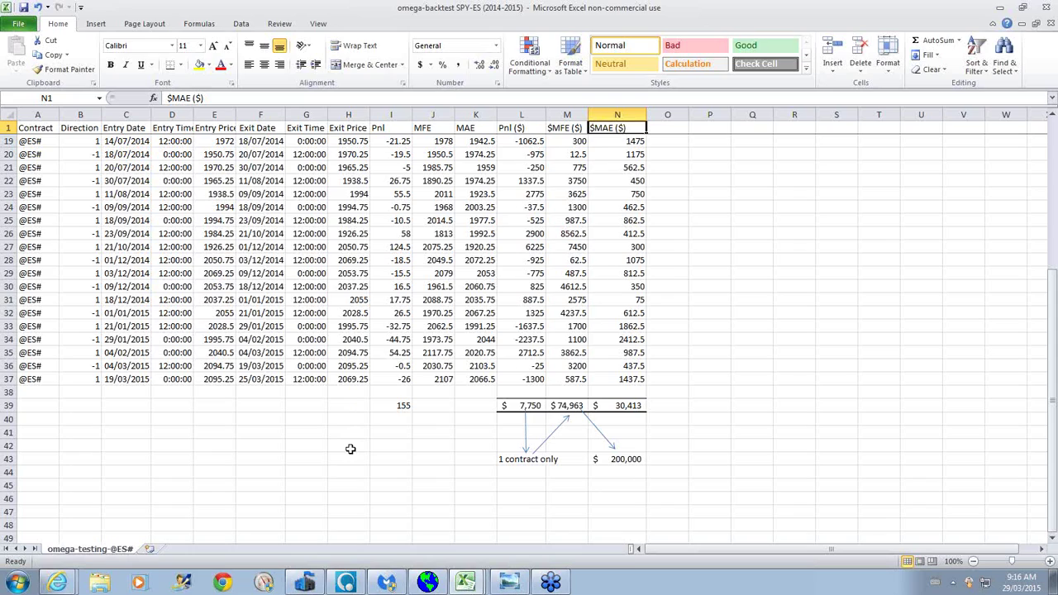
# - Compare the Pnl totals in I39 and L39 with the ES contracts considered and actual return in the 2014 target ROR workbook
pyautogui.click(402, 405)
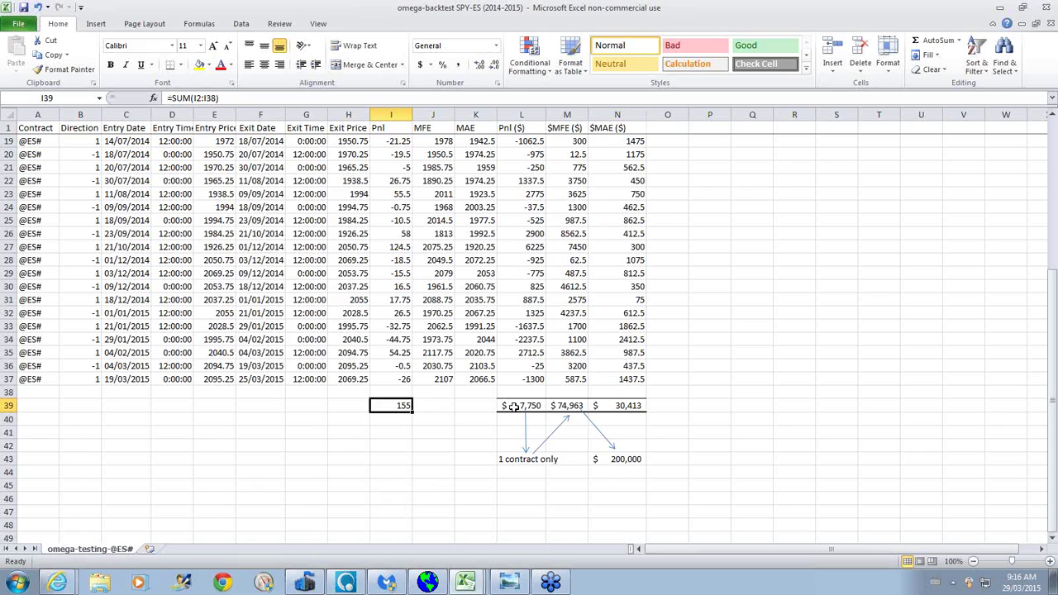
pyautogui.click(513, 406)
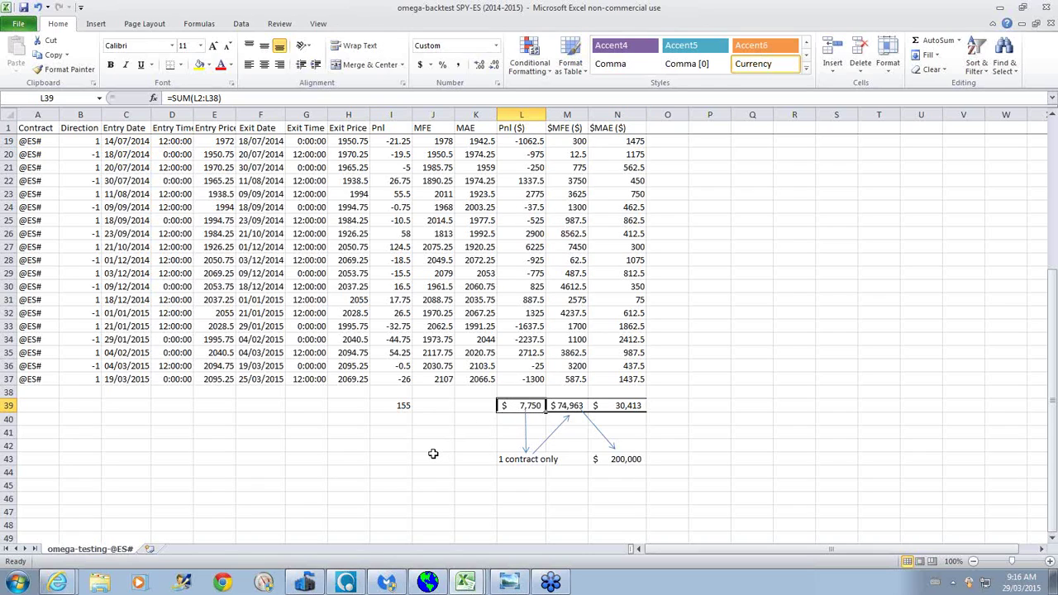
pyautogui.click(465, 582)
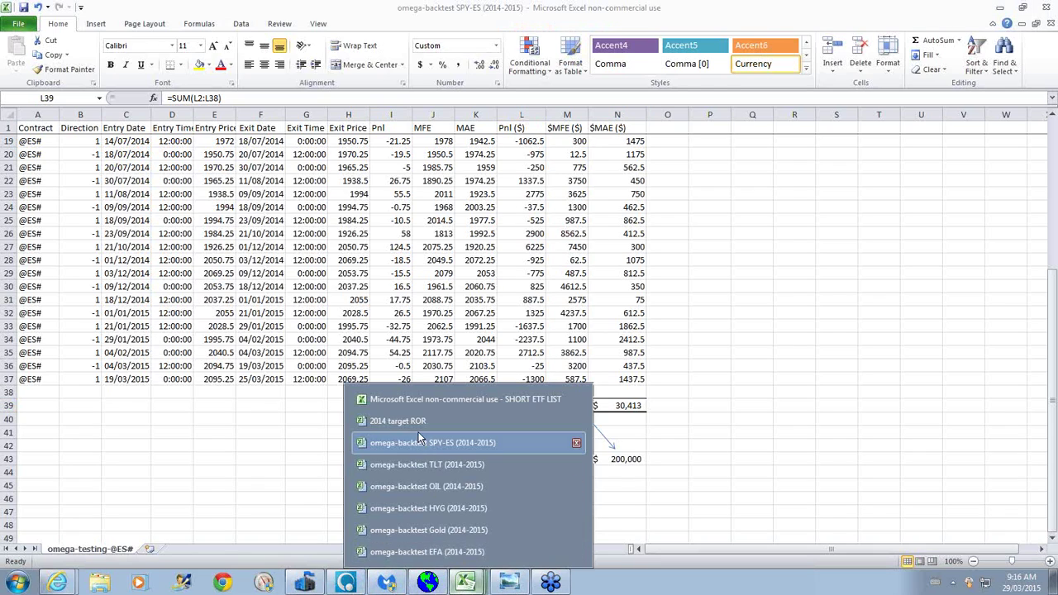
pyautogui.click(388, 485)
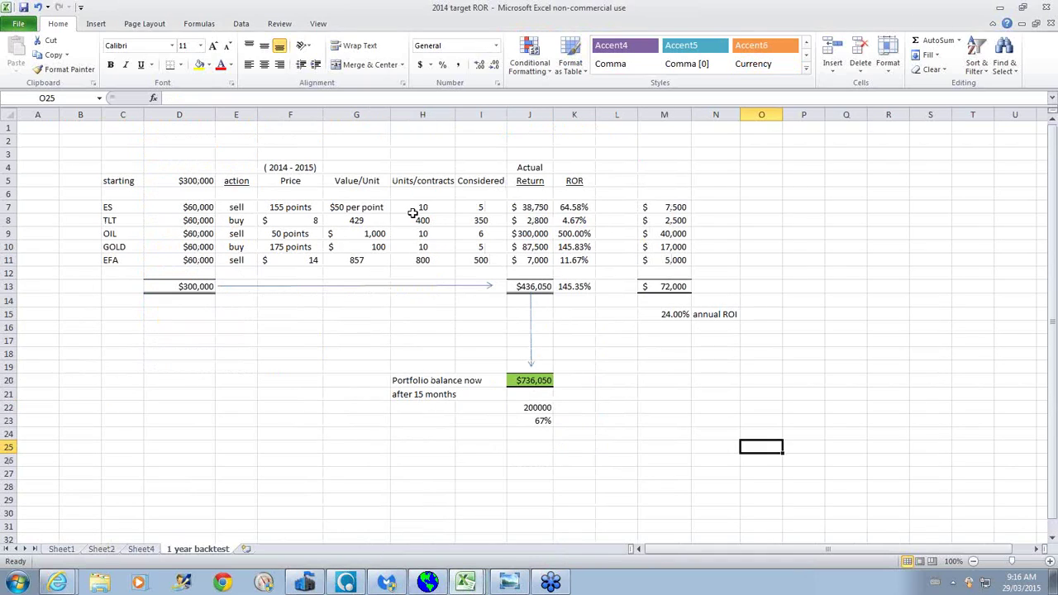
pyautogui.click(483, 206)
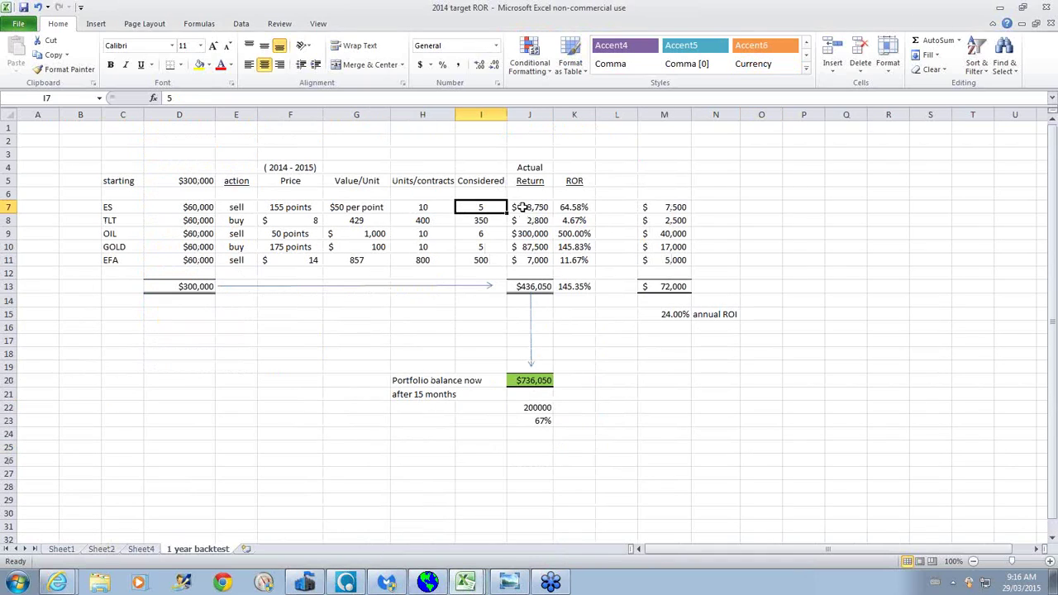
pyautogui.click(522, 208)
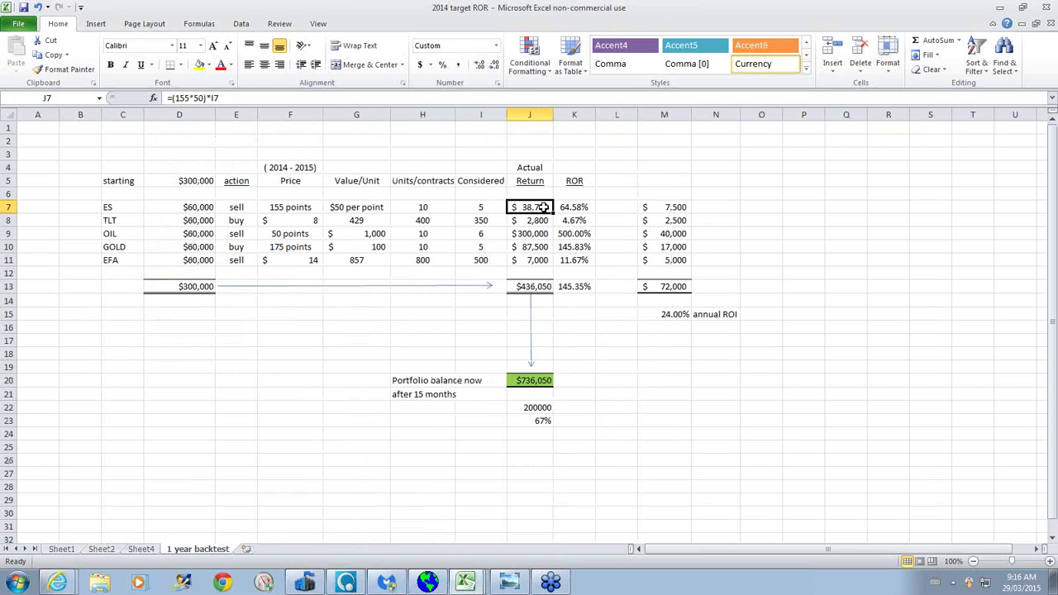
# - Return to the SPY-ES backtest workbook and review the totals in L39, M39 and N39 and the formula in N43
pyautogui.click(465, 583)
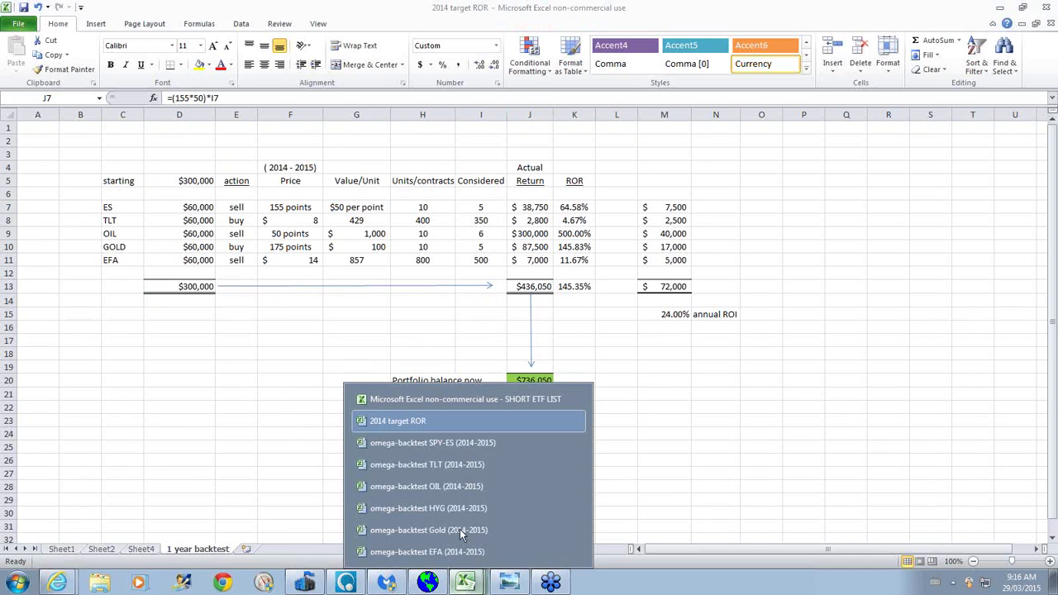
pyautogui.click(451, 443)
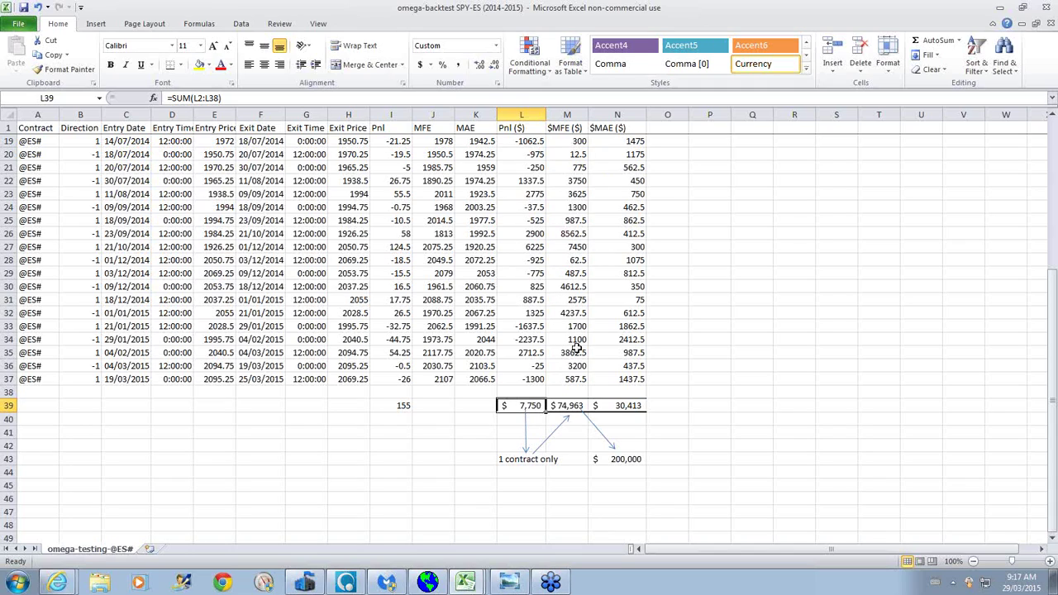
pyautogui.click(564, 409)
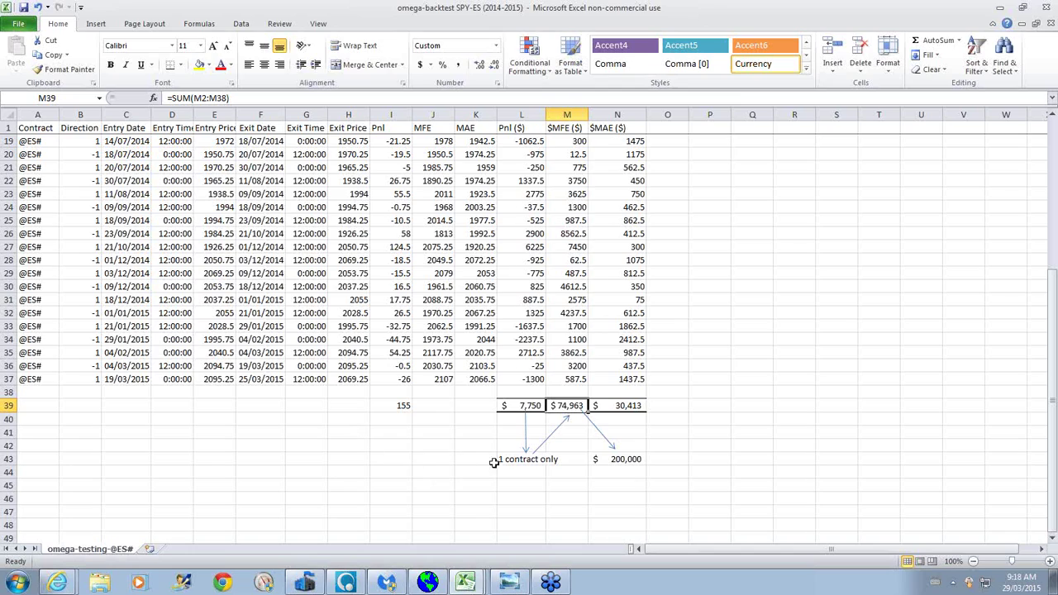
pyautogui.click(536, 473)
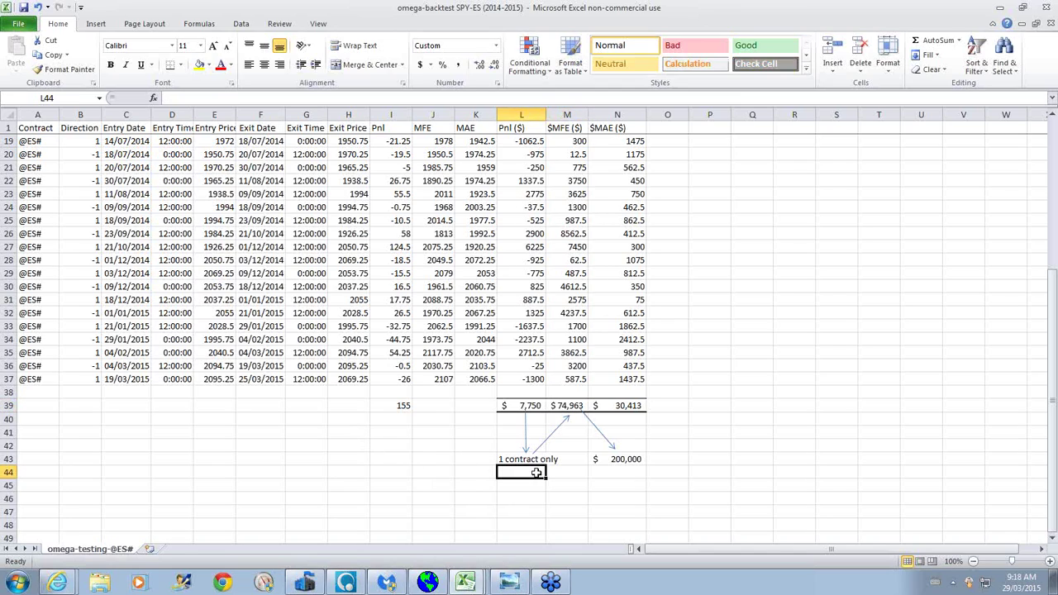
pyautogui.click(520, 405)
pyautogui.click(566, 405)
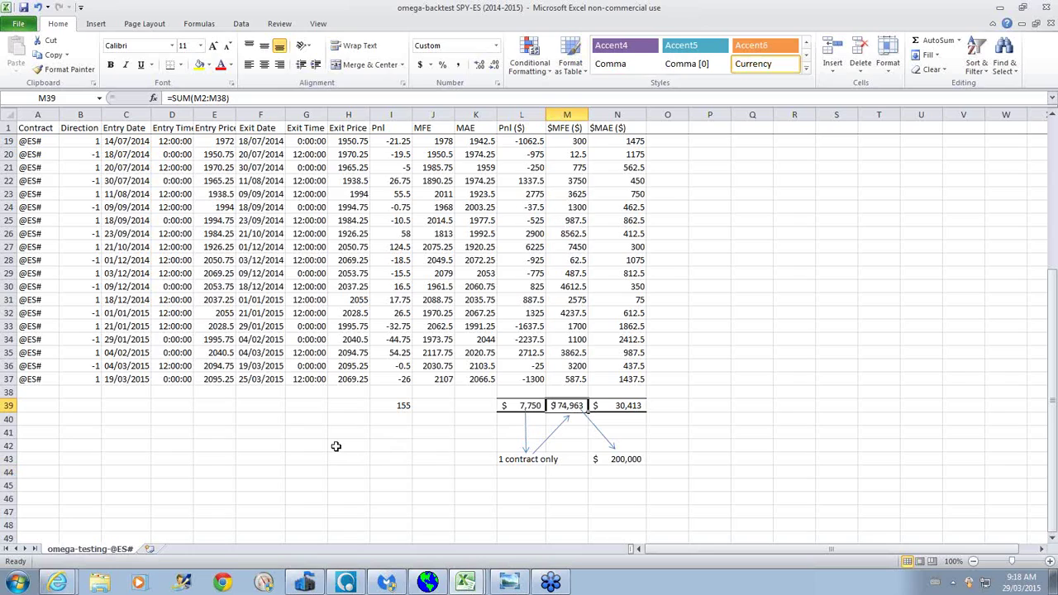
pyautogui.click(640, 405)
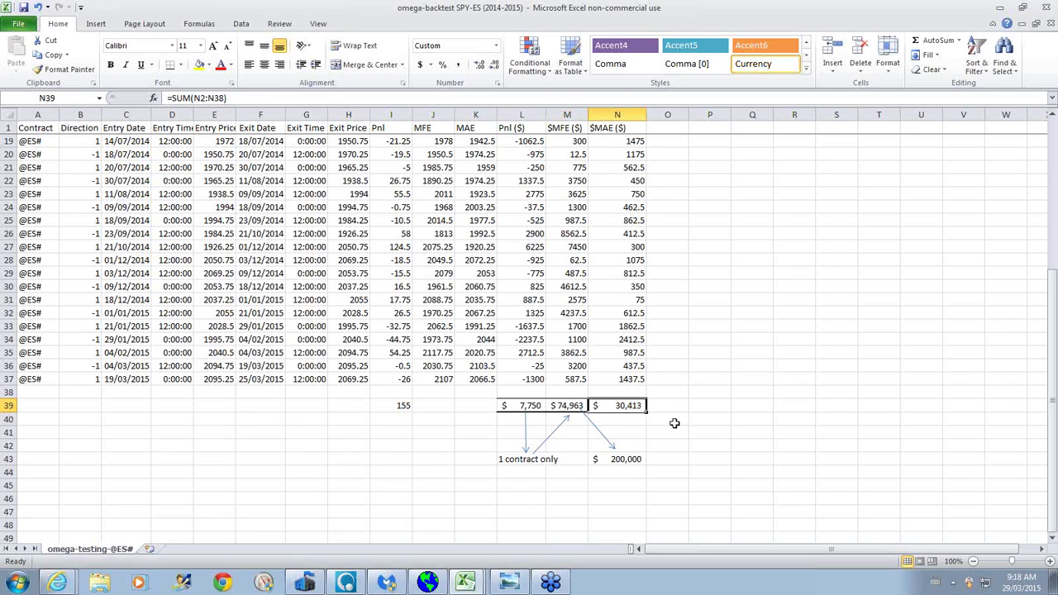
pyautogui.click(620, 460)
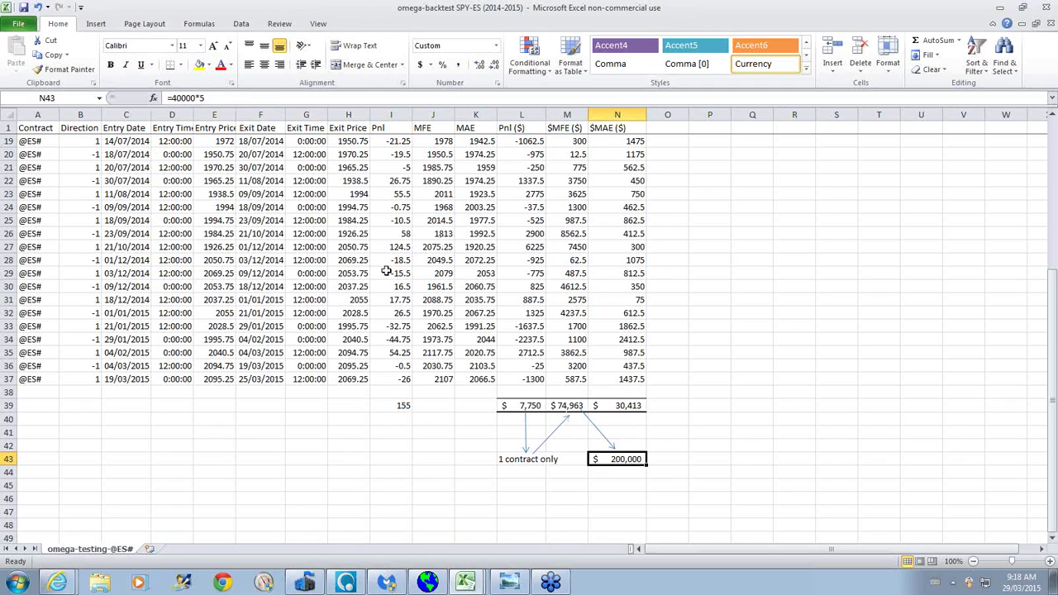
pyautogui.click(582, 510)
# - Compare the ES actual return in the 2014 target ROR workbook with the SPY-ES backtest's $MFE total in M39 and amount in N43
pyautogui.click(465, 583)
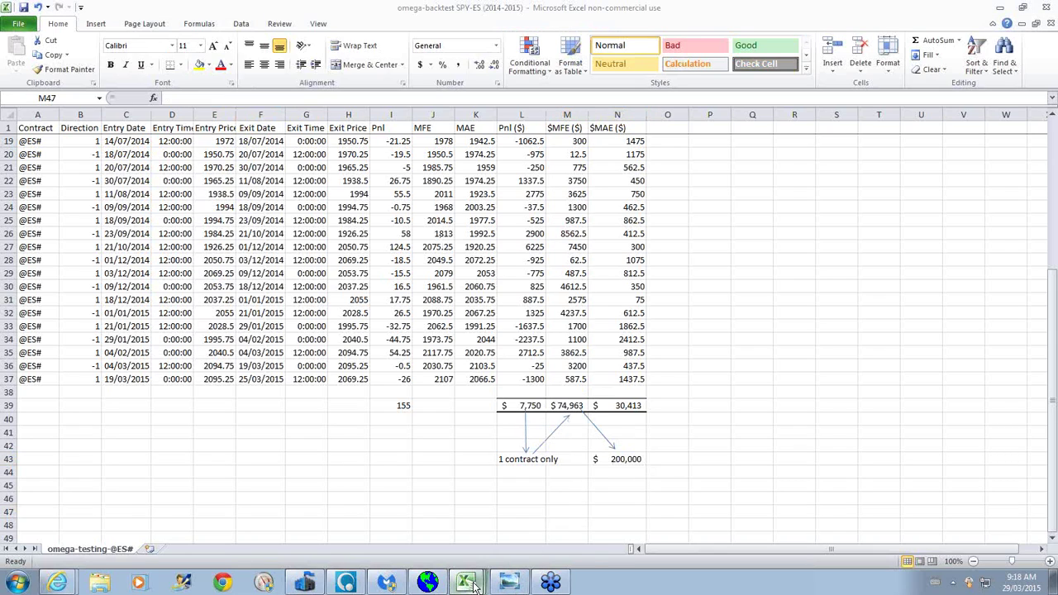
pyautogui.click(418, 425)
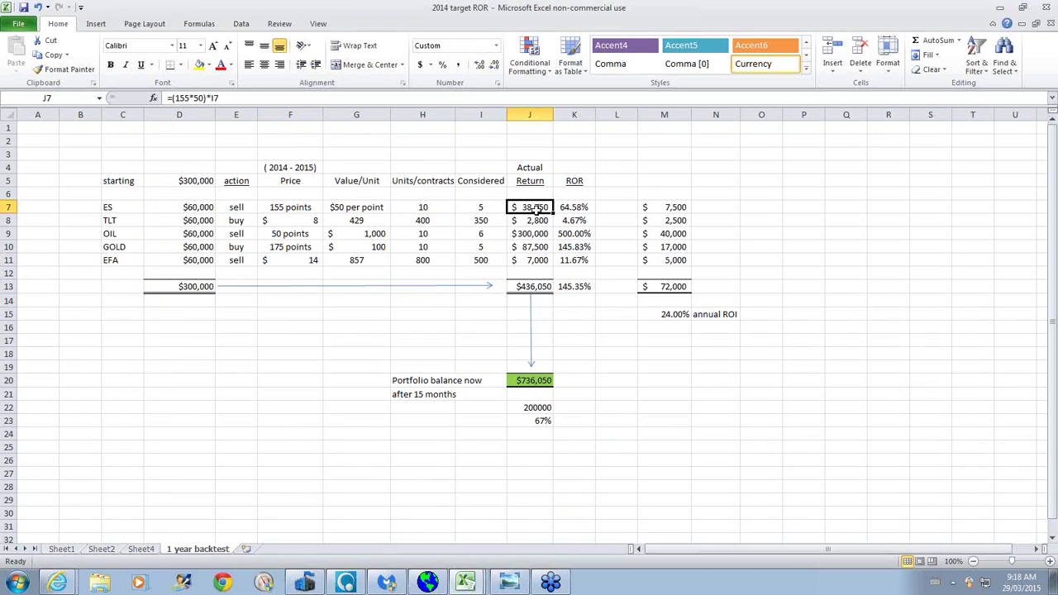
pyautogui.click(465, 582)
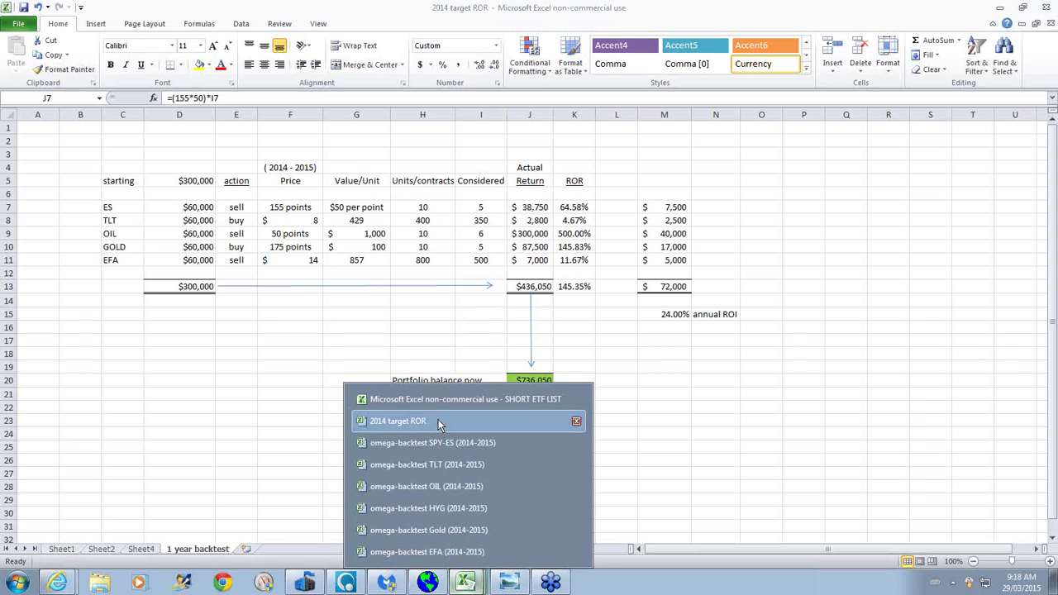
pyautogui.click(443, 445)
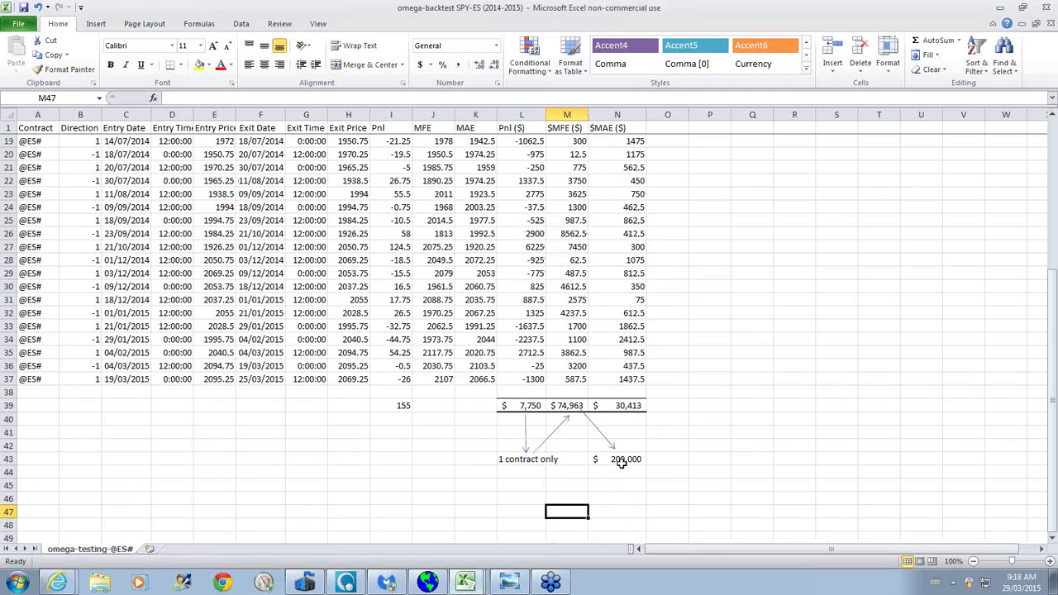
pyautogui.click(618, 459)
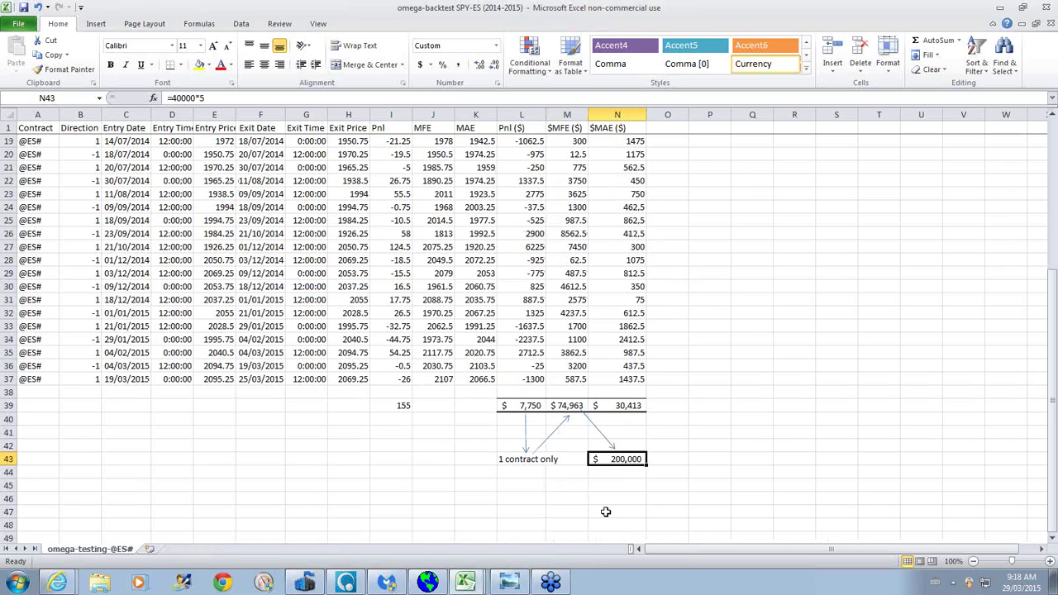
pyautogui.click(566, 407)
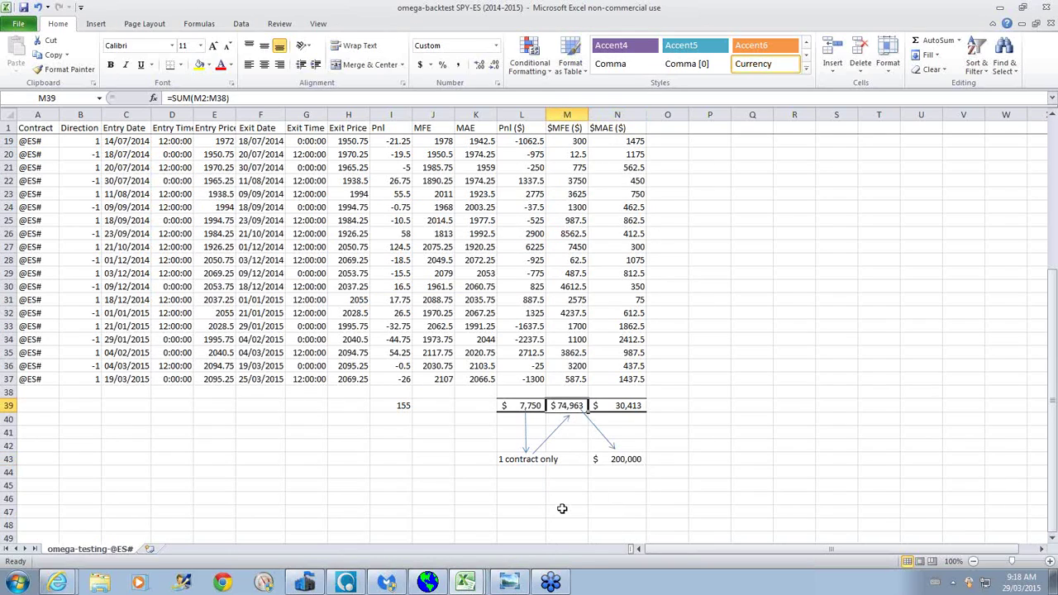
pyautogui.click(608, 460)
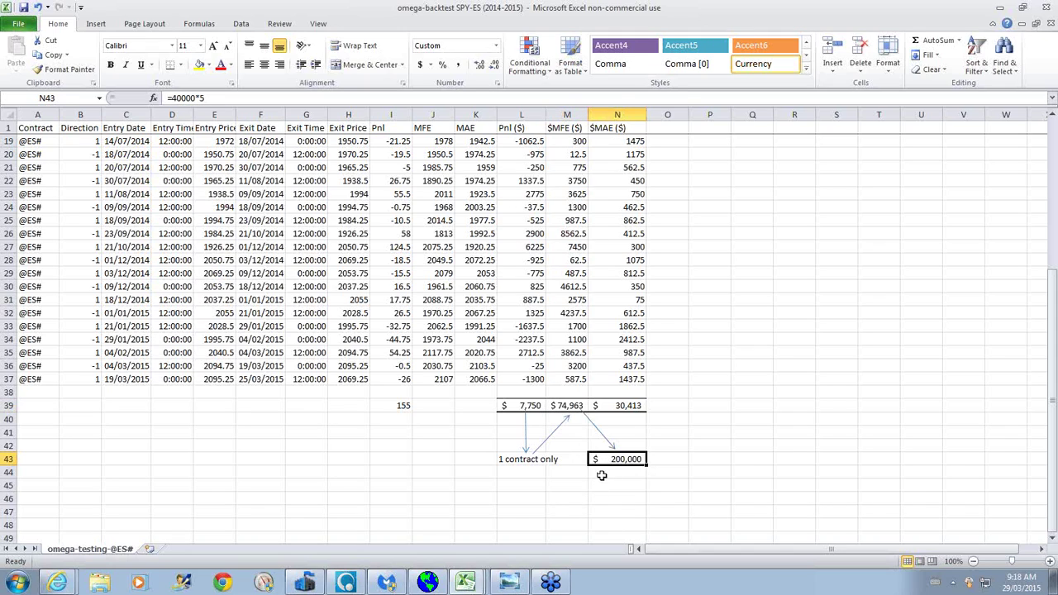
# - Check the ES return in the 2014 target ROR workbook against the SPY-ES backtest's $MFE and $MAE totals in M39 and N39
pyautogui.click(465, 578)
pyautogui.click(446, 421)
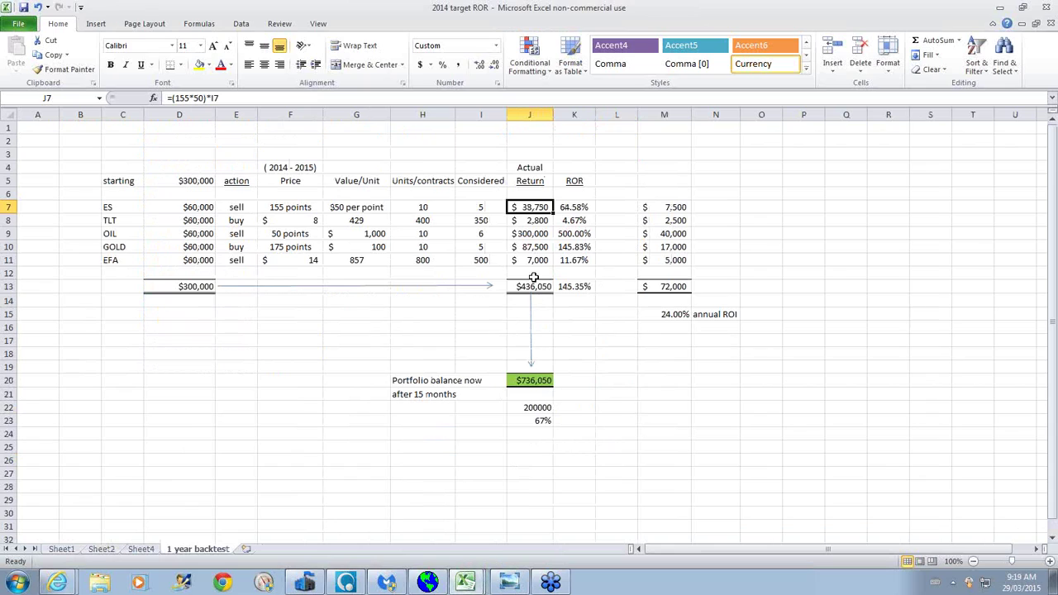
pyautogui.click(467, 582)
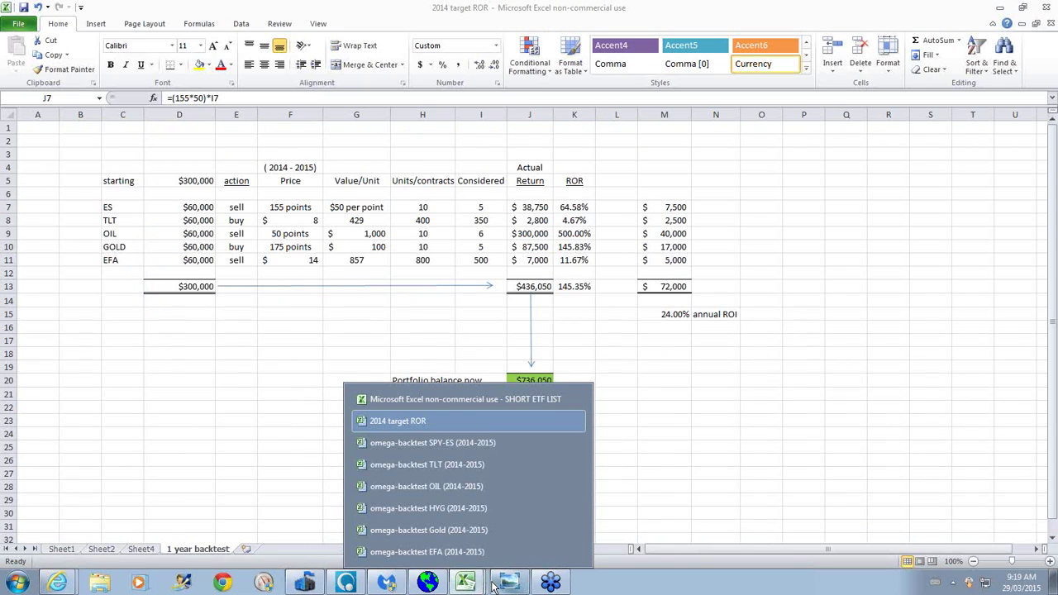
pyautogui.click(451, 444)
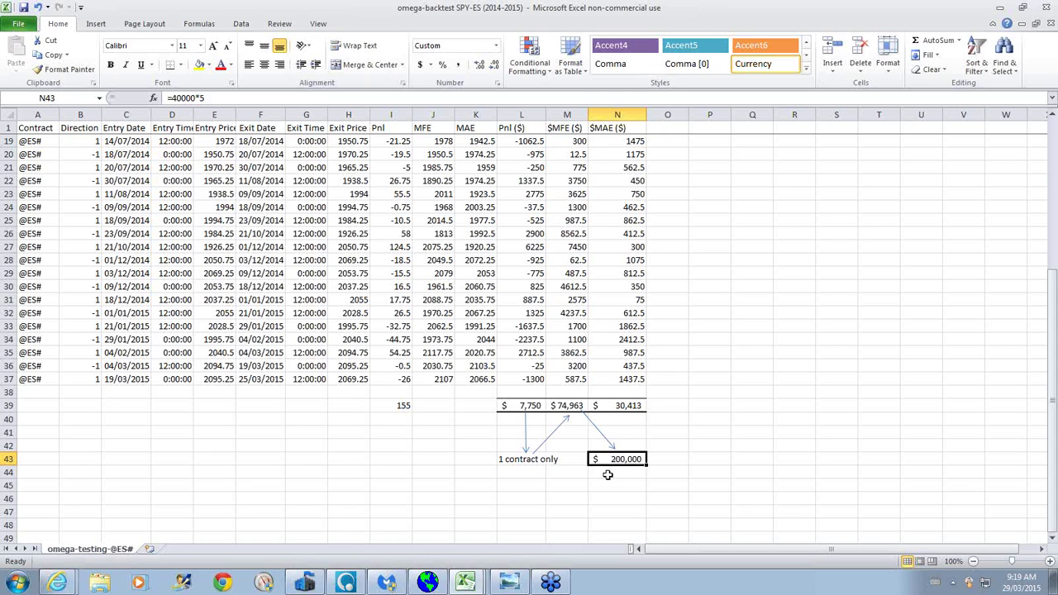
pyautogui.click(472, 587)
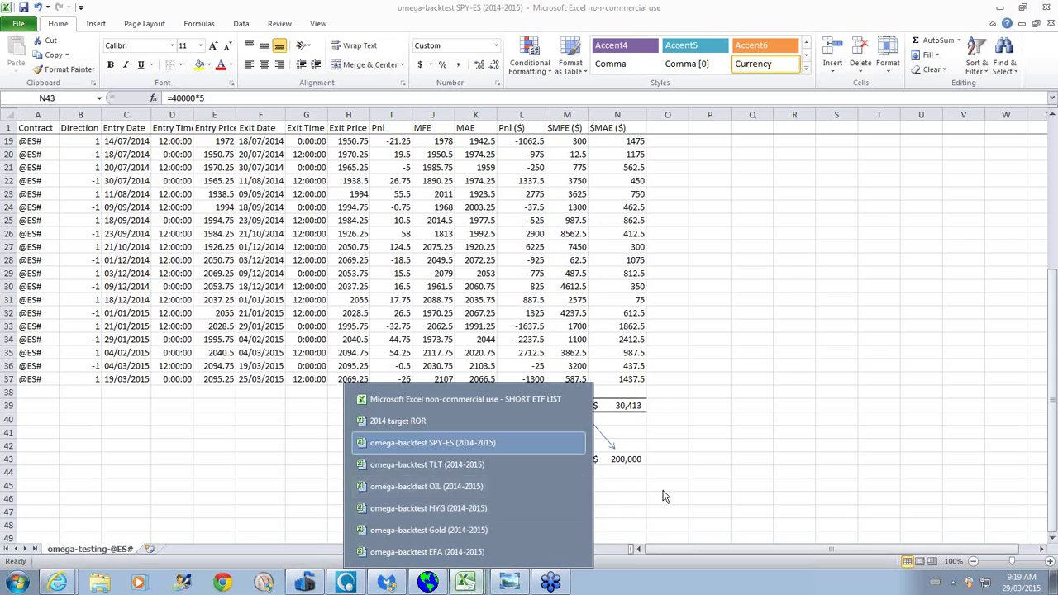
pyautogui.click(560, 405)
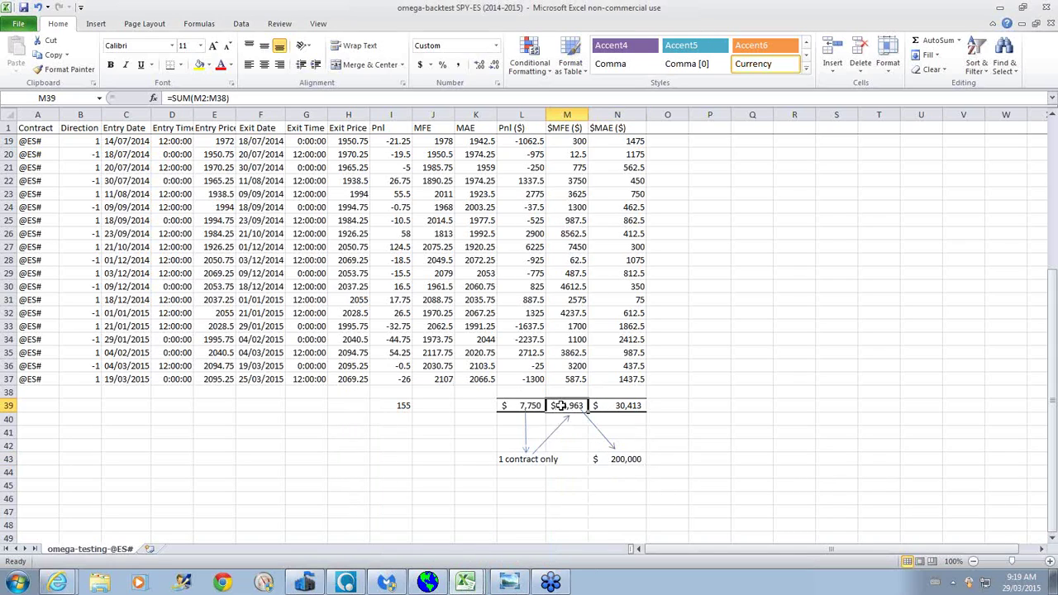
pyautogui.click(627, 406)
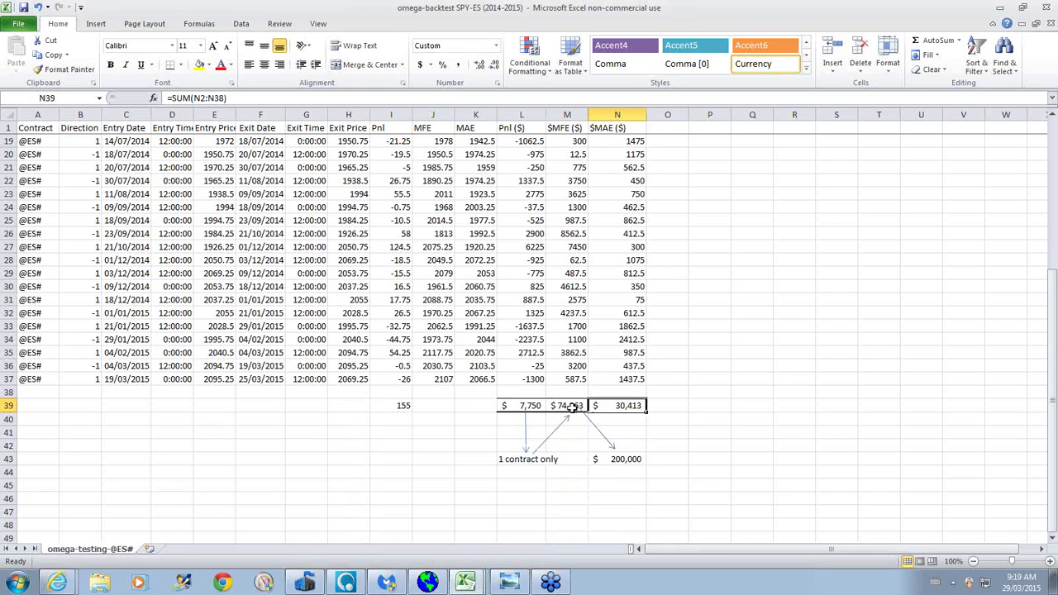
# - Open the omega-backtest TLT (2014-2015) workbook and review the Pnl, $MFE and $MAE totals in row 37 and the amounts in row 39
pyautogui.click(427, 583)
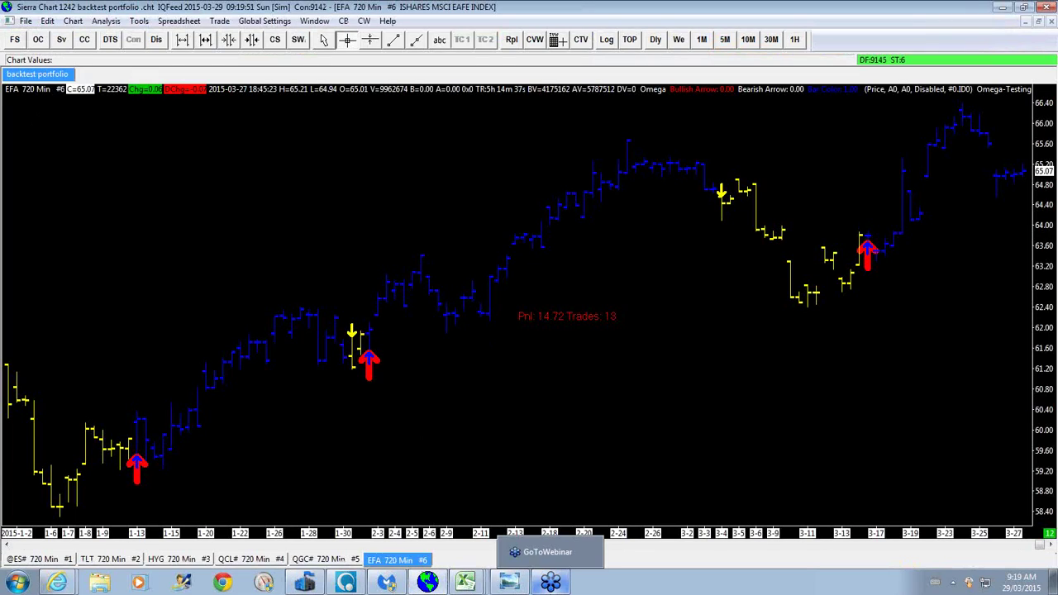
pyautogui.rightClick(466, 582)
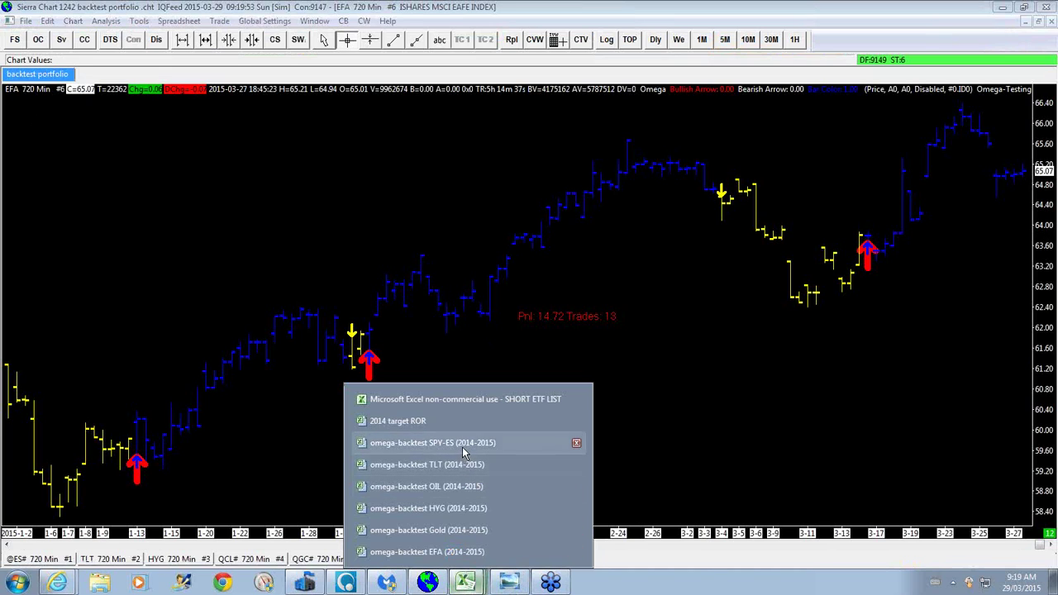
pyautogui.click(458, 466)
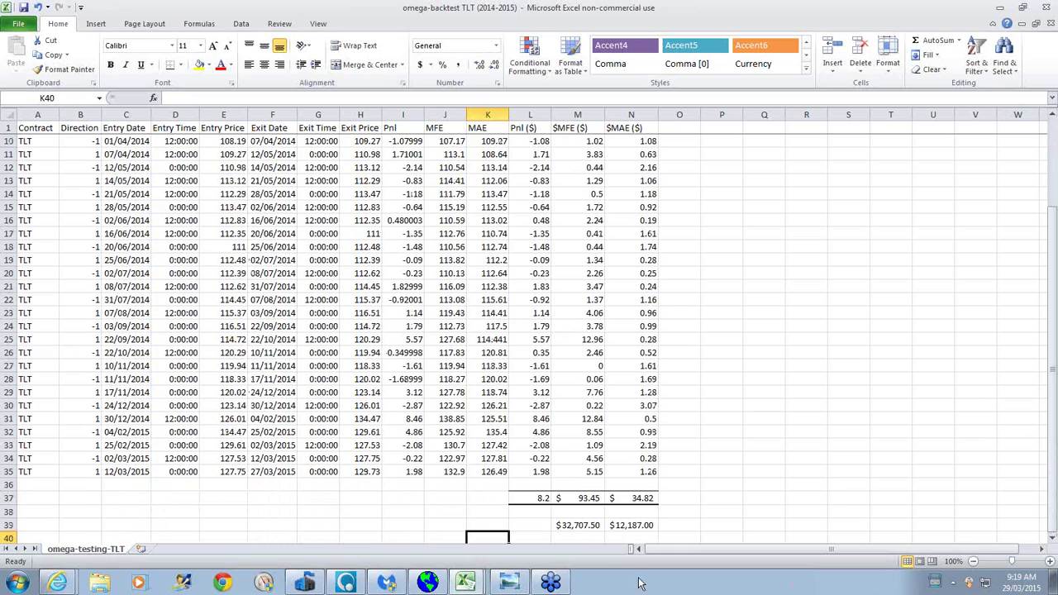
pyautogui.click(584, 501)
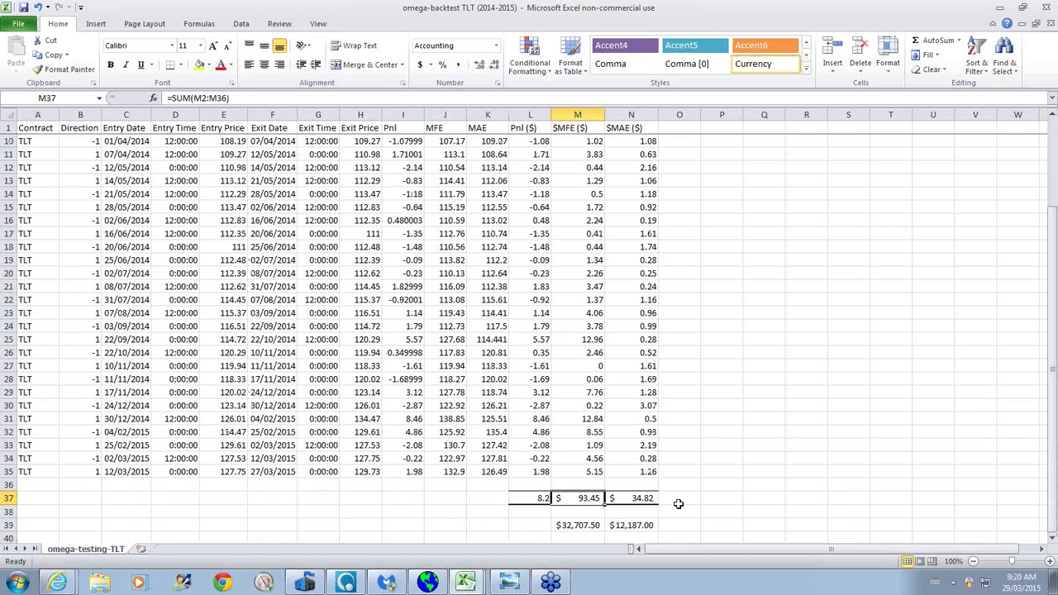
pyautogui.click(638, 504)
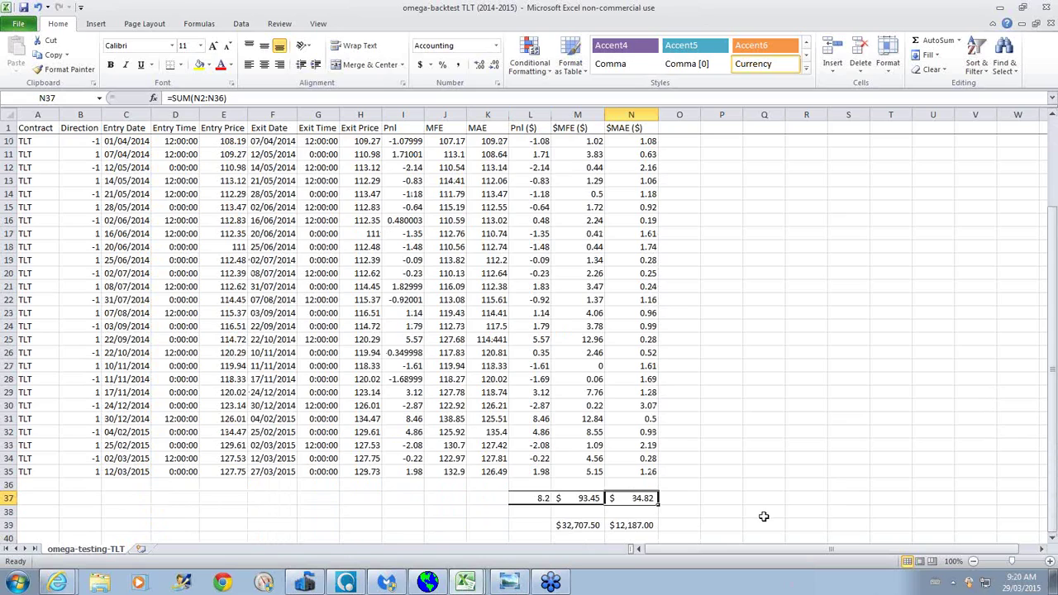
pyautogui.click(521, 500)
pyautogui.click(571, 501)
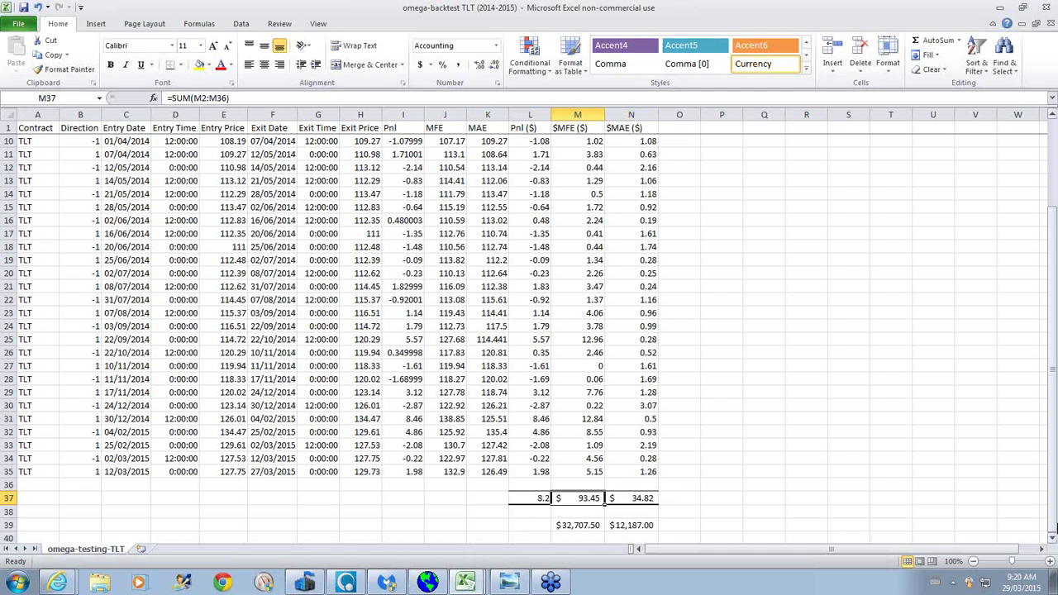
pyautogui.scroll(-2, 1052, 538)
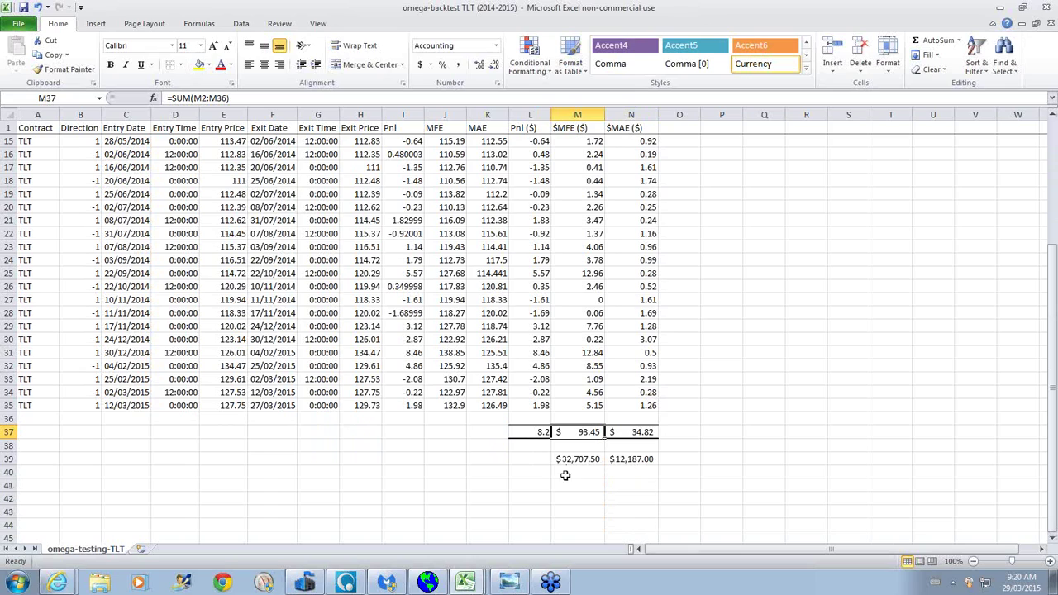
# - Open the omega-backtest OIL (2014-2015) workbook and review its totals in row 30 and the formula in N34
pyautogui.click(465, 582)
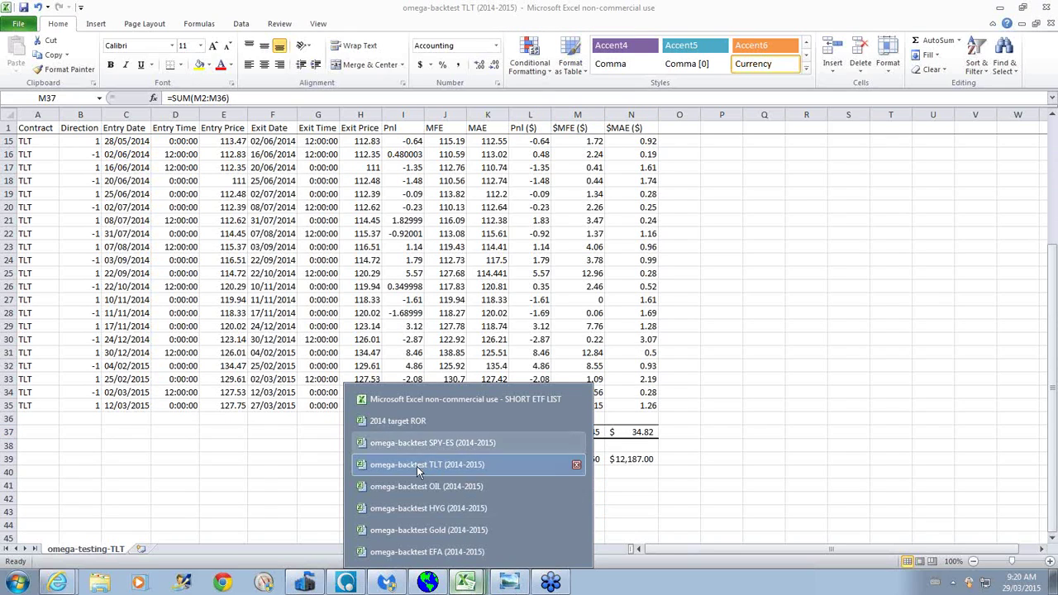
pyautogui.click(423, 491)
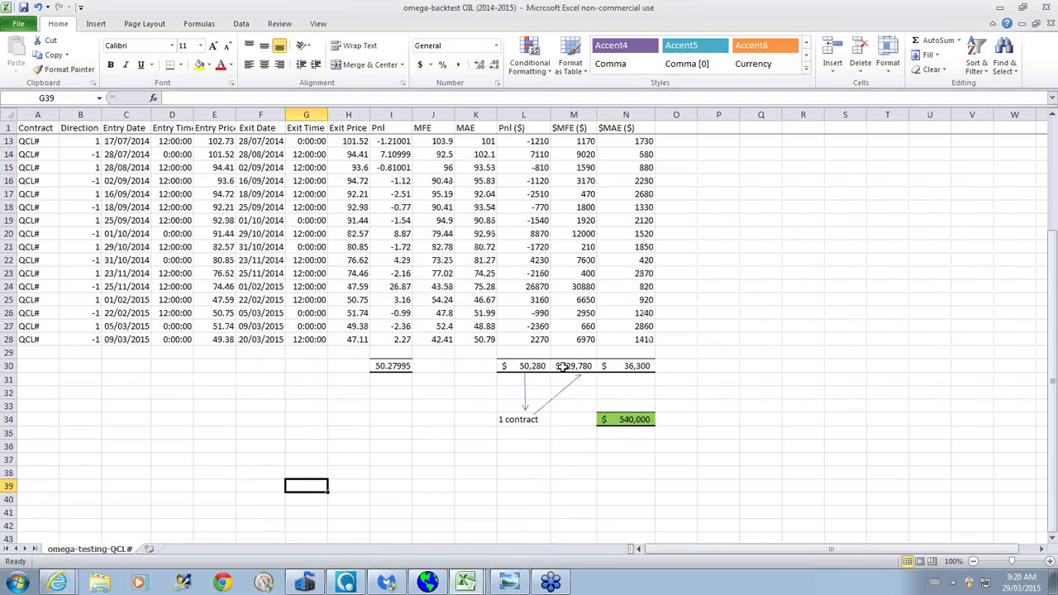
pyautogui.click(643, 420)
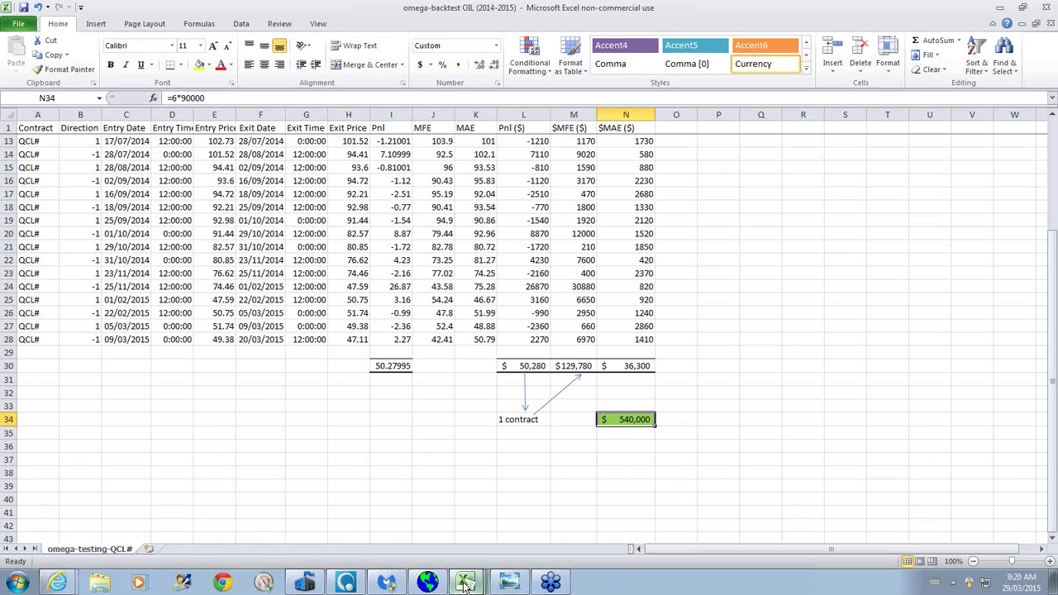
# - Check the starting capital allocated to OIL in D9 of the 2014 target ROR workbook
pyautogui.moveTo(466, 582)
pyautogui.click(397, 420)
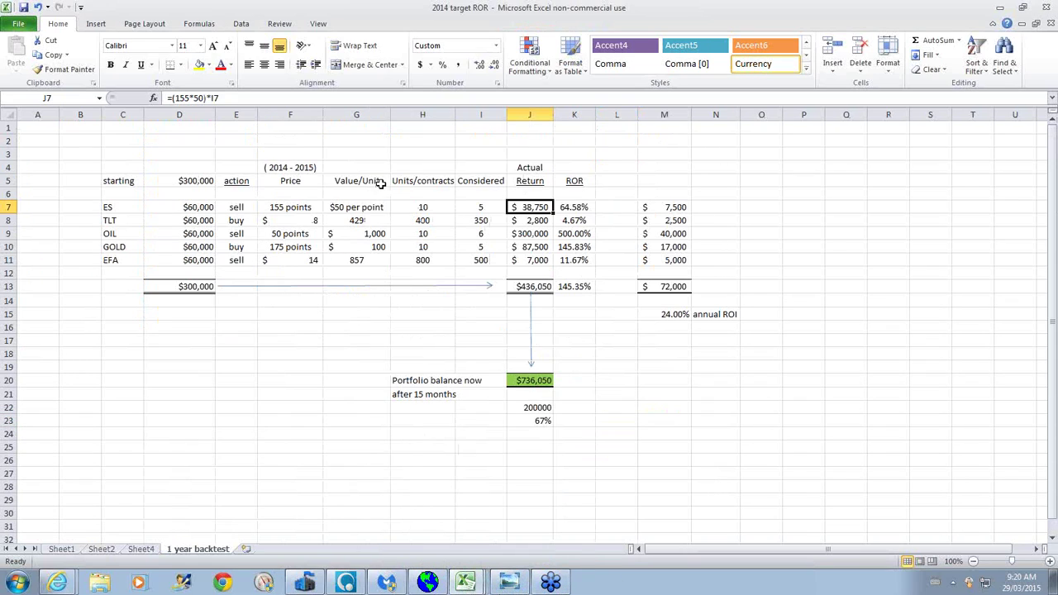
pyautogui.click(185, 234)
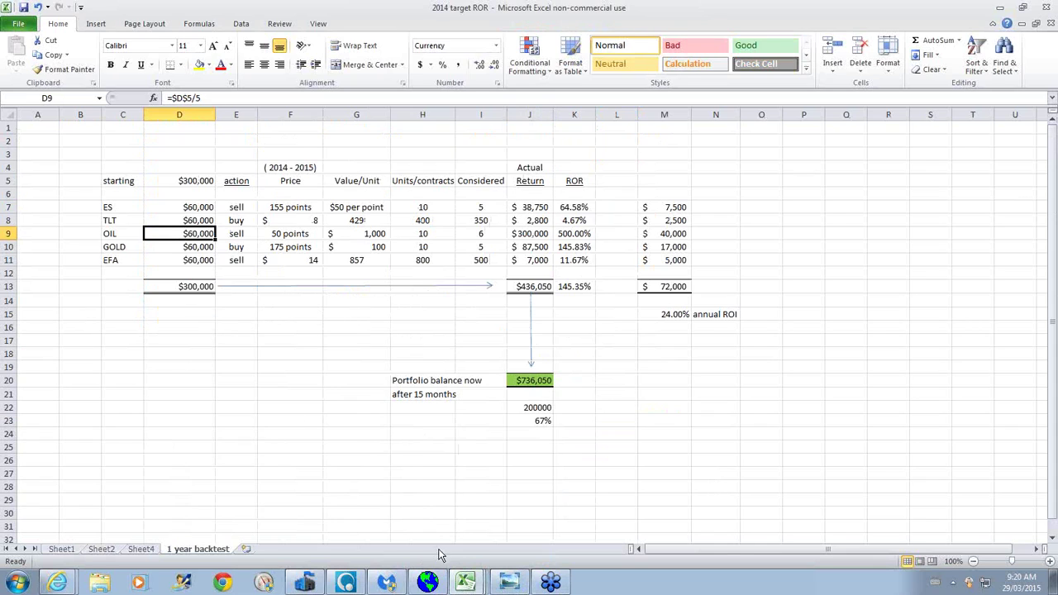
# - Return to the OIL backtest workbook and examine the whole $MFE ($) column
pyautogui.moveTo(465, 582)
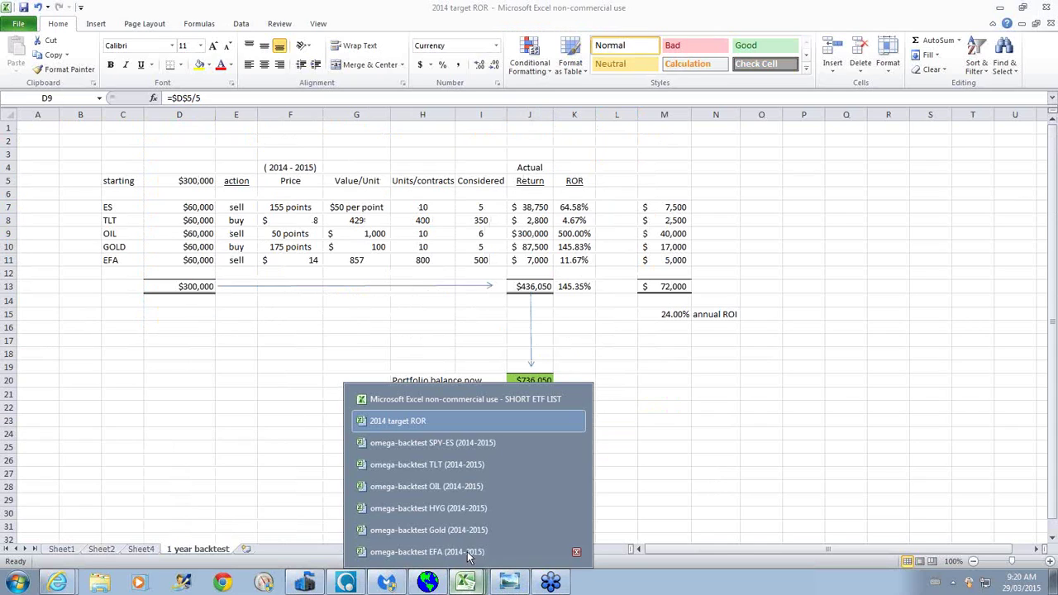
pyautogui.click(454, 484)
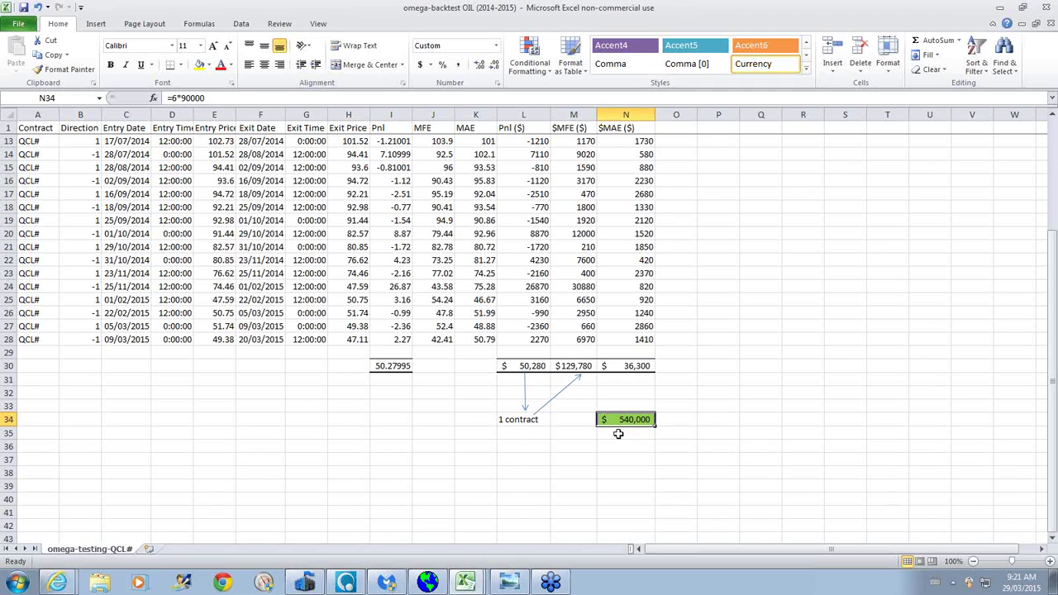
pyautogui.click(569, 128)
pyautogui.click(573, 114)
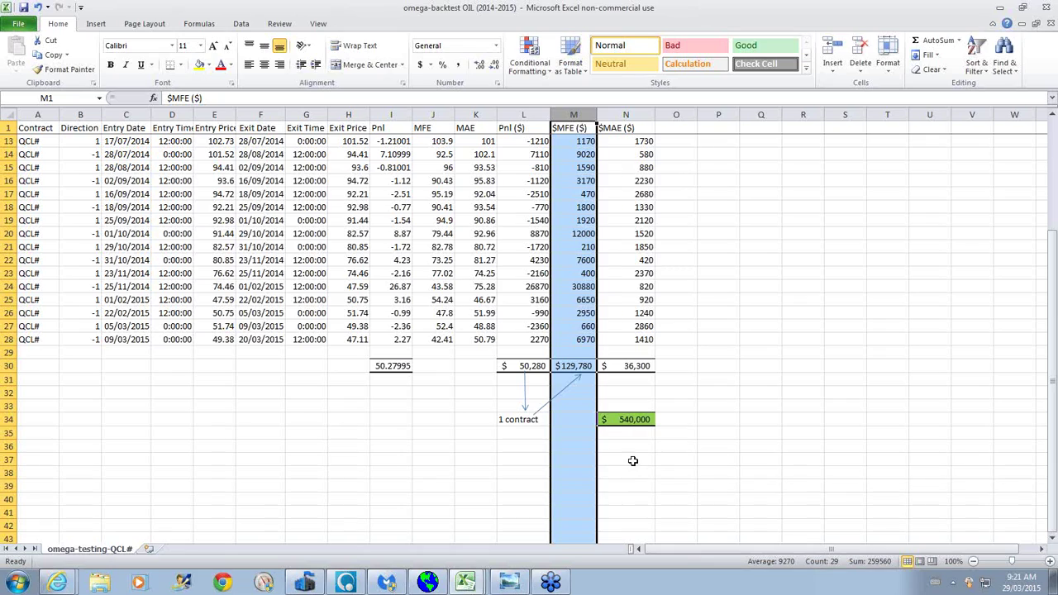
pyautogui.click(633, 460)
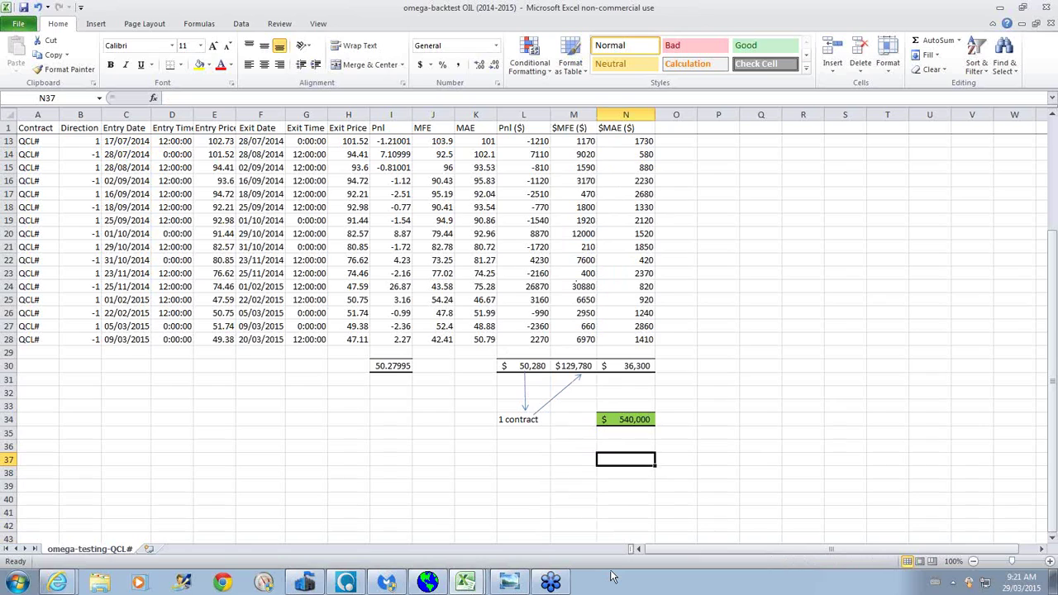
# - Open the omega-backtest HYG (2014-2015) workbook and review the totals in L16, M16 and N16 and the formula in M18
pyautogui.click(466, 583)
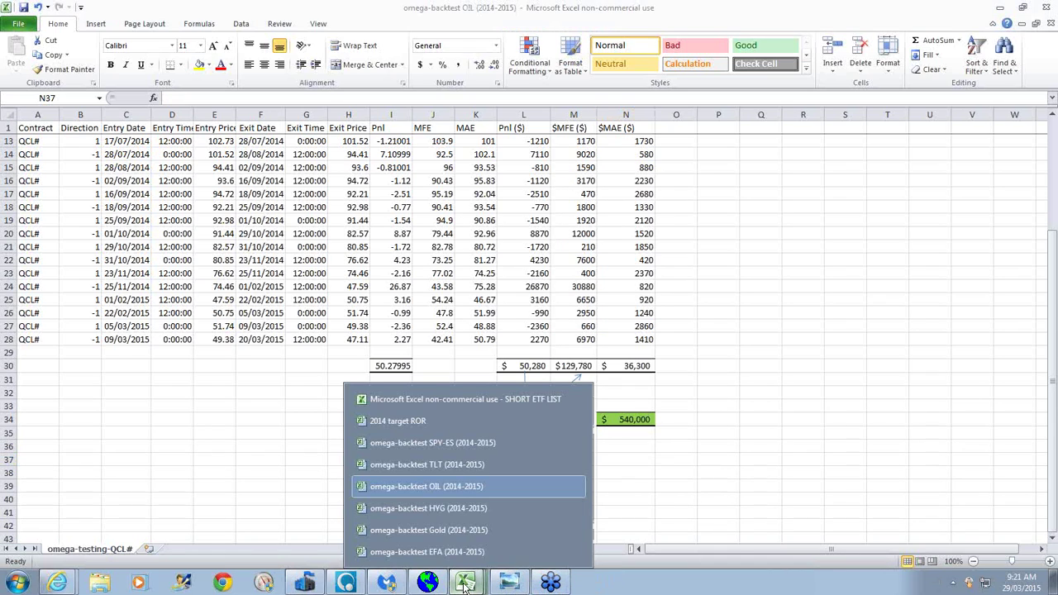
pyautogui.click(458, 506)
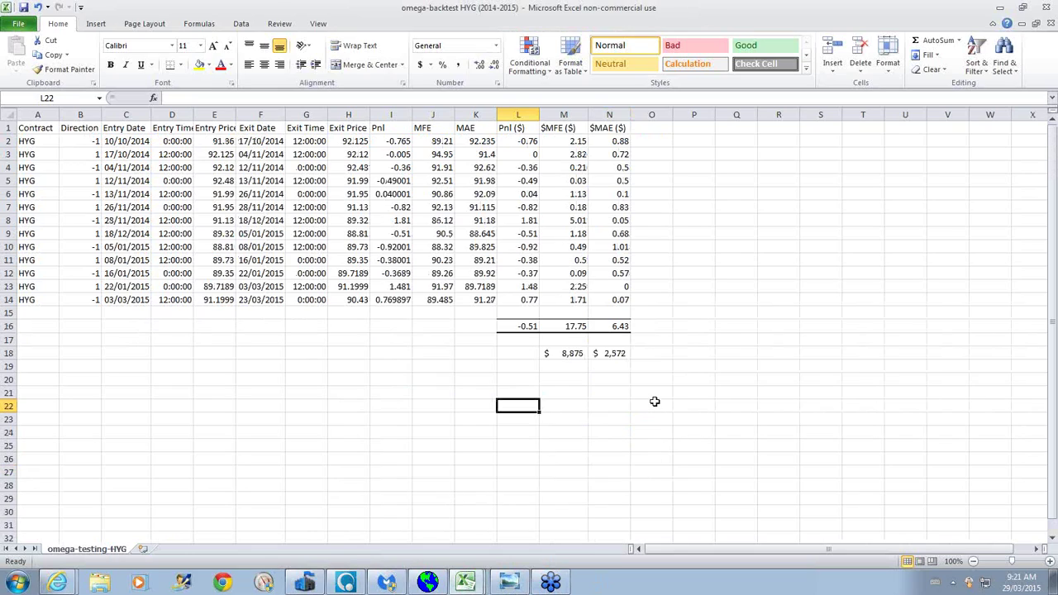
pyautogui.click(511, 327)
pyautogui.click(609, 393)
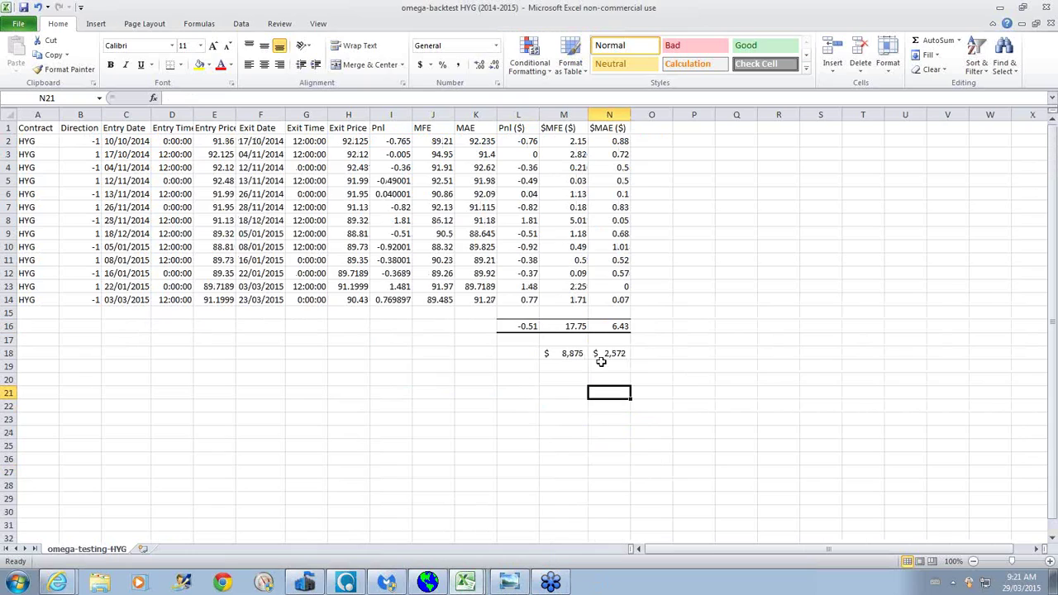
pyautogui.click(566, 327)
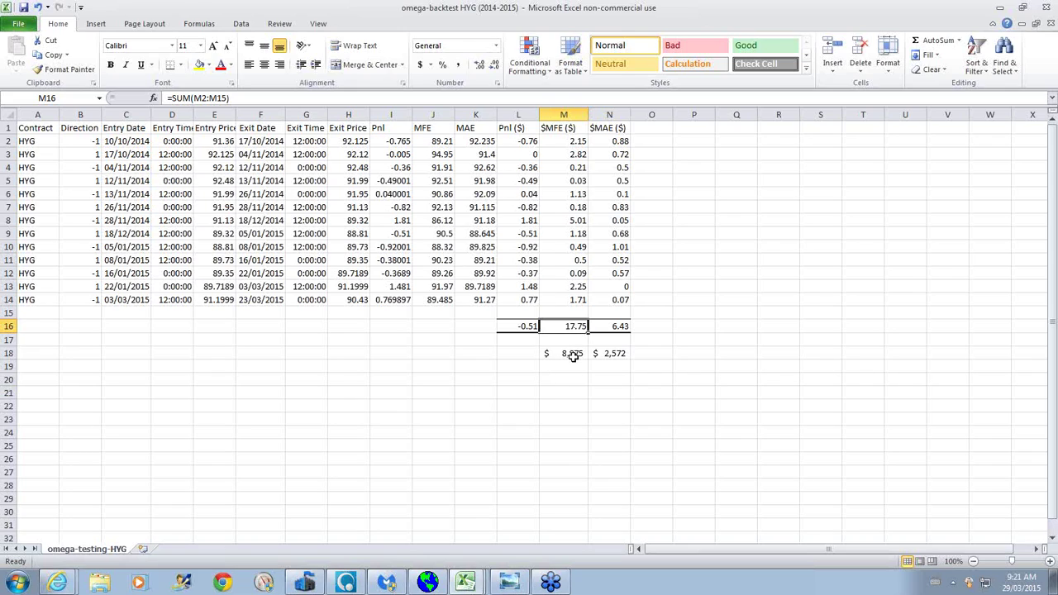
pyautogui.click(618, 327)
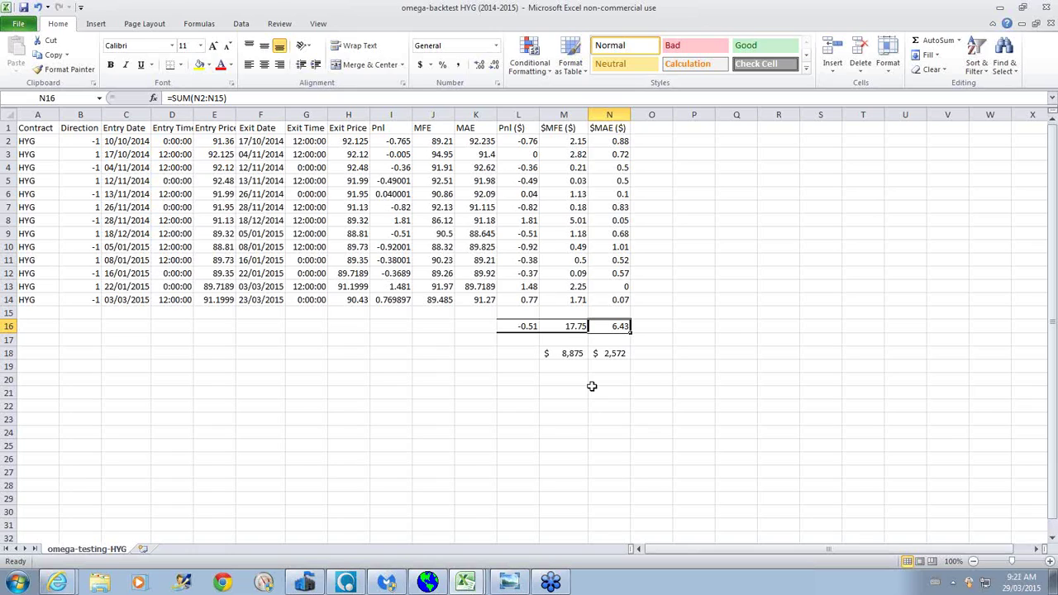
pyautogui.click(567, 352)
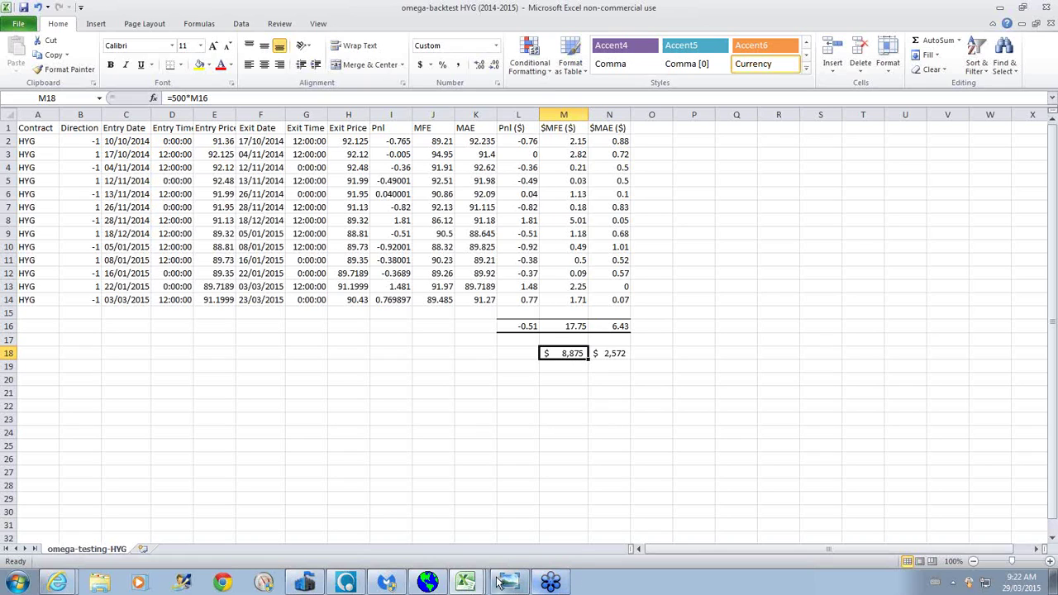
# - Open the omega-backtest Gold (2014-2015) workbook and review the totals in M30 and N30 and the formula in N34
pyautogui.click(465, 580)
pyautogui.click(459, 529)
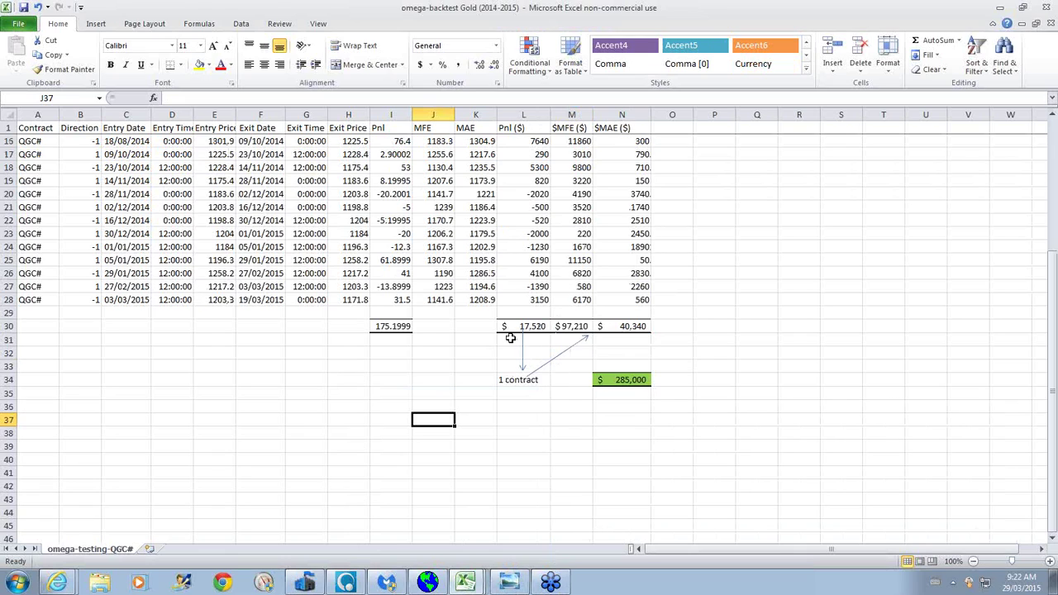
pyautogui.click(570, 326)
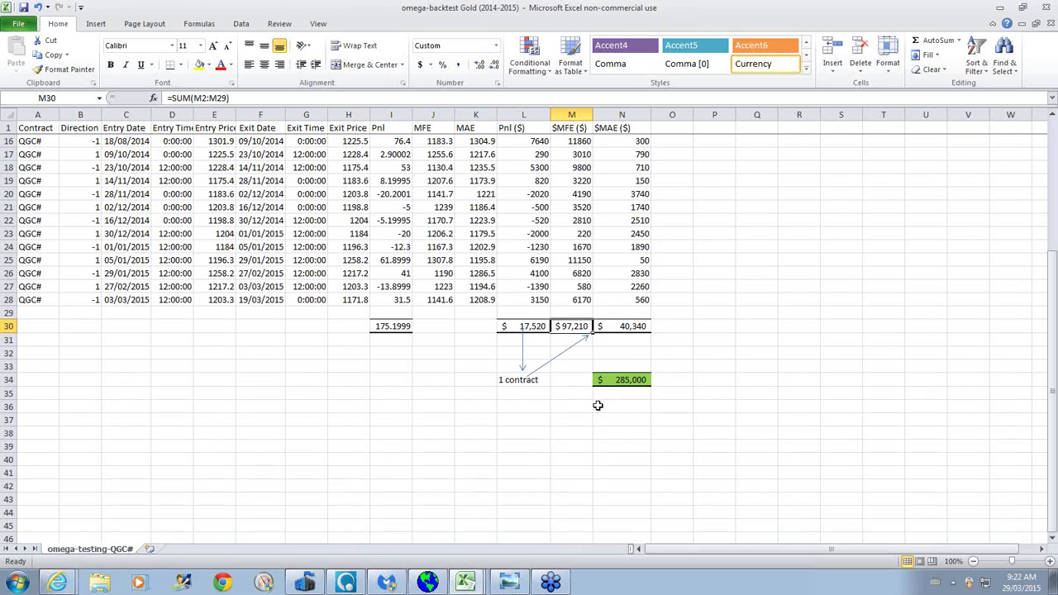
pyautogui.click(620, 331)
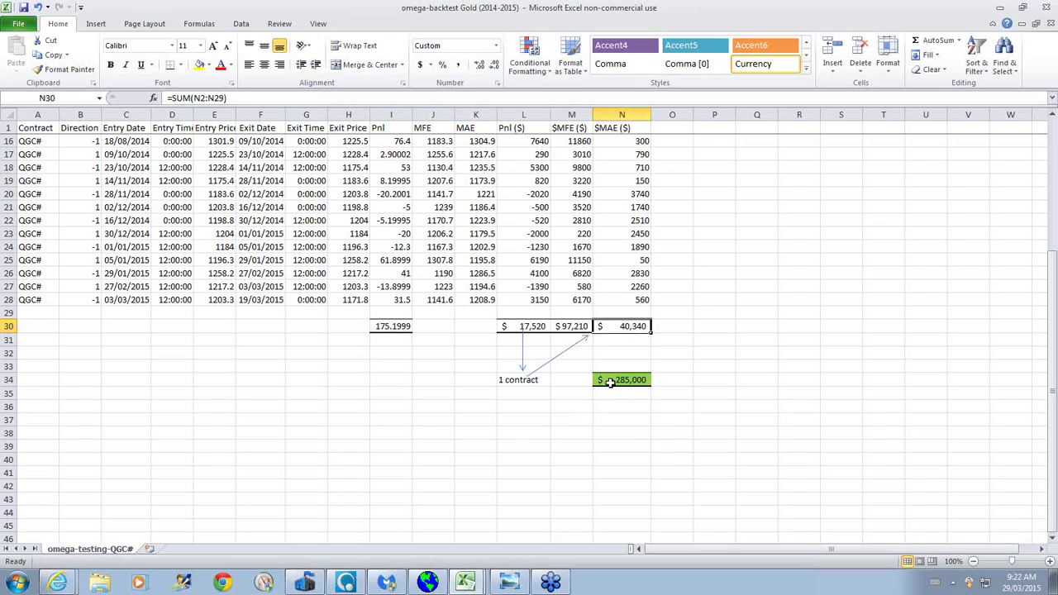
pyautogui.click(610, 382)
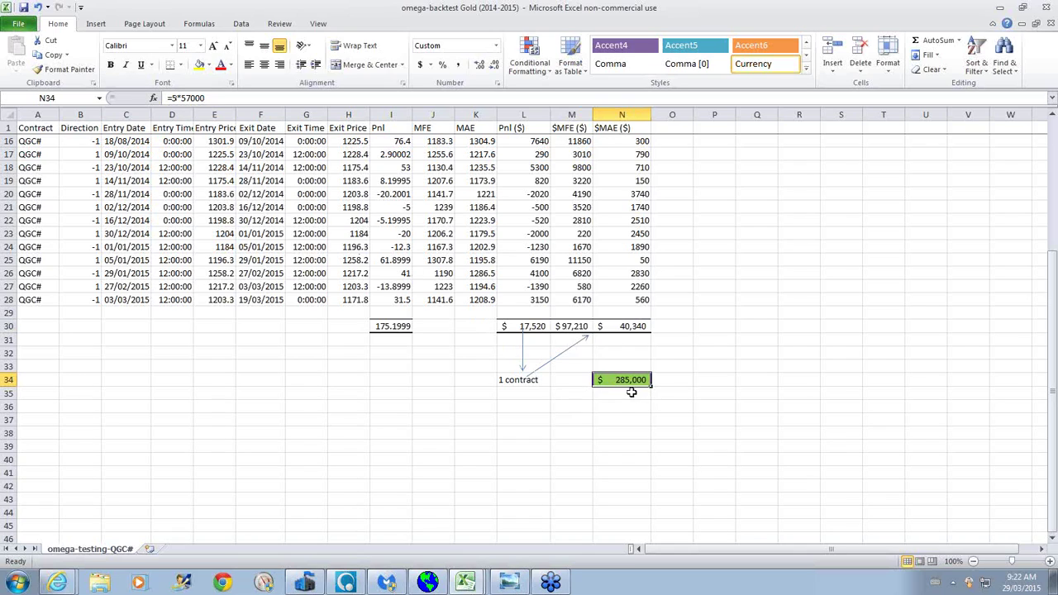
# - Open the omega-backtest EFA (2014-2015) workbook and review the $MFE and $MAE totals in M16 and N16
pyautogui.click(465, 583)
pyautogui.click(463, 552)
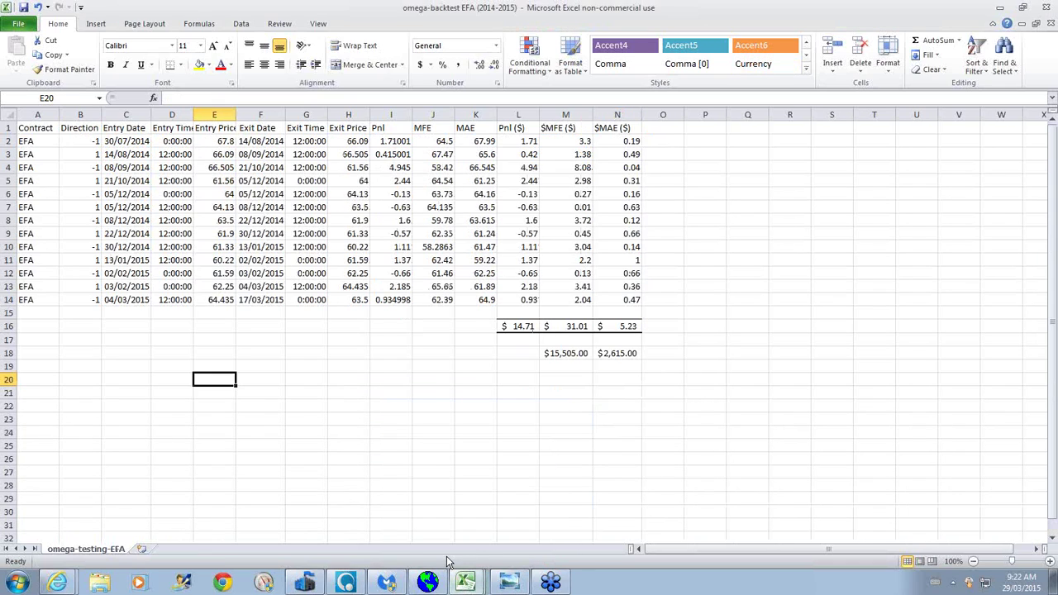
pyautogui.click(578, 327)
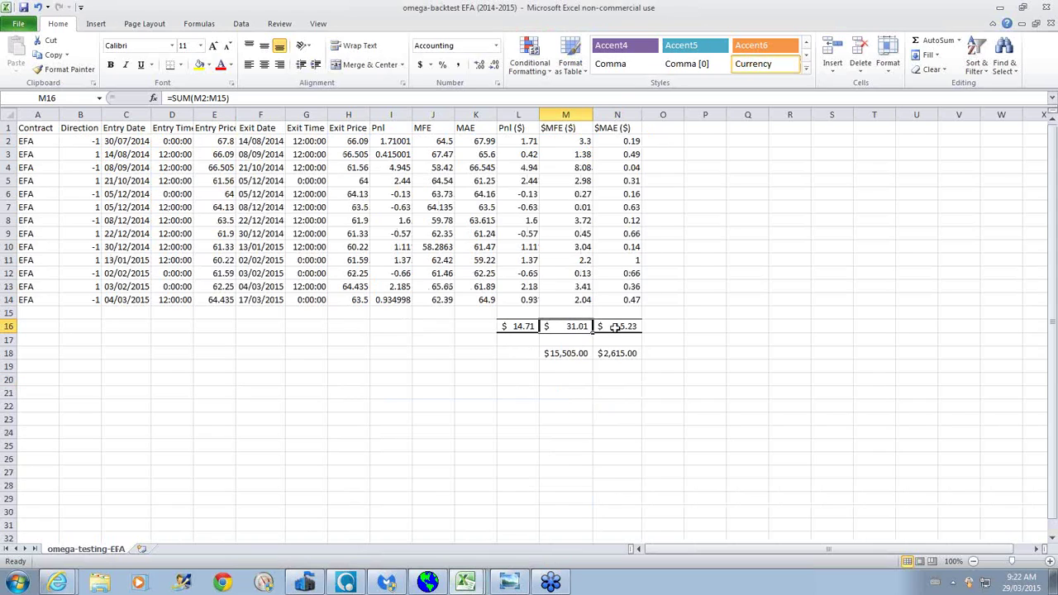
pyautogui.click(614, 327)
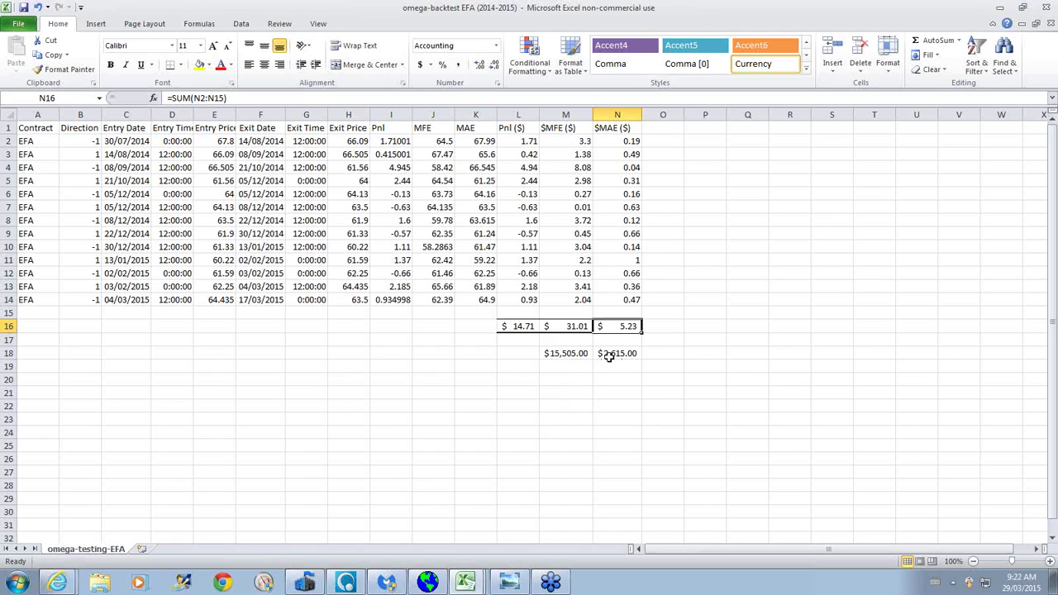
# - Review the formula in M18 of the EFA workbook and open the 2014 target ROR workbook to check the portfolio balance in J20
pyautogui.click(549, 354)
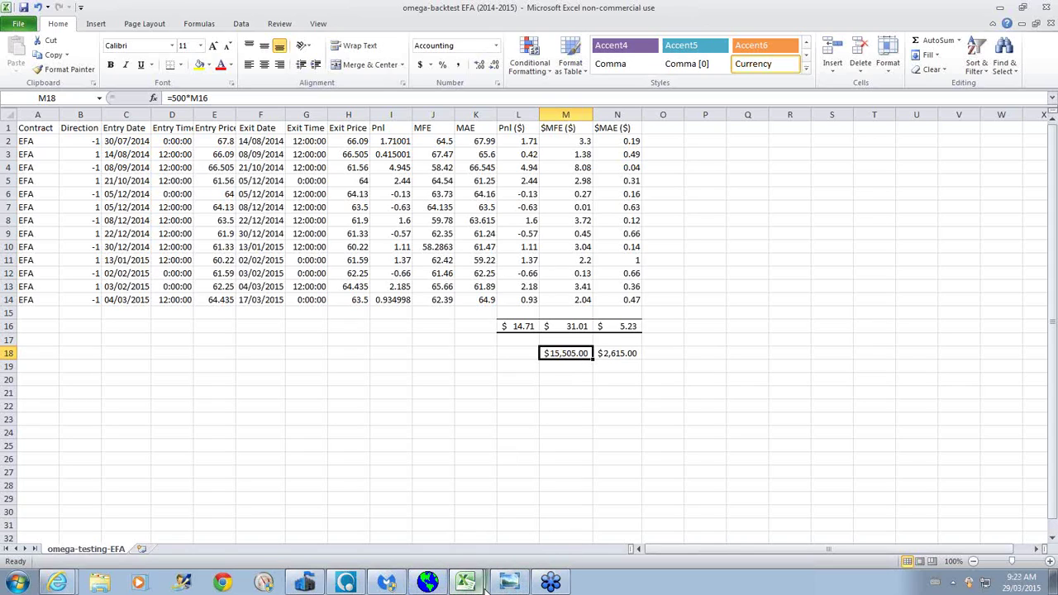
pyautogui.click(427, 583)
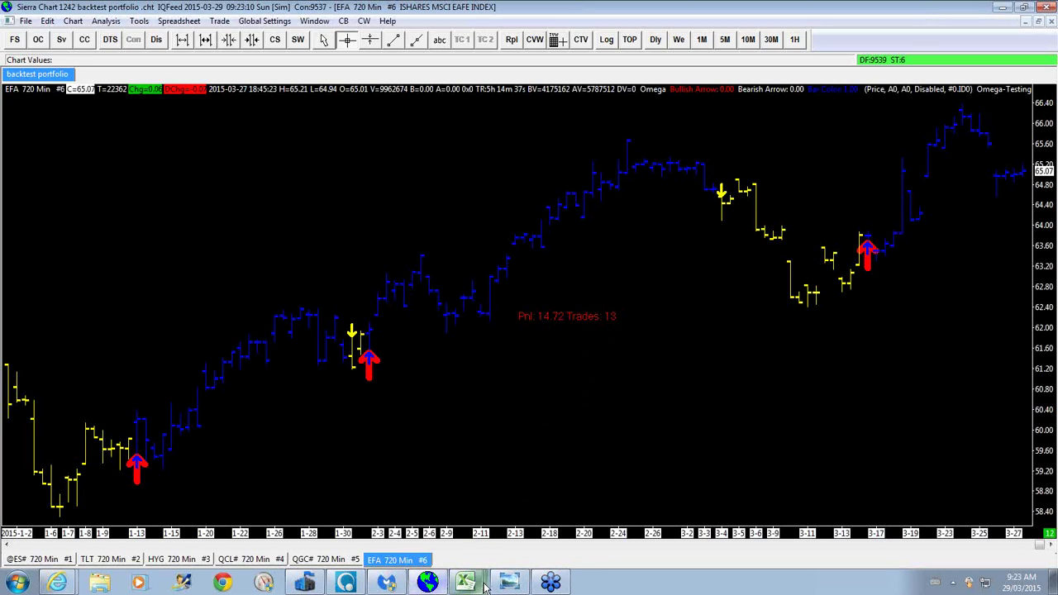
pyautogui.moveTo(465, 583)
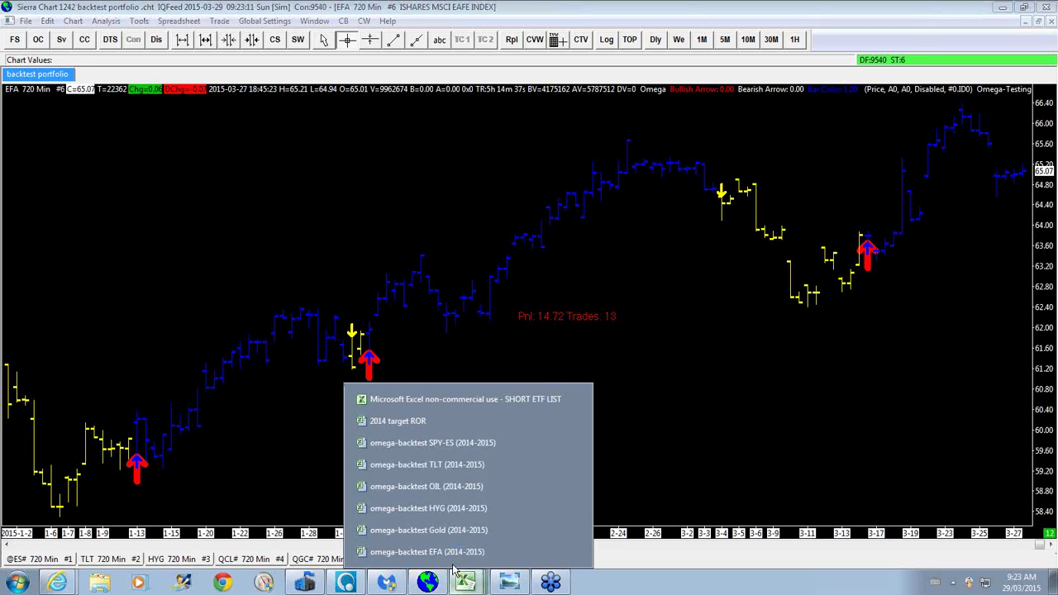
pyautogui.click(408, 422)
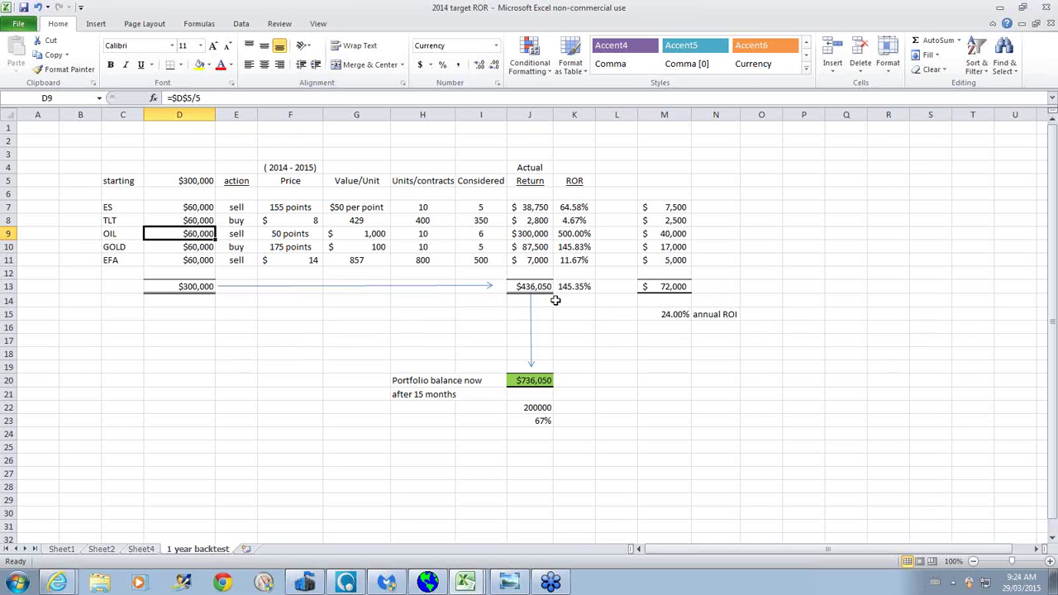
pyautogui.click(528, 385)
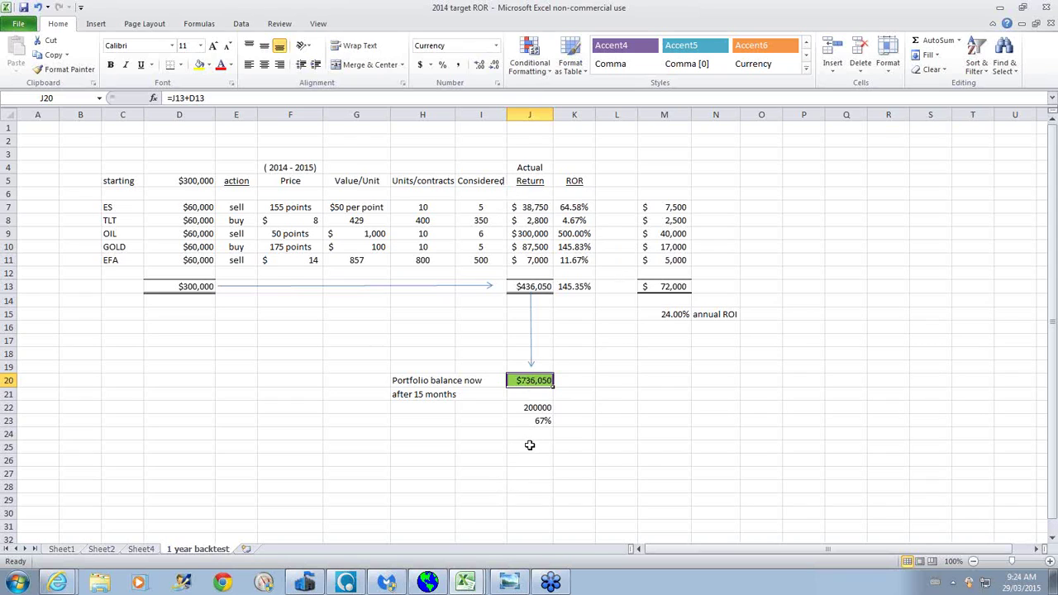
# - Switch to Sierra Chart and examine the QCL# 720 Min crude oil chart from late November 2014 to early February 2015
pyautogui.click(427, 582)
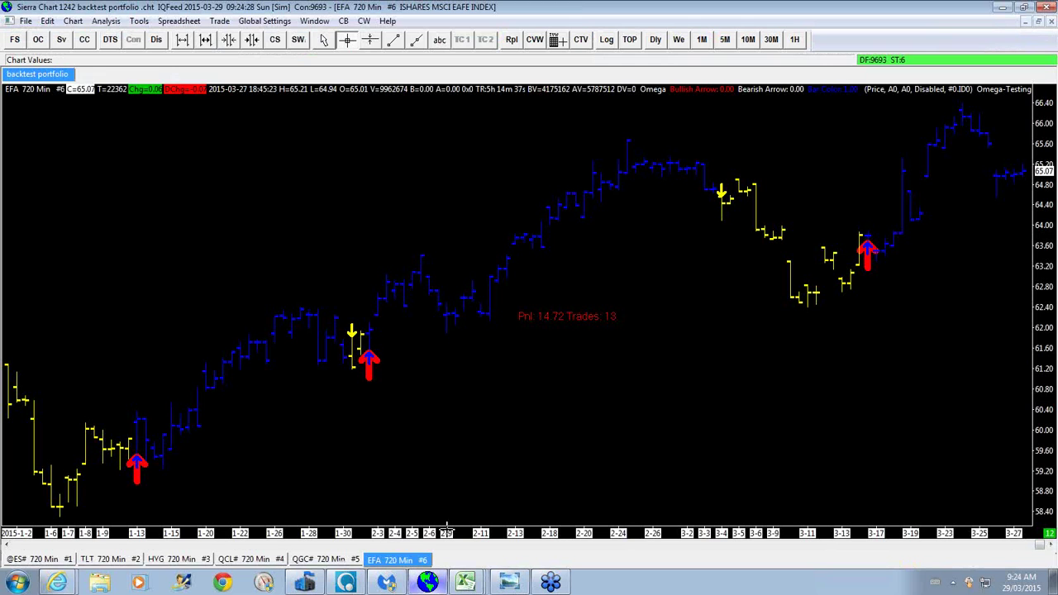
pyautogui.click(270, 560)
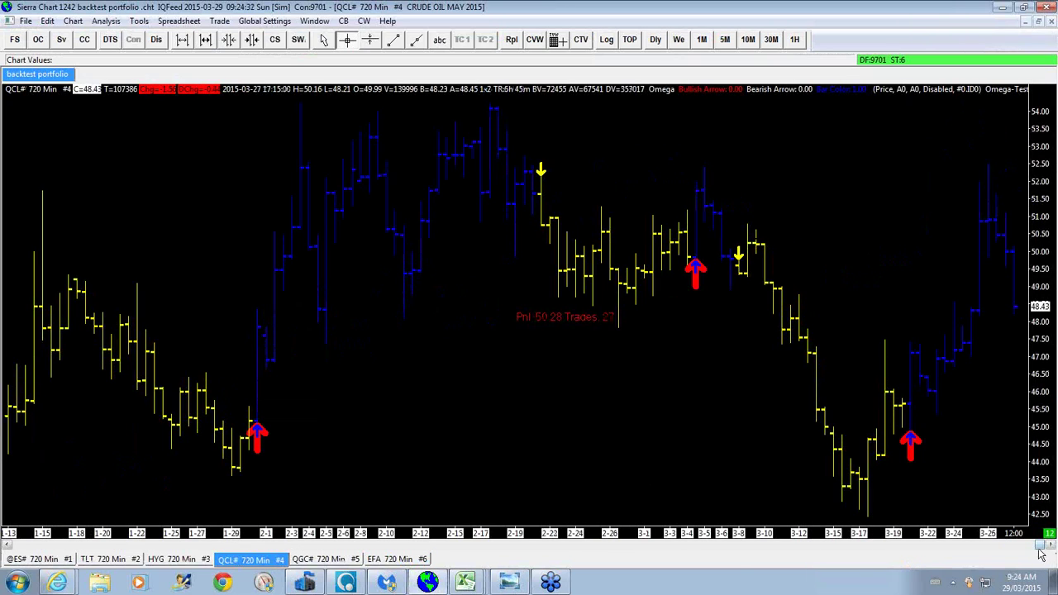
pyautogui.moveTo(1039, 544); pyautogui.dragTo(905, 555)
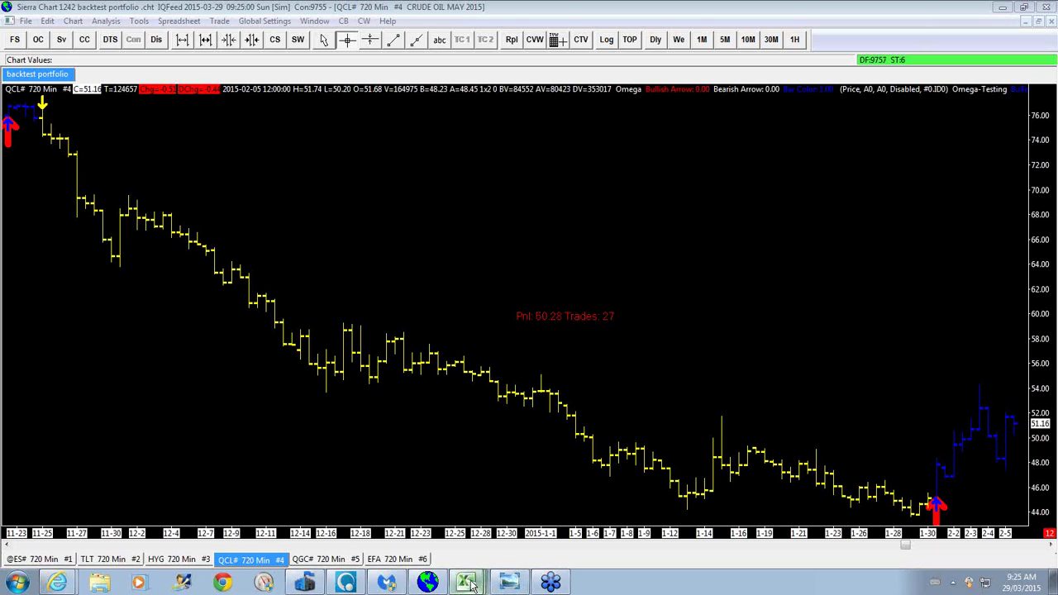
# - Open the SHORT ETF LIST workbook and review the crude oil ETN entries, including the SZO ticker in B28 and the benchmarks in C26 and C28
pyautogui.moveTo(463, 572)
pyautogui.click(430, 399)
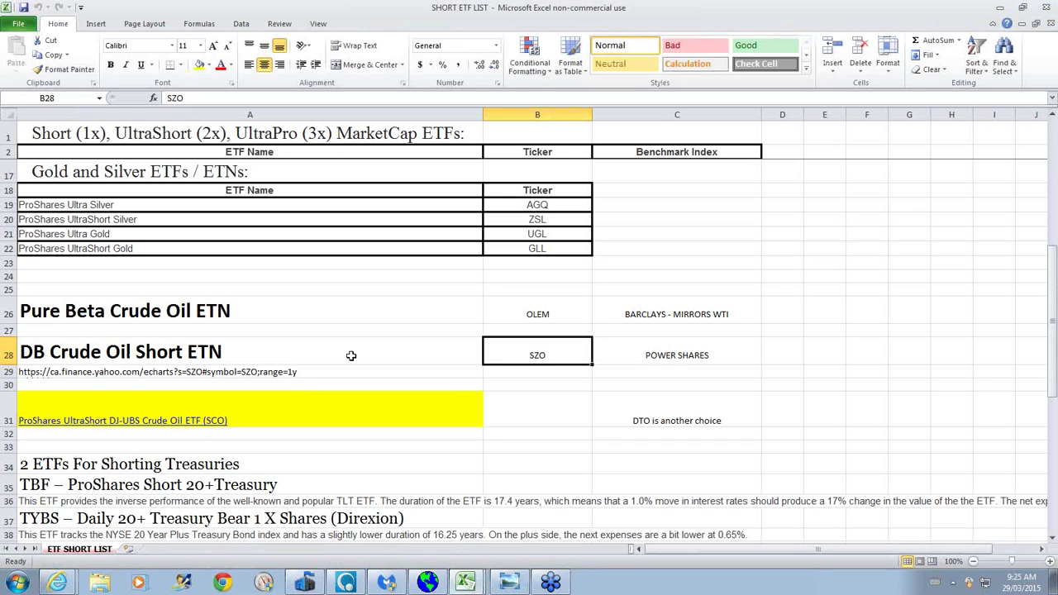
pyautogui.click(679, 358)
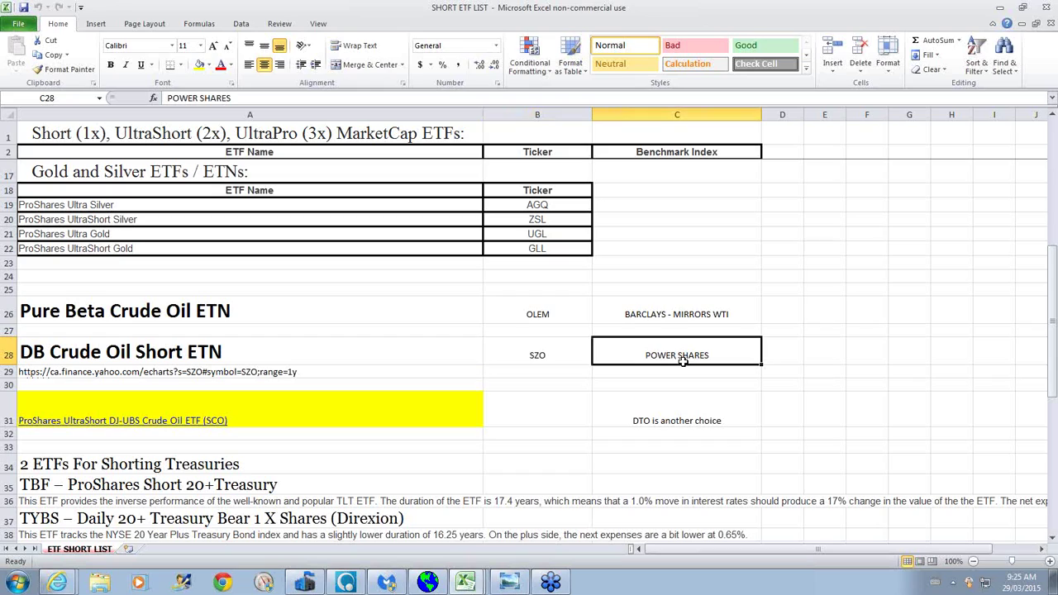
pyautogui.click(547, 355)
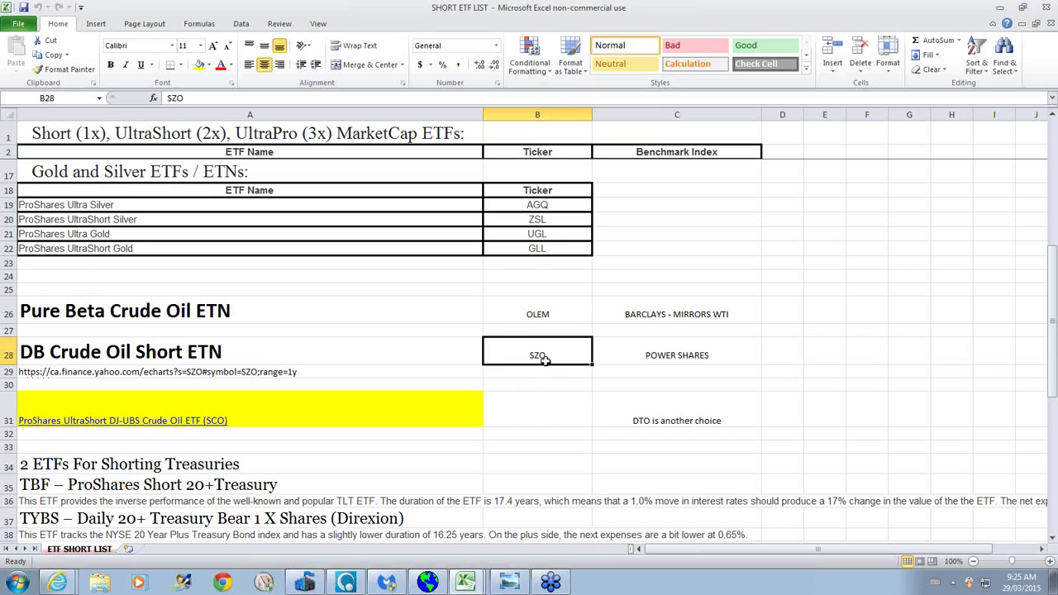
pyautogui.click(715, 355)
pyautogui.click(691, 314)
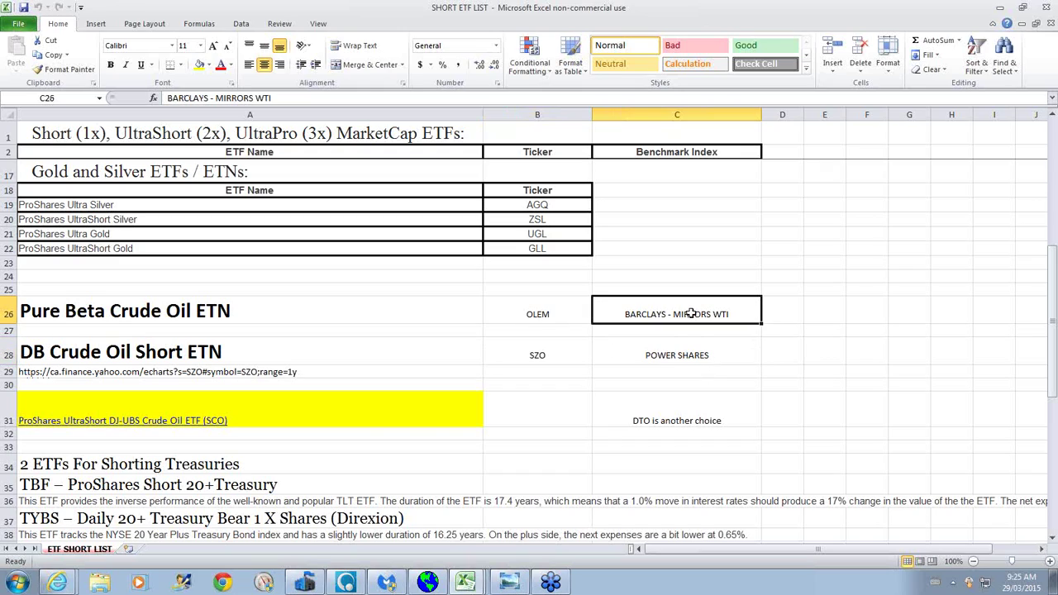
pyautogui.click(687, 355)
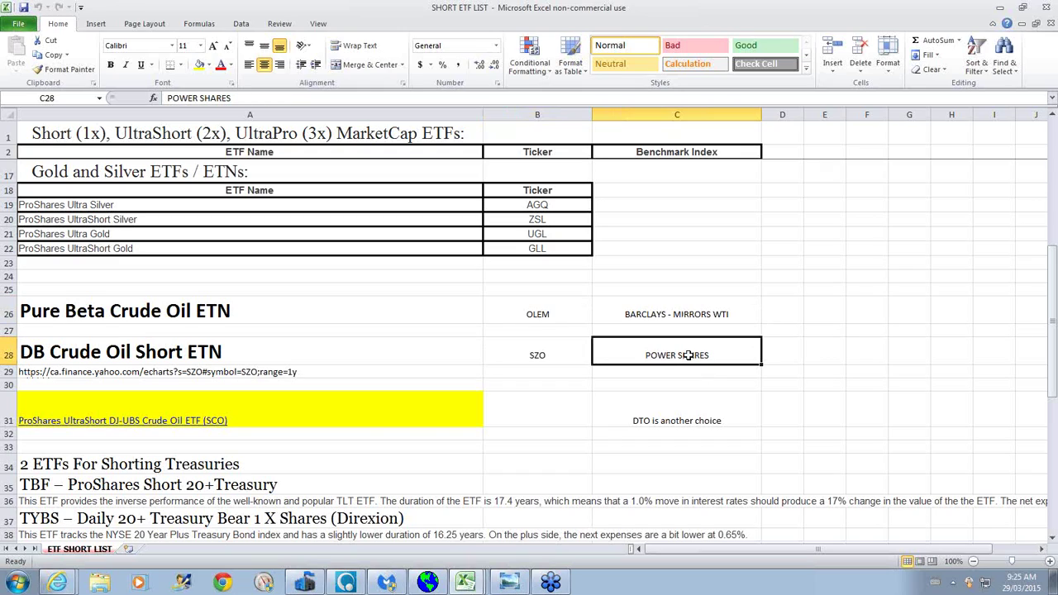
pyautogui.click(568, 359)
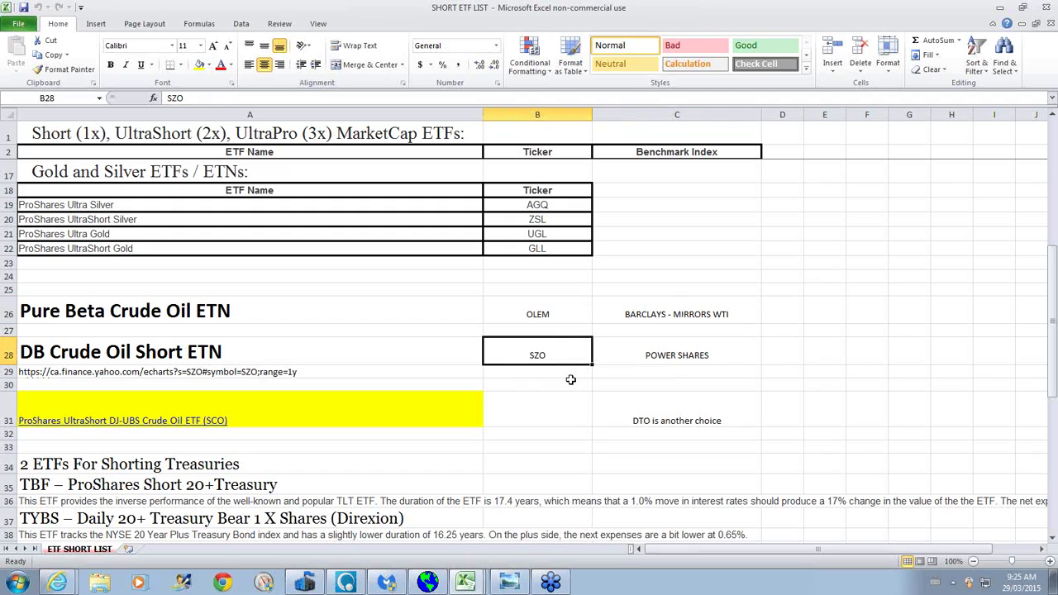
# - Return to the 2014 target ROR workbook and review OIL's actual return and ROR and the portfolio balance in J20
pyautogui.click(428, 583)
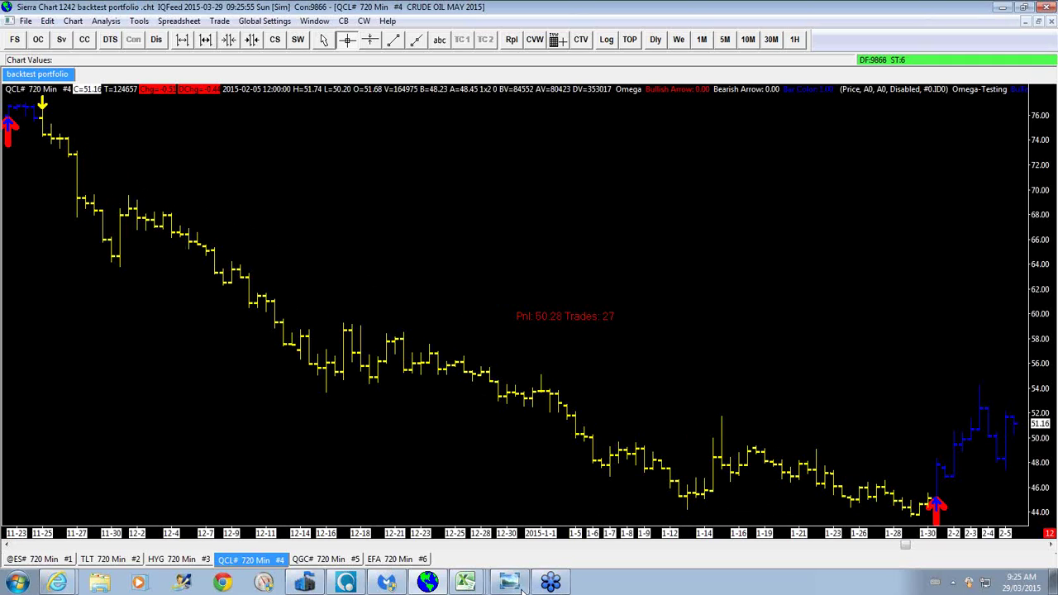
pyautogui.click(466, 583)
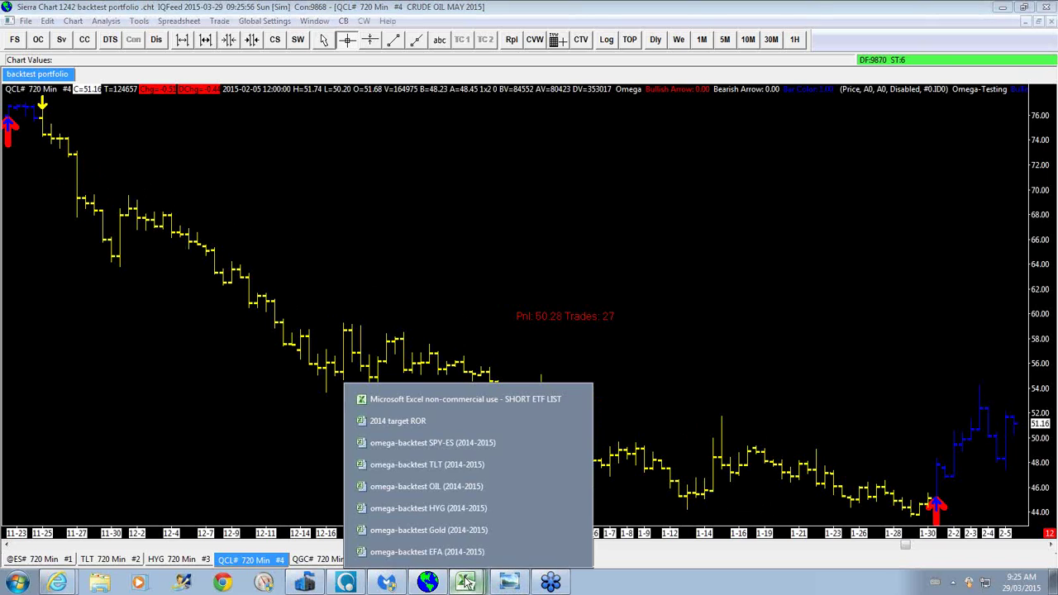
pyautogui.click(405, 421)
pyautogui.click(533, 233)
pyautogui.click(577, 237)
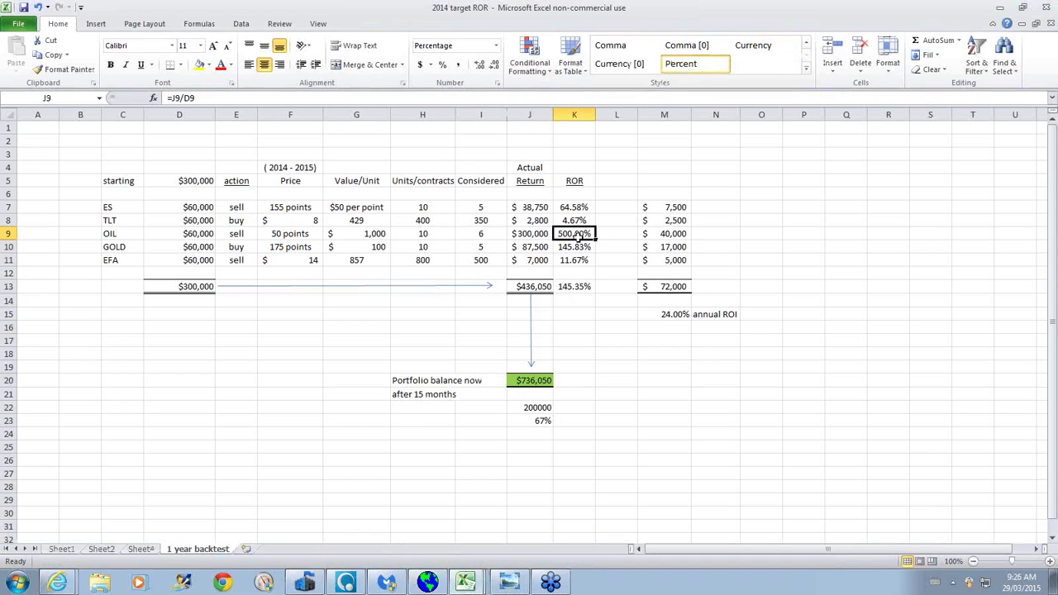
pyautogui.click(514, 233)
pyautogui.click(528, 380)
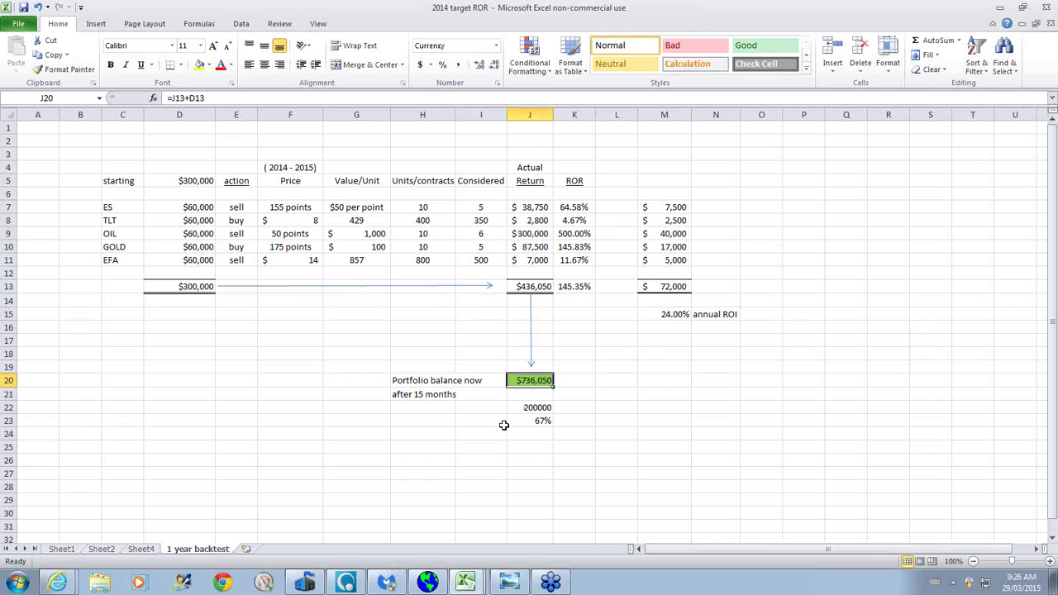
# - Switch to Internet Explorer and examine the 2002-2015 SPY,TLT PerfChart on StockCharts around its 2009 low
pyautogui.click(427, 582)
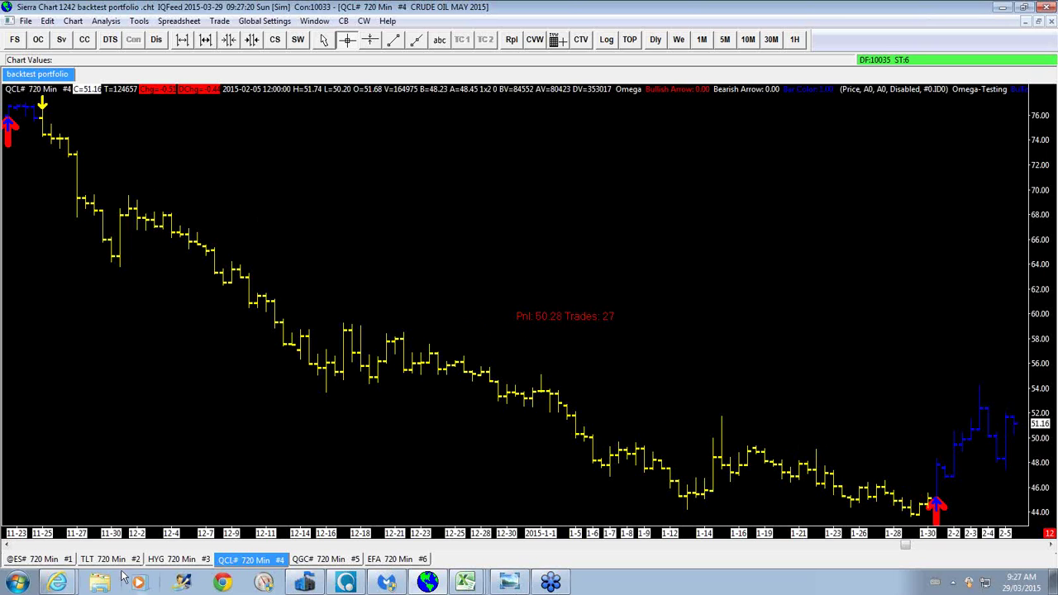
pyautogui.click(58, 582)
pyautogui.click(54, 554)
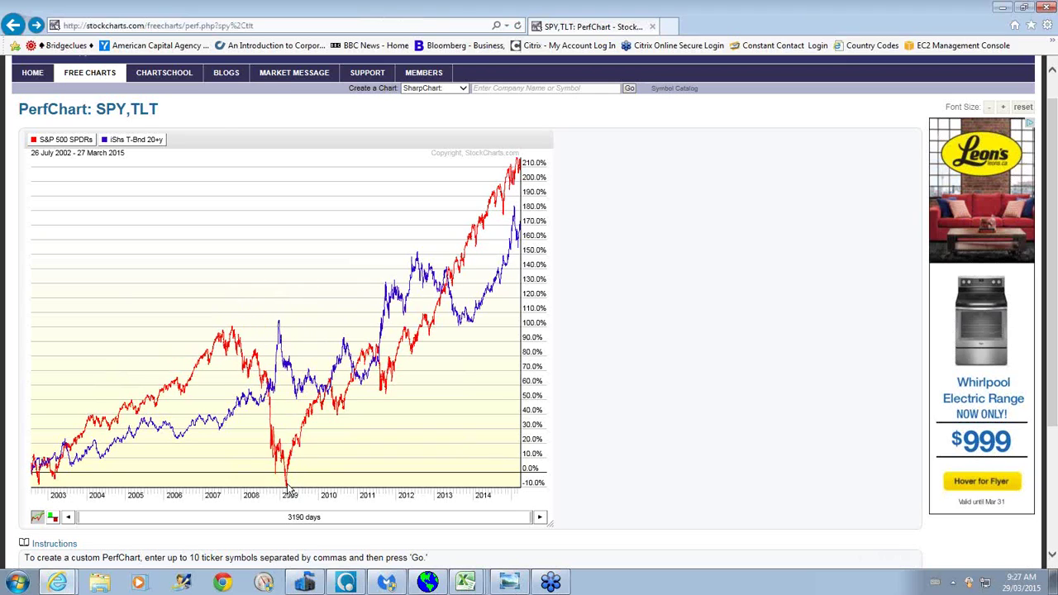
pyautogui.moveTo(287, 485)
# - Compare the crude oil chart and the long-term SPY,TLT PerfChart with the other browser window's 200-day PerfChart covering June 2014 to March 2015
pyautogui.click(427, 582)
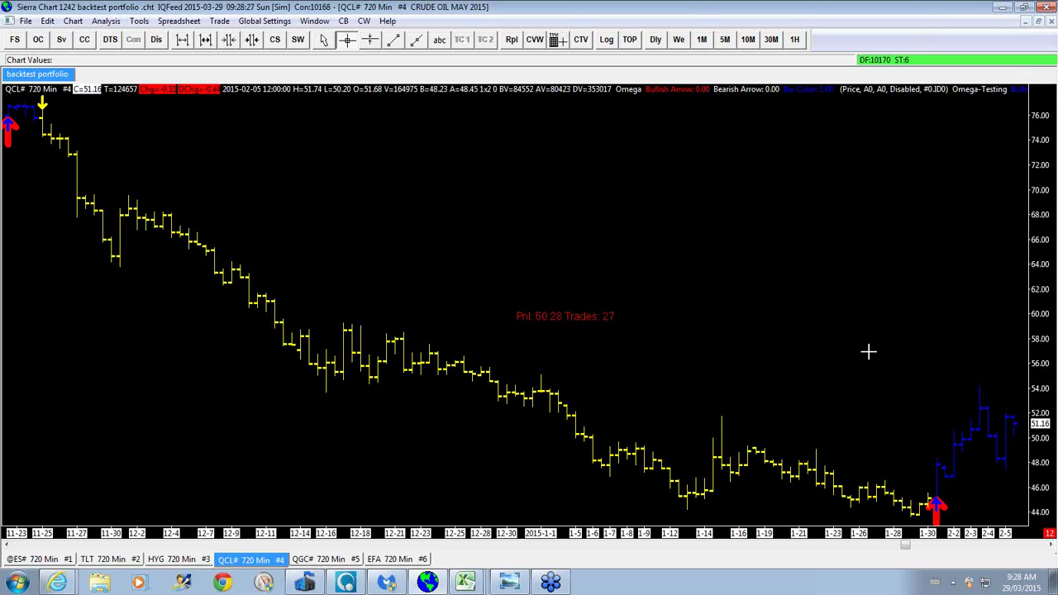
pyautogui.moveTo(59, 587)
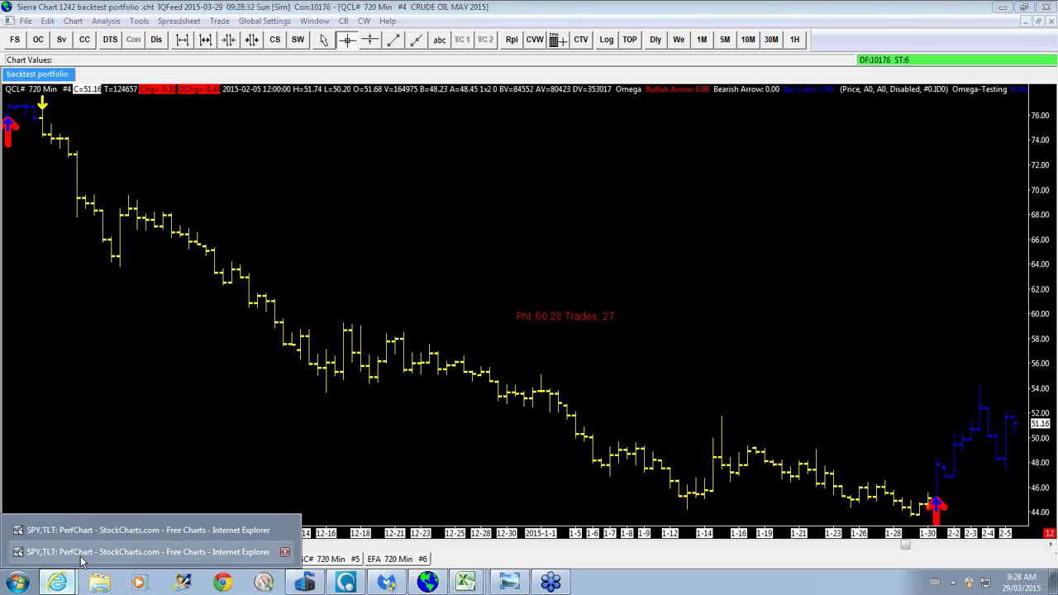
pyautogui.click(82, 559)
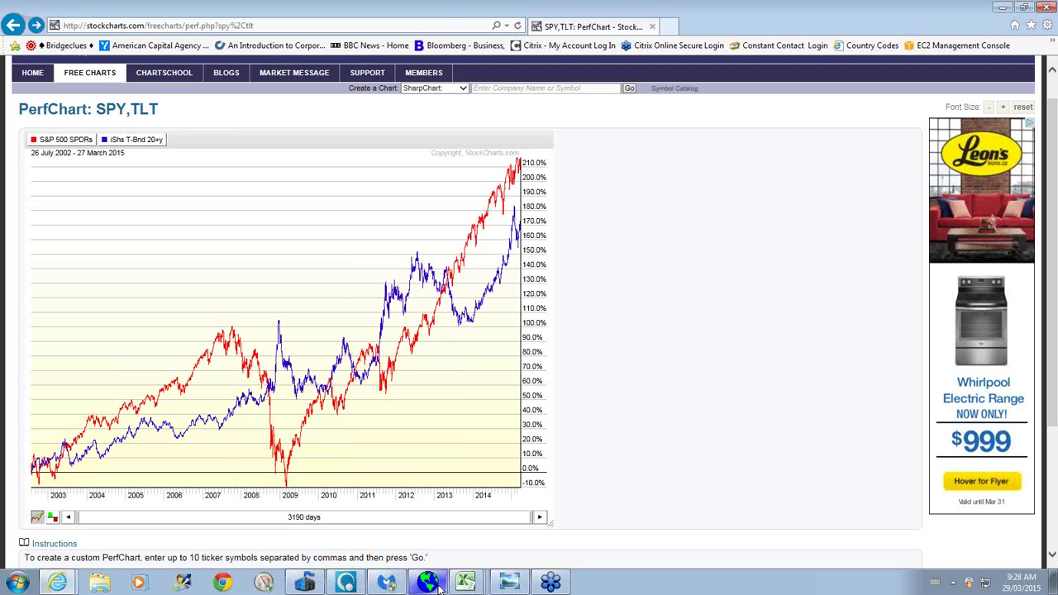
pyautogui.moveTo(426, 579)
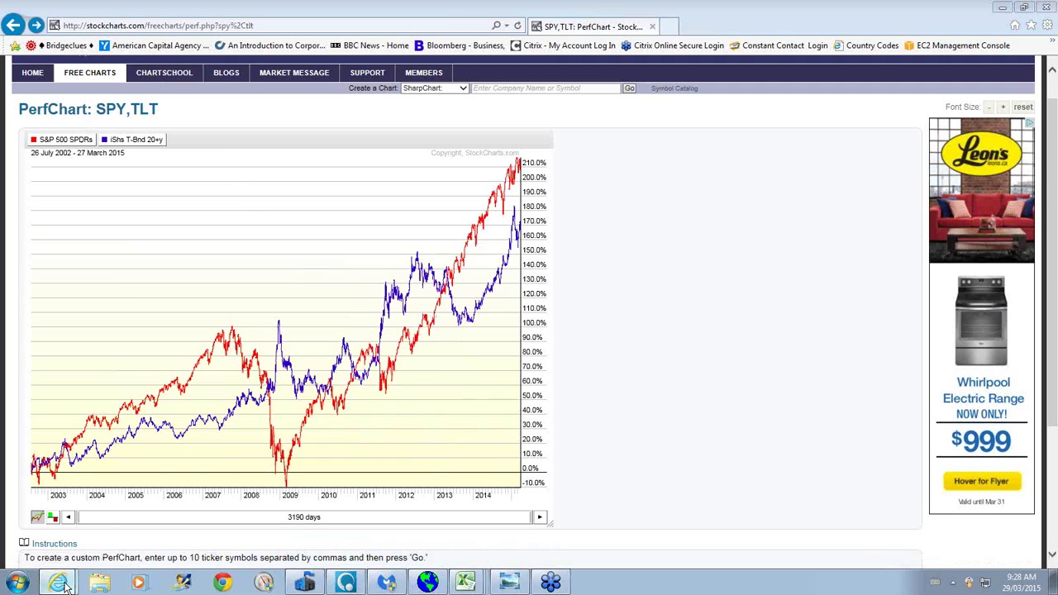
pyautogui.moveTo(64, 585)
pyautogui.click(66, 529)
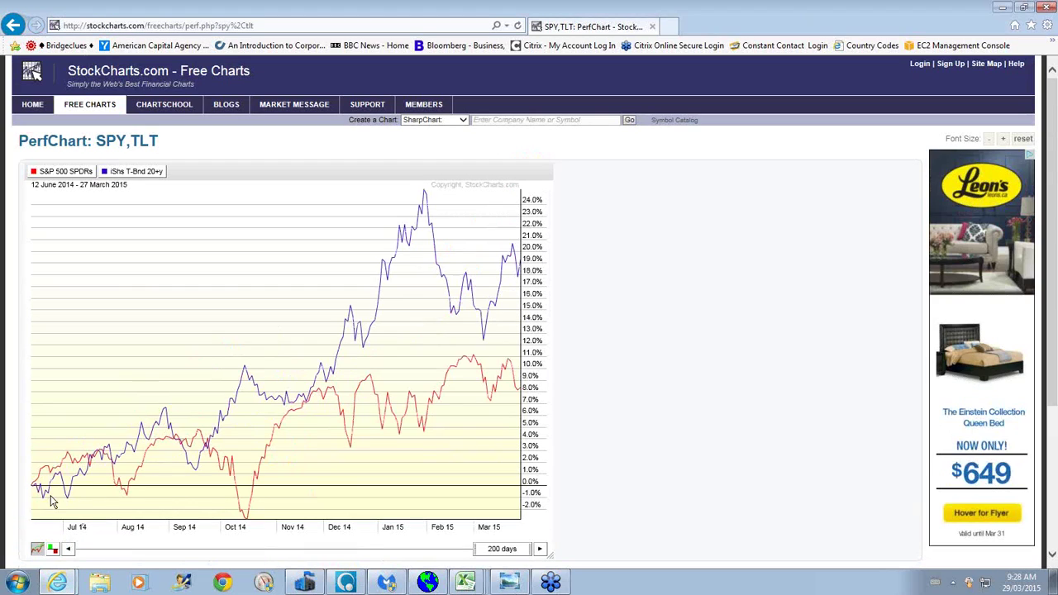